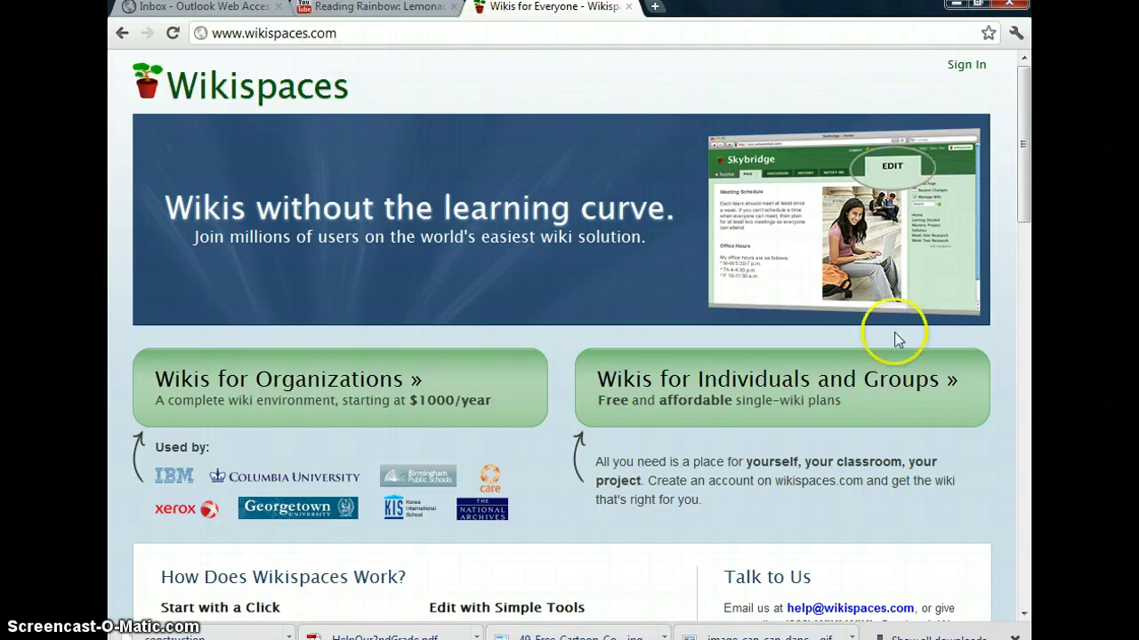
Open the Wikis for Individuals and Groups plans page
{"action": "left_click", "coordinate": [856, 400]}
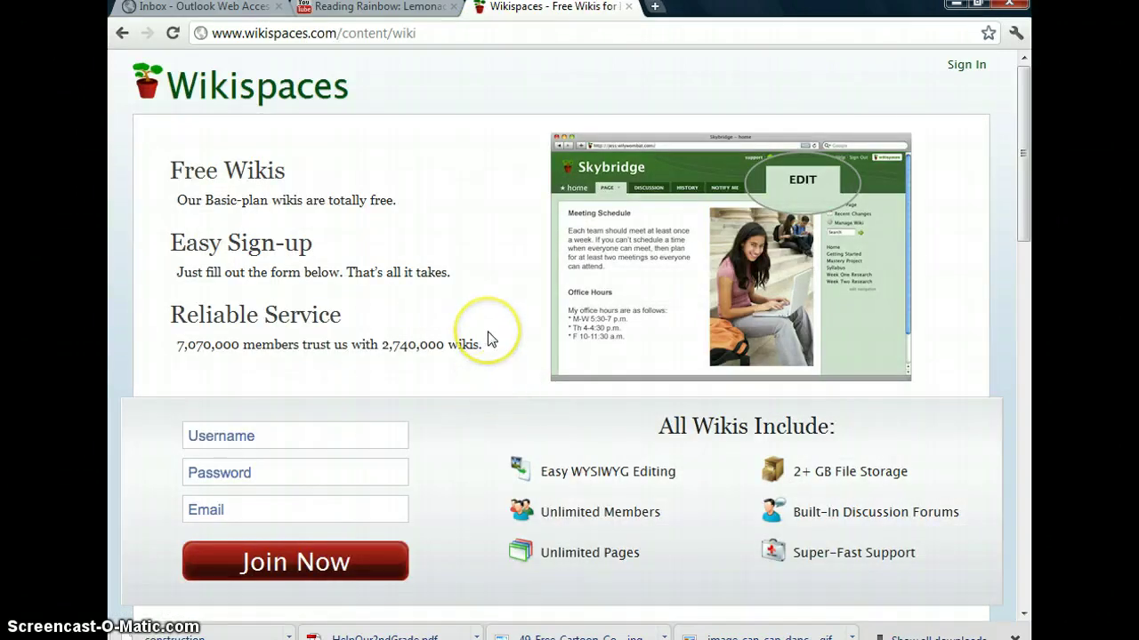
{"action": "scroll", "coordinate": [489, 337], "scroll_direction": "down", "scroll_amount": 2}
{"action": "scroll", "coordinate": [487, 331], "scroll_direction": "down", "scroll_amount": 1}
{"action": "left_click", "coordinate": [617, 377]}
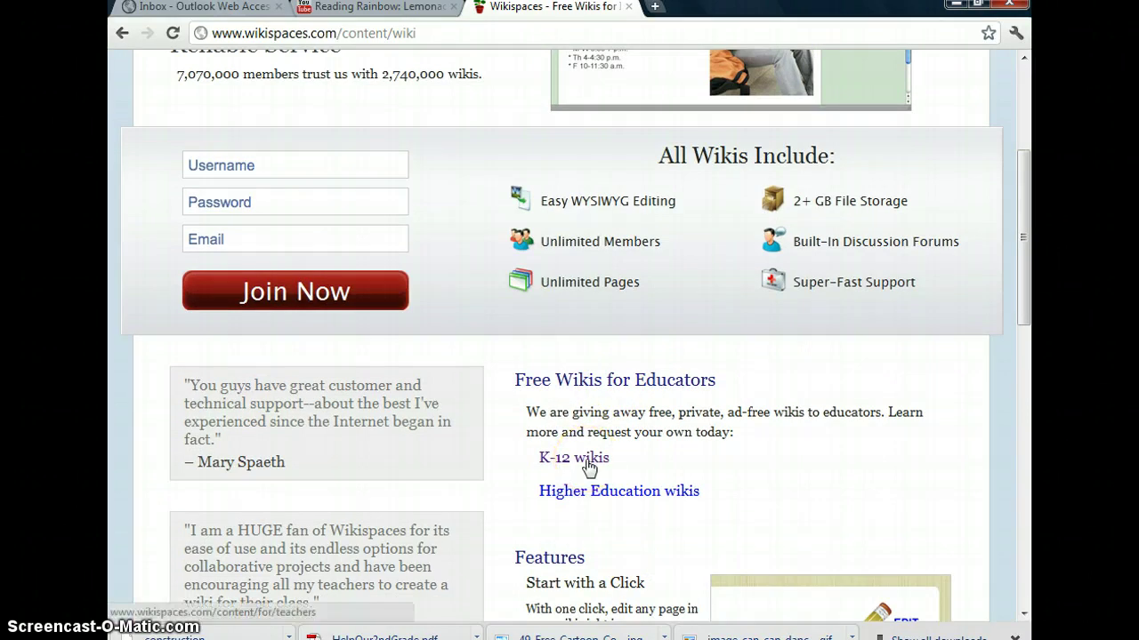
Open the free K-12 wiki offer for educators and look over its sign-up form
{"action": "left_click", "coordinate": [587, 459]}
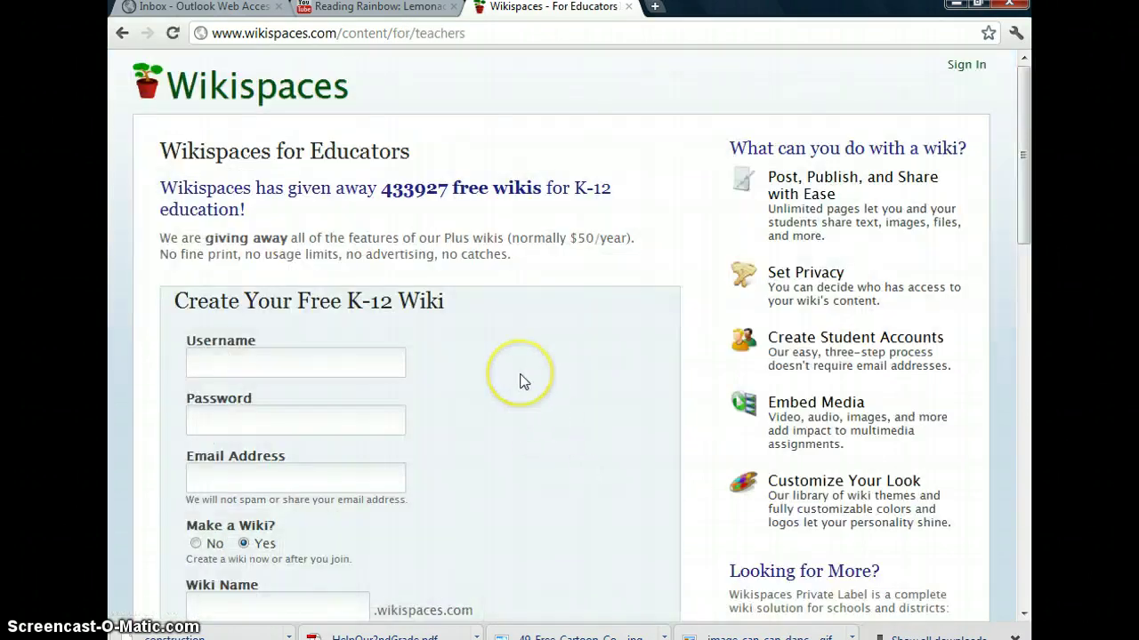
{"action": "scroll", "coordinate": [523, 380], "scroll_direction": "down", "scroll_amount": 1}
{"action": "scroll", "coordinate": [523, 381], "scroll_direction": "down", "scroll_amount": 2}
{"action": "scroll", "coordinate": [523, 381], "scroll_direction": "up", "scroll_amount": 1}
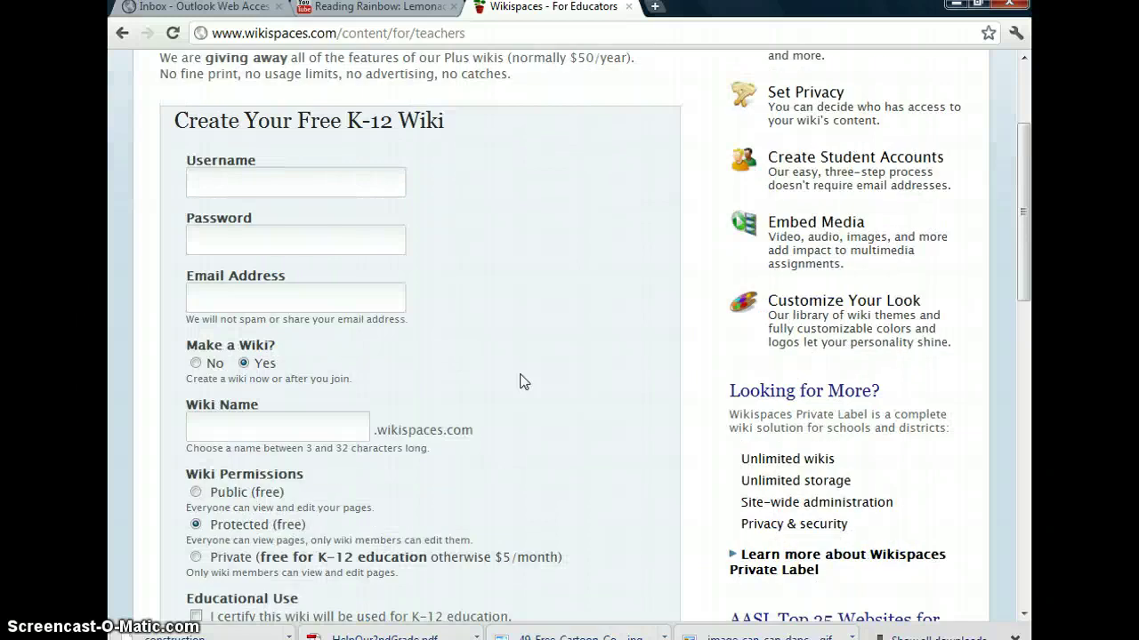
{"action": "left_click", "coordinate": [459, 343]}
{"action": "scroll", "coordinate": [465, 348], "scroll_direction": "down", "scroll_amount": 1}
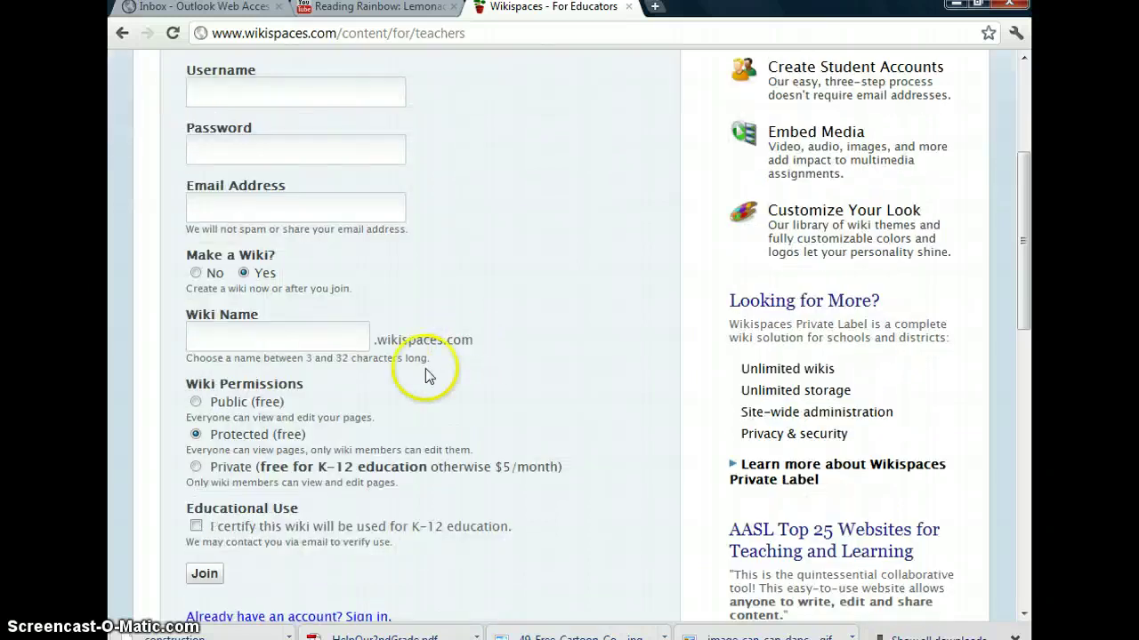
{"action": "left_click", "coordinate": [197, 468]}
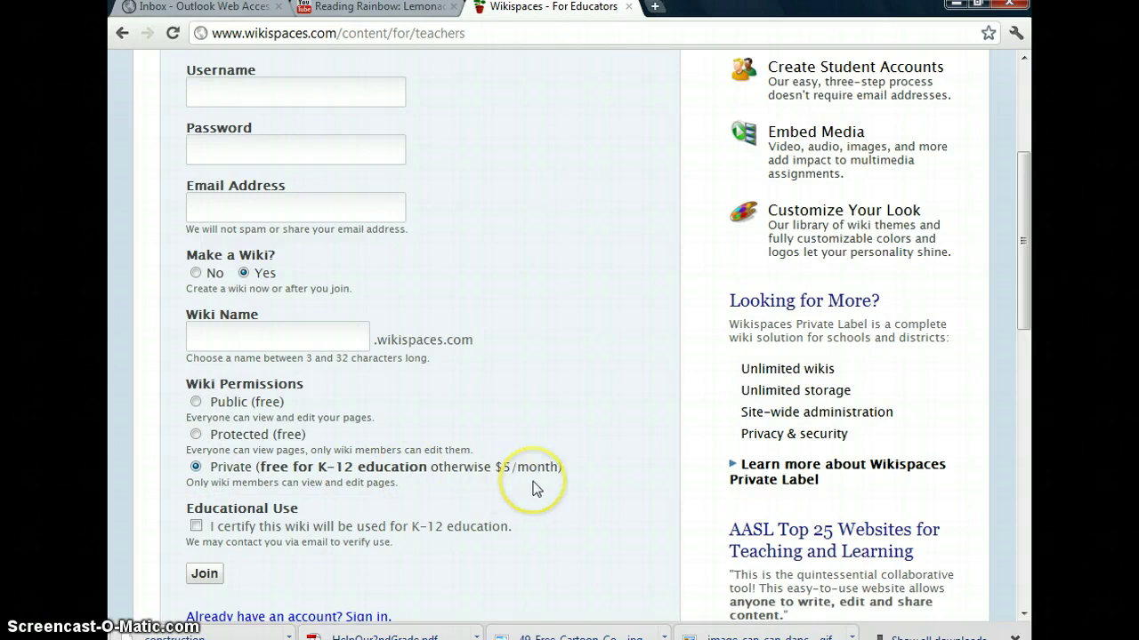
{"action": "scroll", "coordinate": [534, 488], "scroll_direction": "up", "scroll_amount": 3}
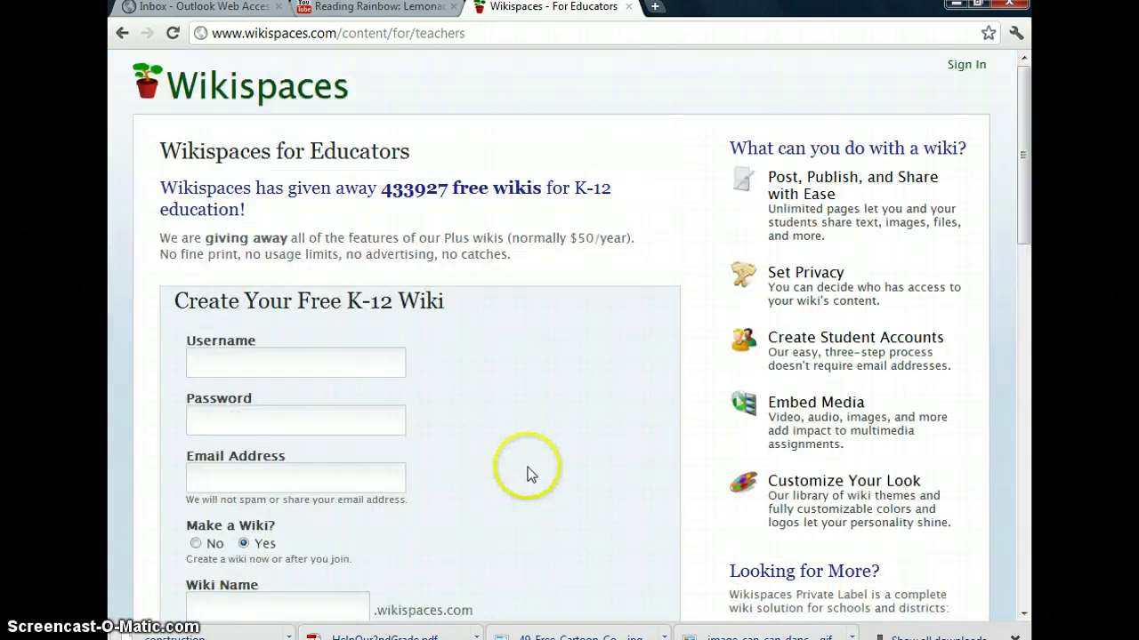
Sign in with the account username and password, then start a new wiki
{"action": "left_click", "coordinate": [967, 65]}
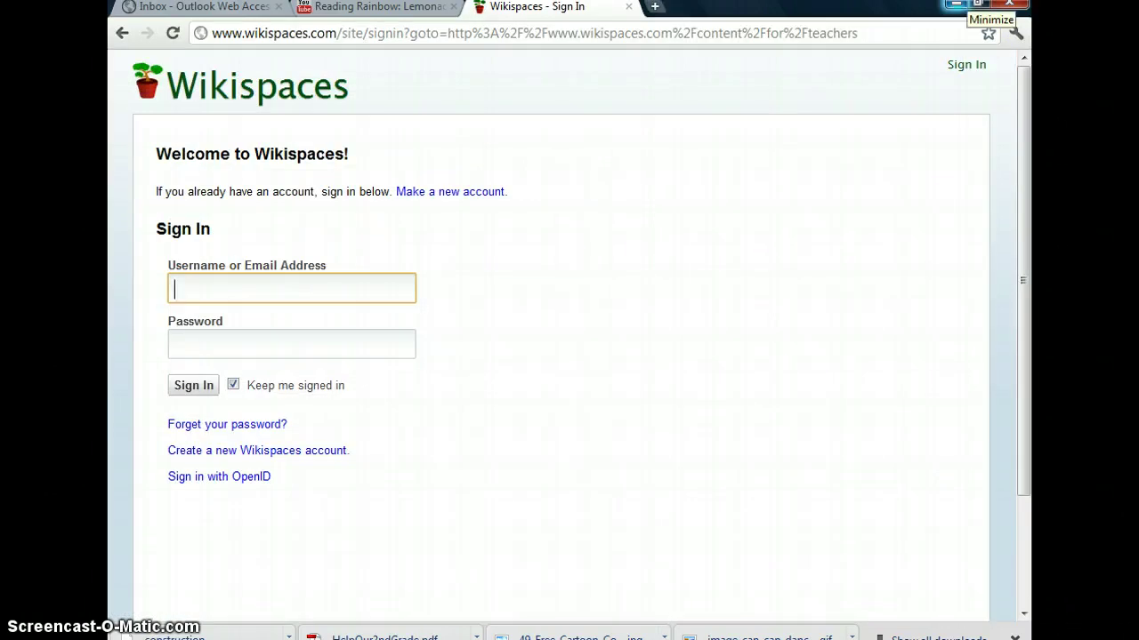
{"action": "type", "text": "stacy"}
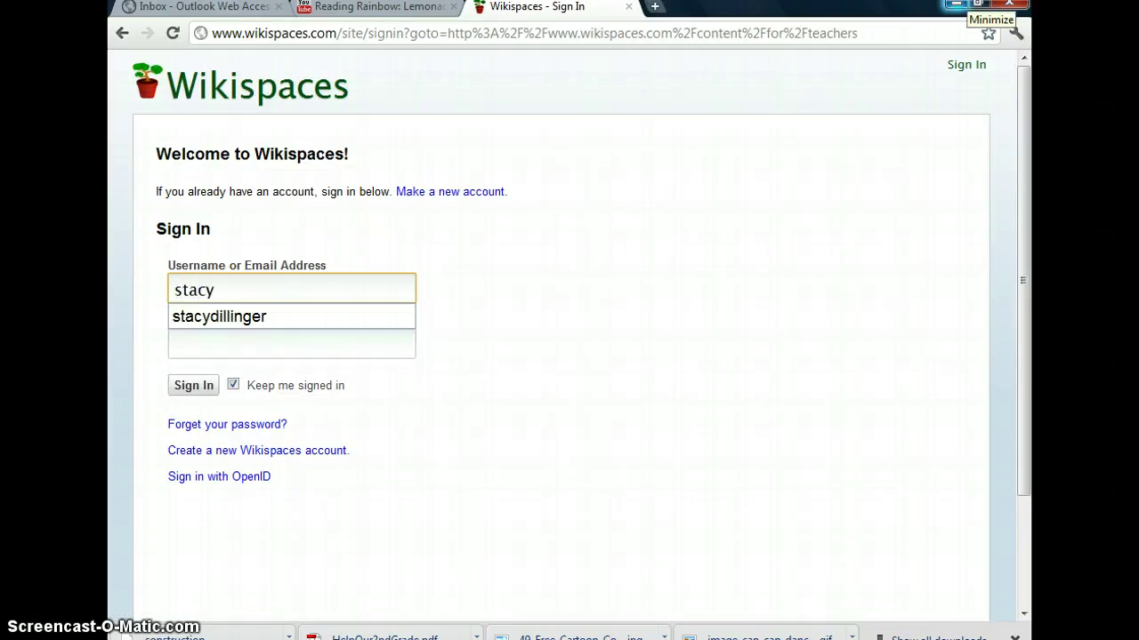
{"action": "key", "text": "Down"}
{"action": "key", "text": "Return"}
{"action": "key", "text": "Tab"}
{"action": "type", "text": "*"}
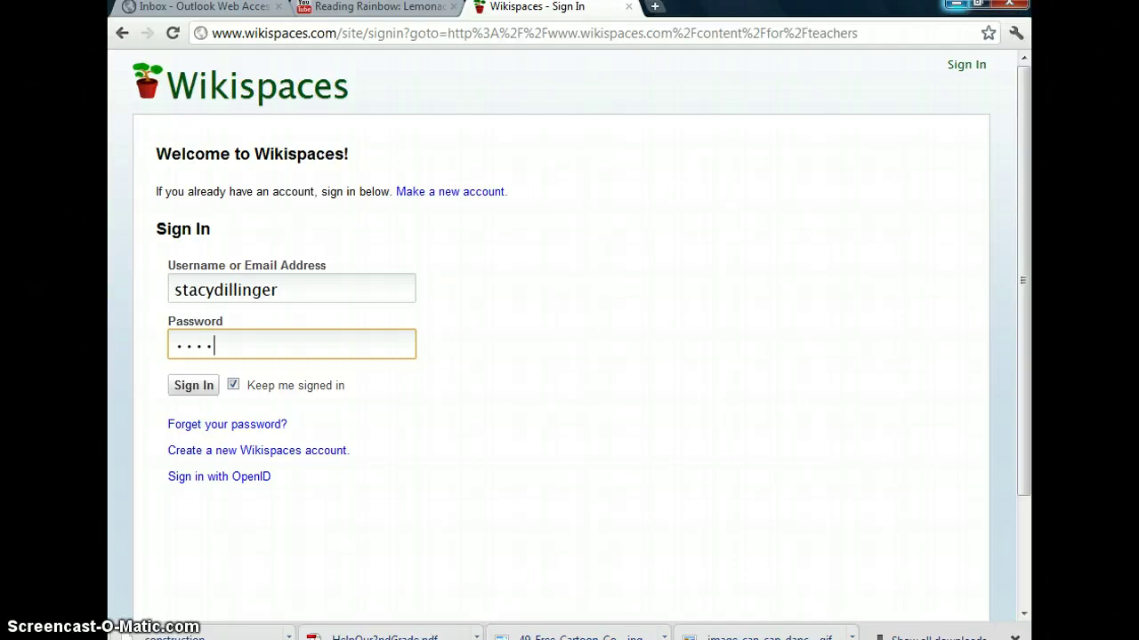
{"action": "key", "text": "Return"}
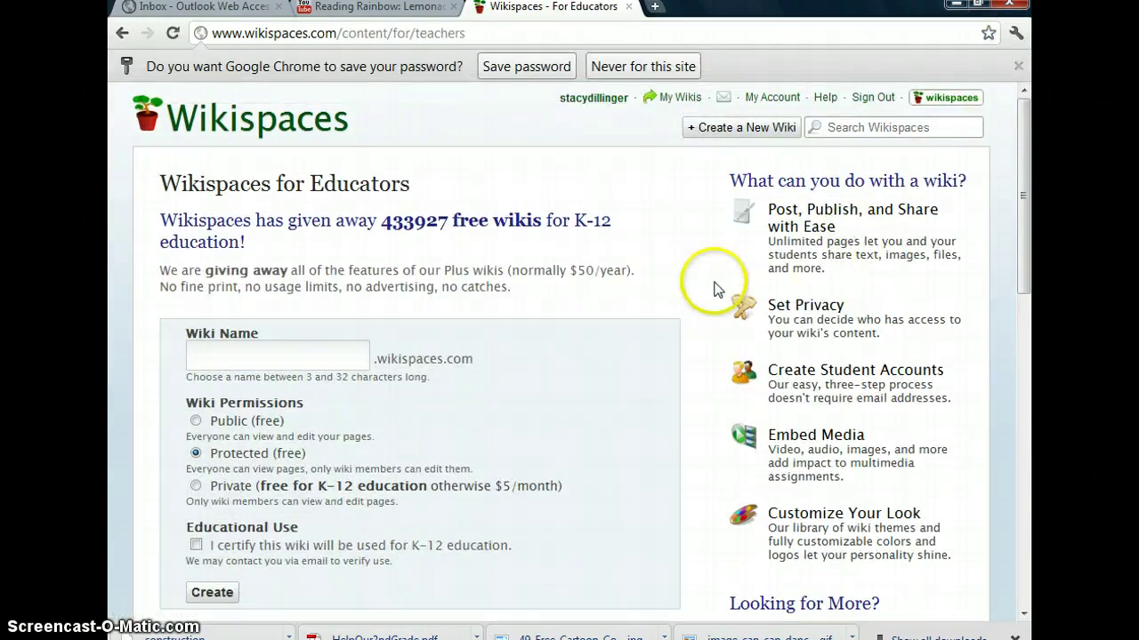
{"action": "left_click", "coordinate": [735, 129]}
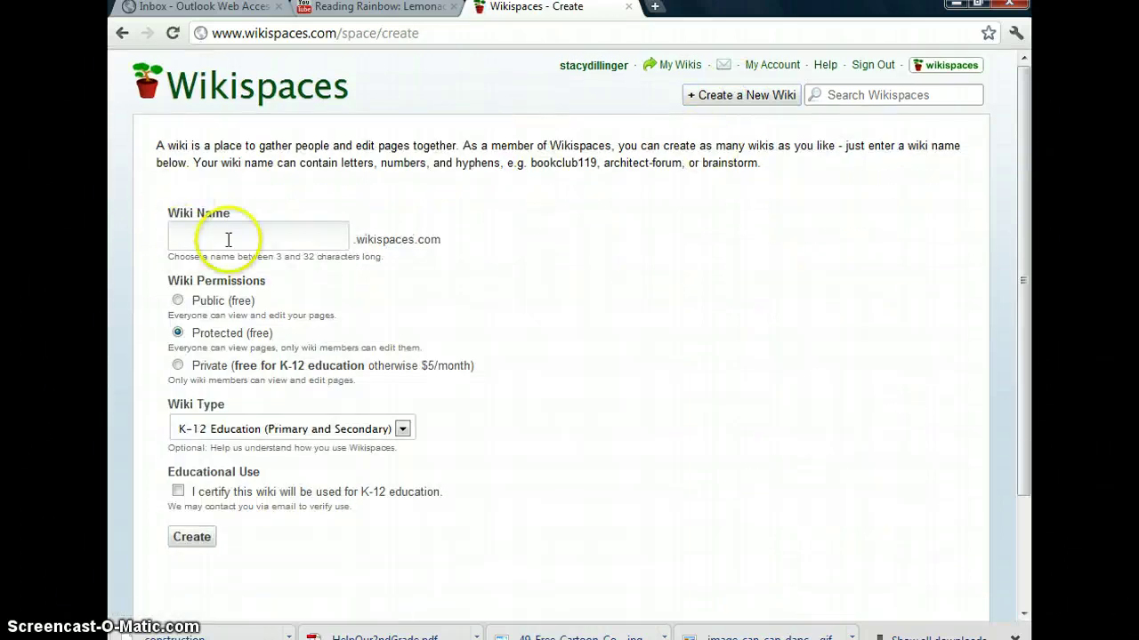
Name the new wiki, make it Private, certify K-12 educational use, and create it
{"action": "left_click", "coordinate": [235, 233]}
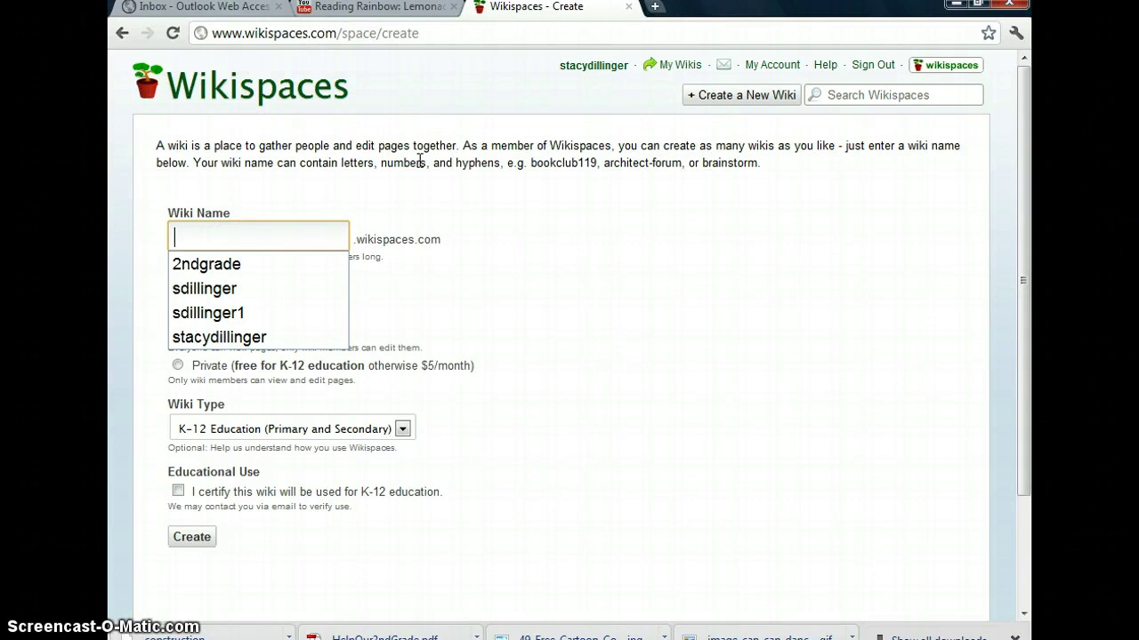
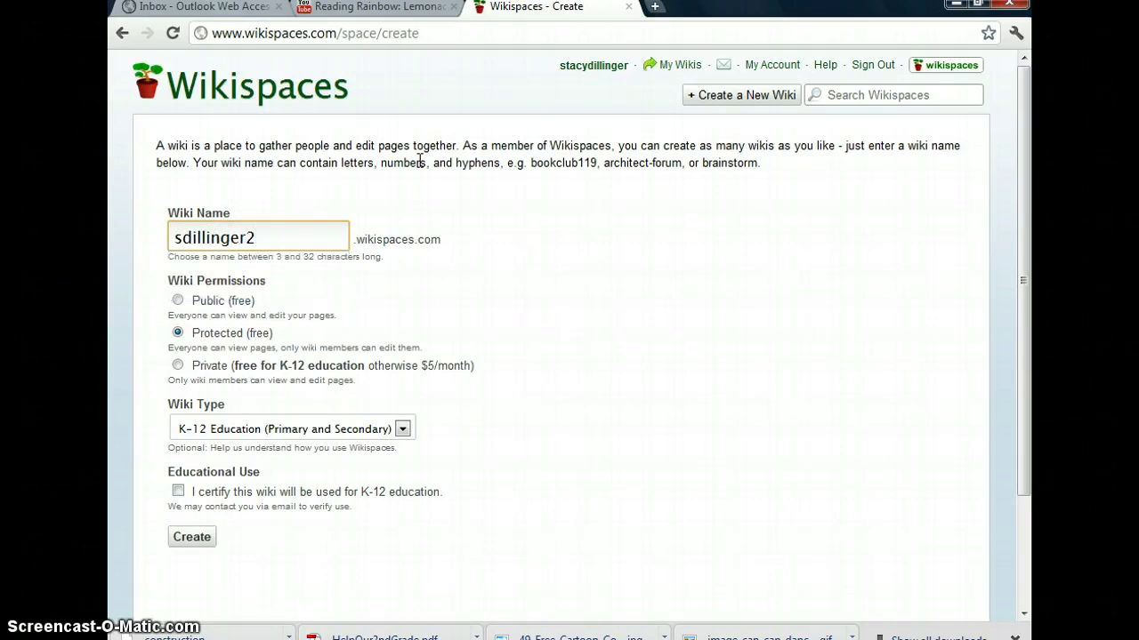
{"action": "left_click", "coordinate": [178, 367]}
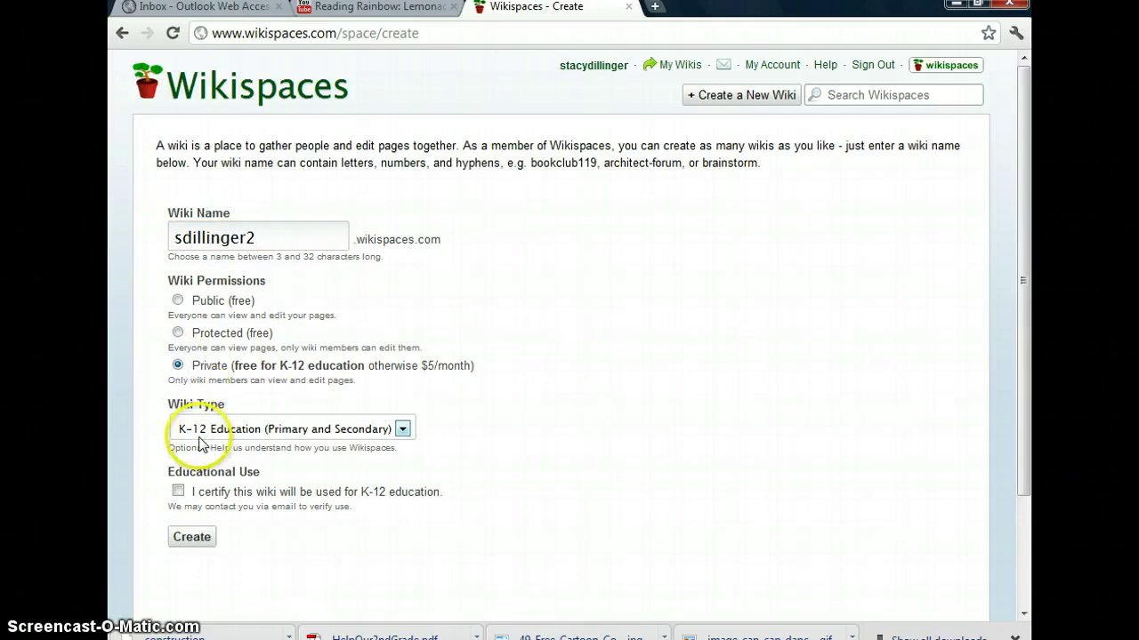
{"action": "left_click", "coordinate": [179, 492]}
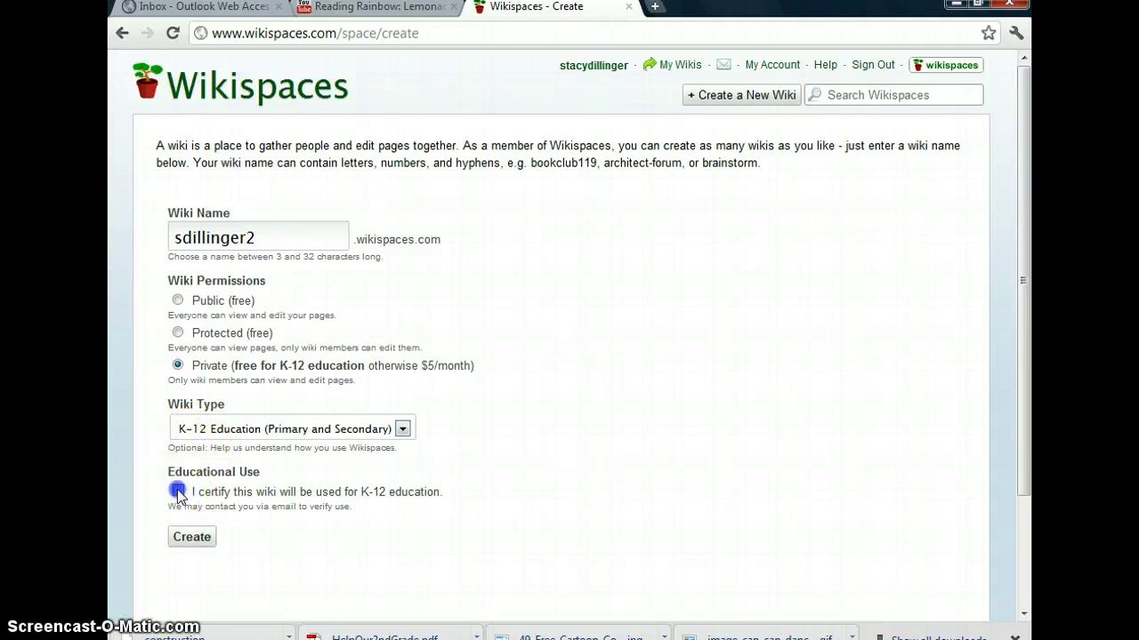
{"action": "left_click", "coordinate": [191, 537]}
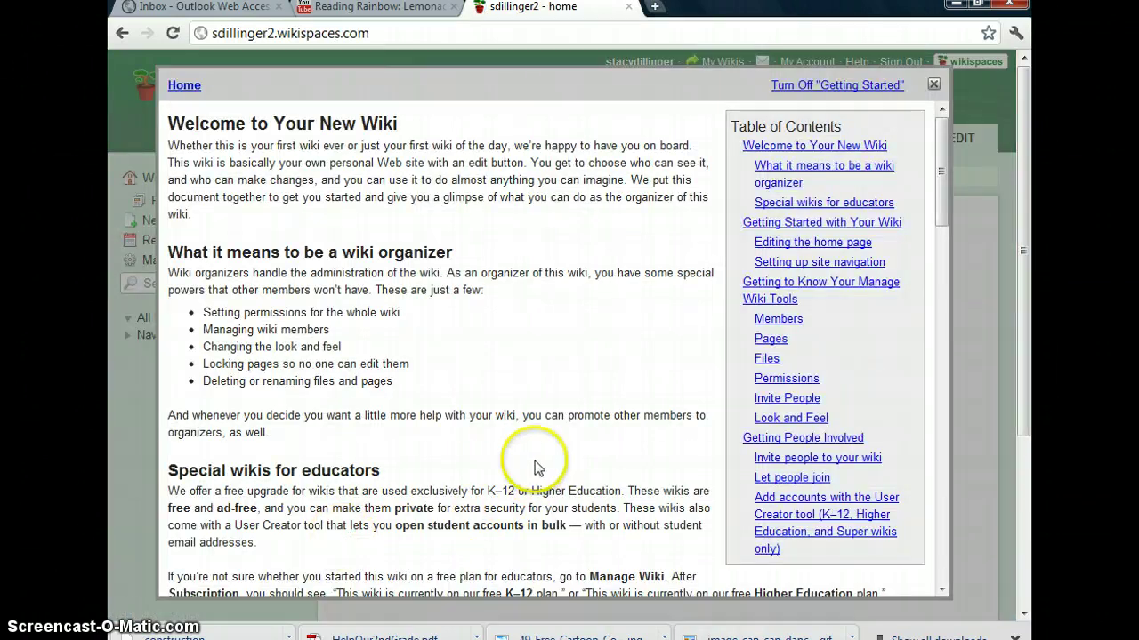
Close the Getting Started guide to reveal the default Welcome to Your New Wiki text
{"action": "left_click", "coordinate": [934, 86]}
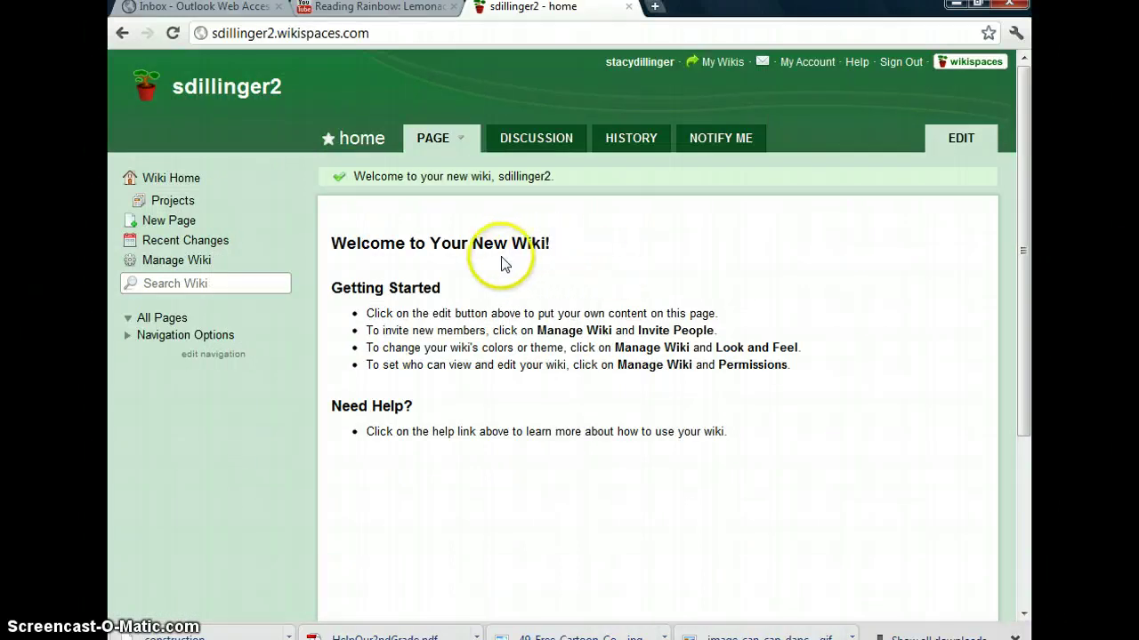
{"action": "left_click", "coordinate": [332, 241]}
{"action": "left_click_drag", "start_coordinate": [332, 241], "coordinate": [768, 455]}
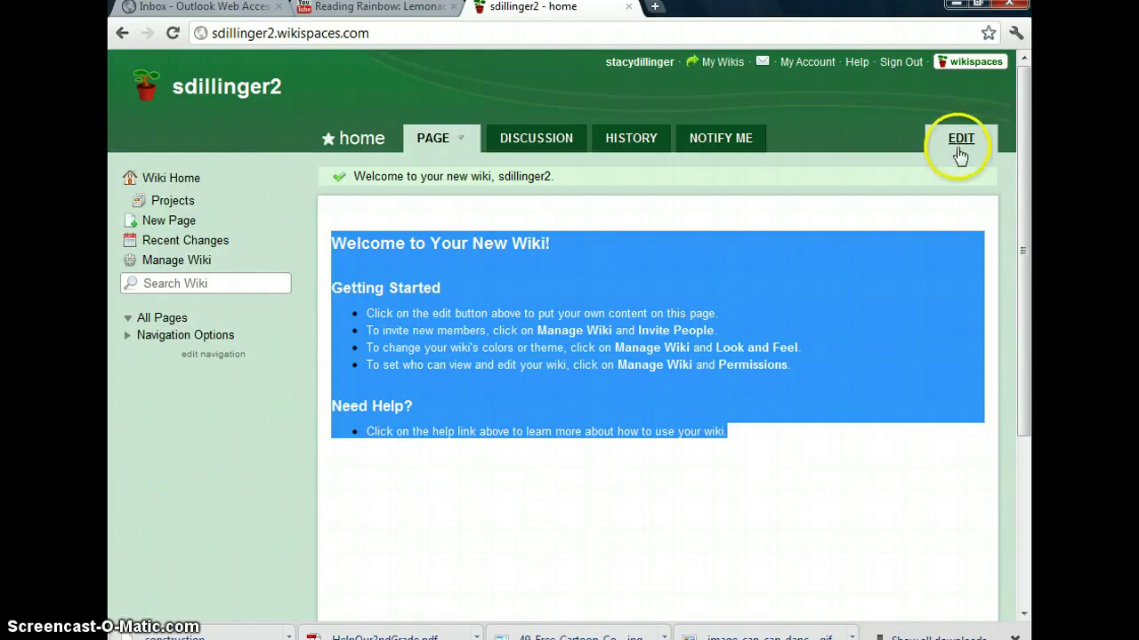
{"action": "left_click", "coordinate": [834, 386]}
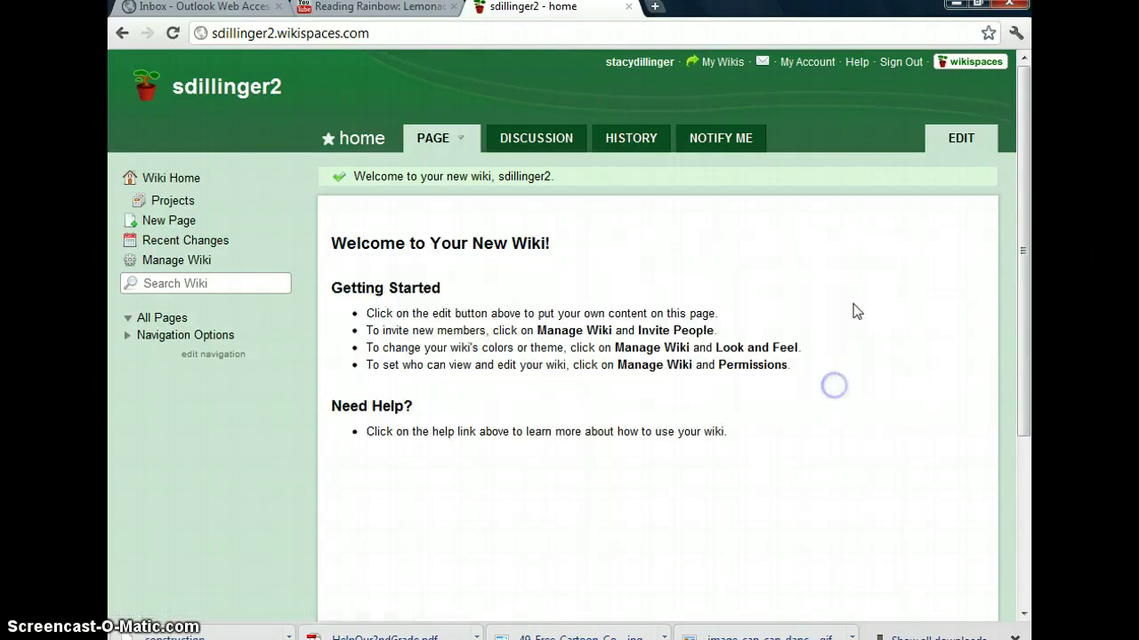
Replace the default home page content with the Normal-format line 'Our Fieldtrip to the Dairy'
{"action": "left_click", "coordinate": [962, 140]}
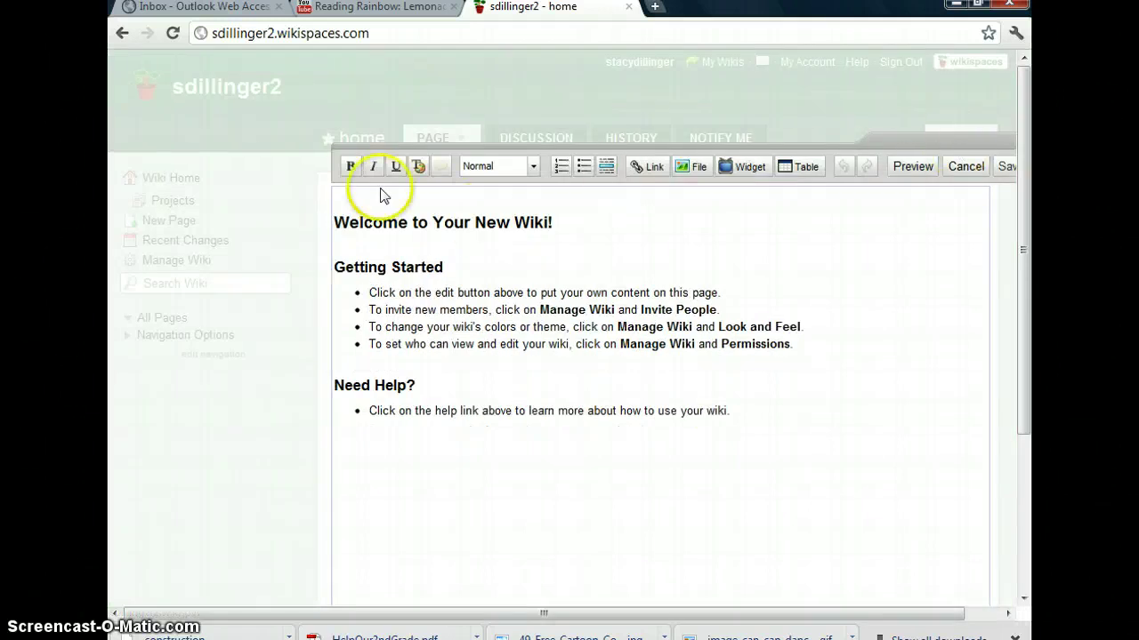
{"action": "left_click_drag", "start_coordinate": [340, 222], "coordinate": [791, 447]}
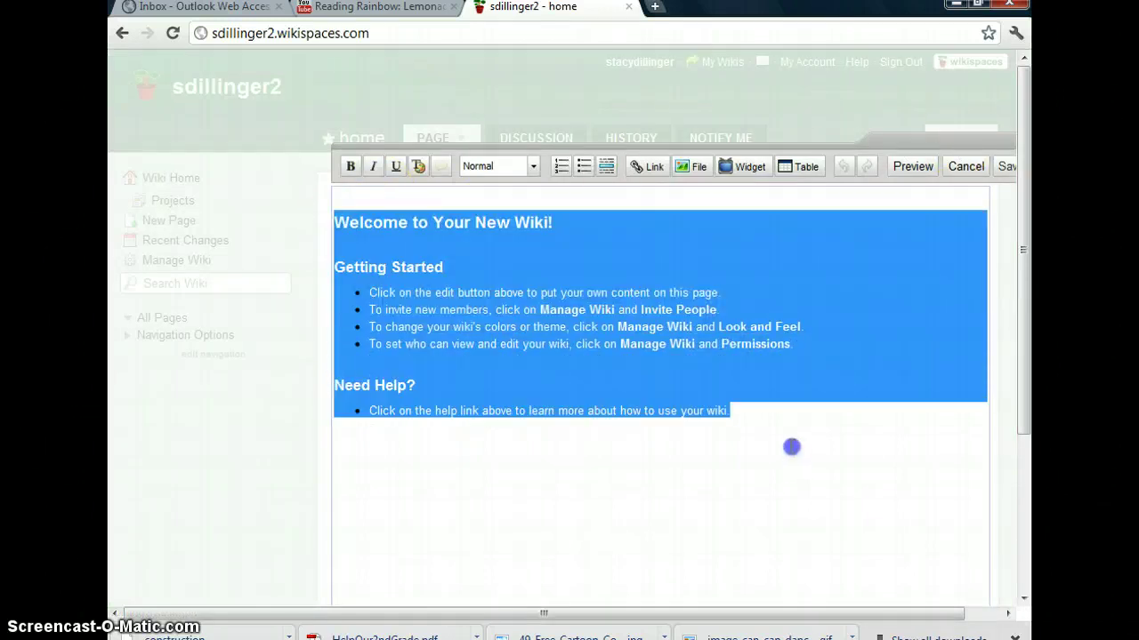
{"action": "key", "text": "Delete"}
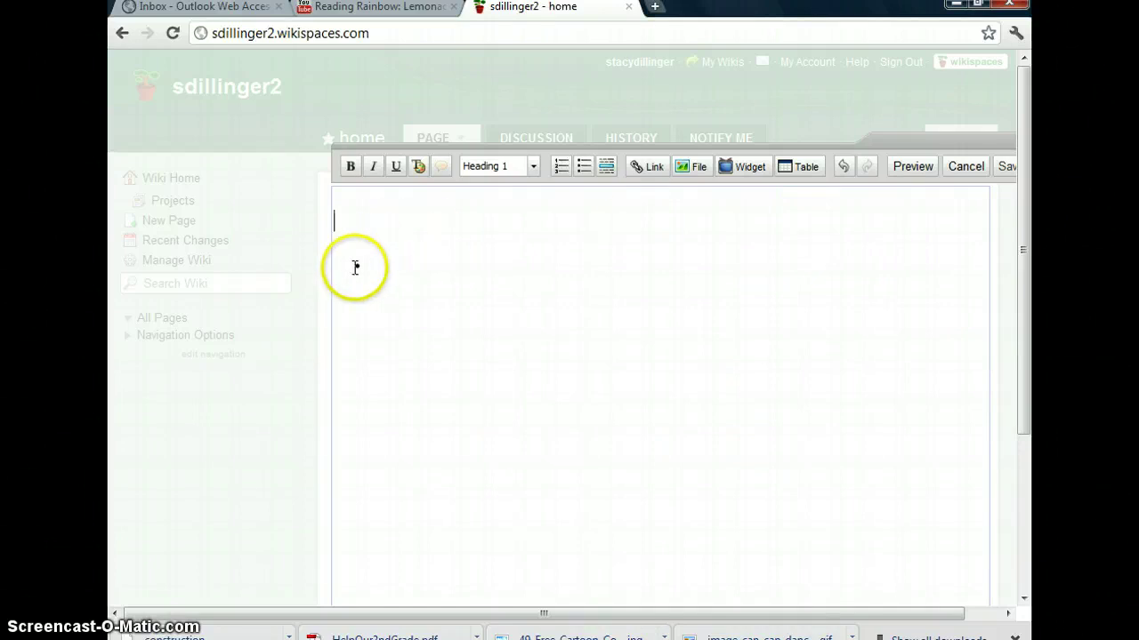
{"action": "left_click", "coordinate": [379, 265]}
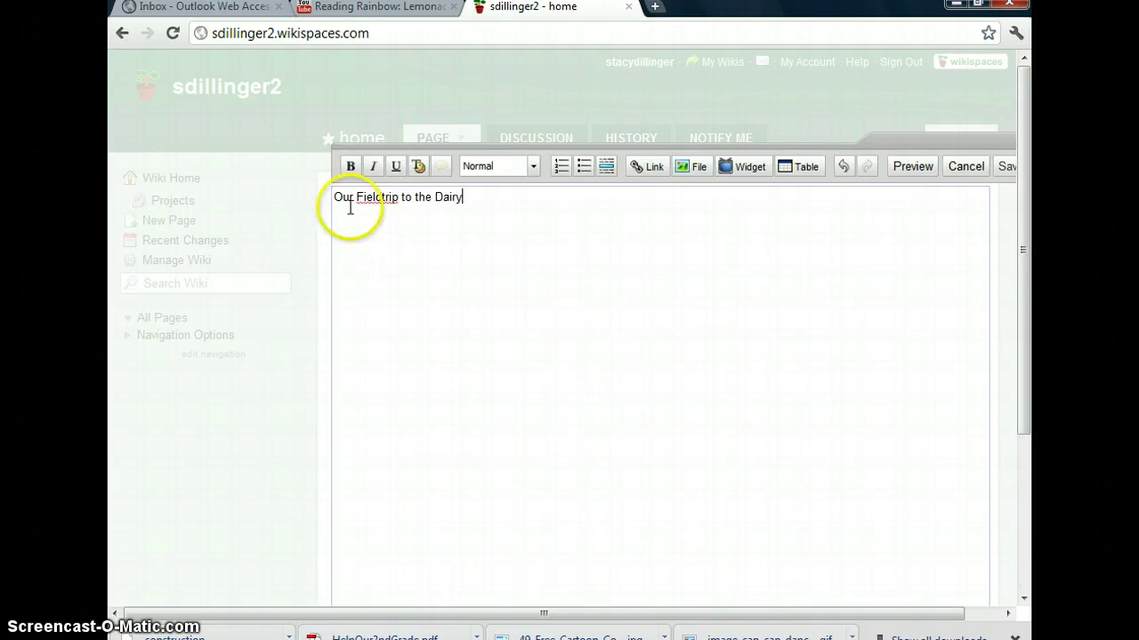
{"action": "left_click_drag", "start_coordinate": [334, 196], "coordinate": [481, 203]}
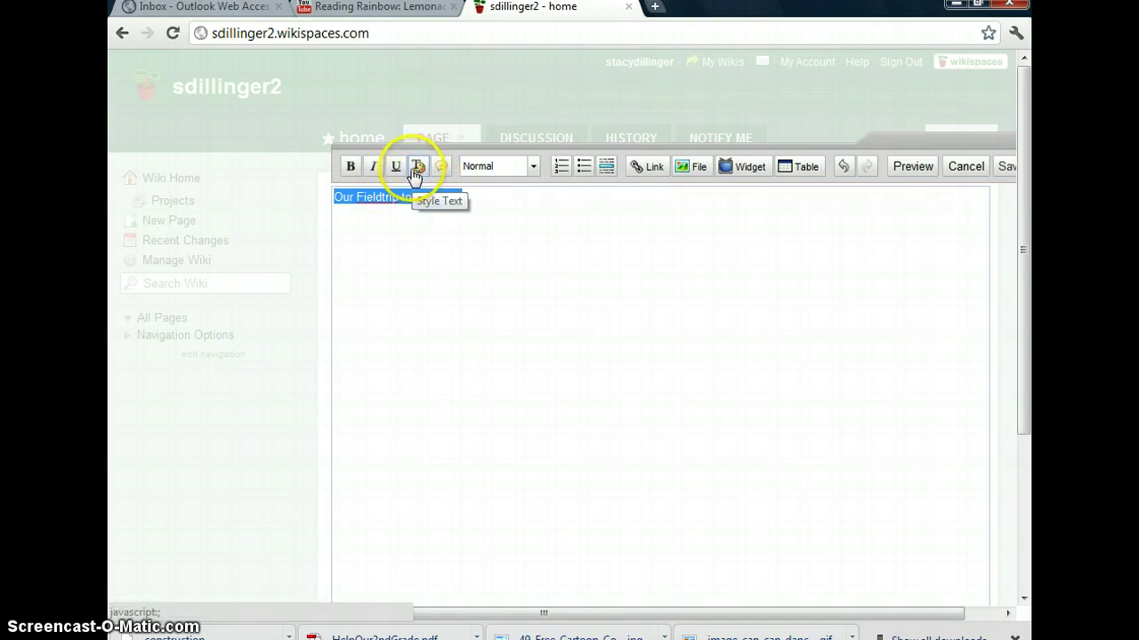
Style the heading in red Comic Sans MS, centred, at 210% size
{"action": "left_click", "coordinate": [416, 169]}
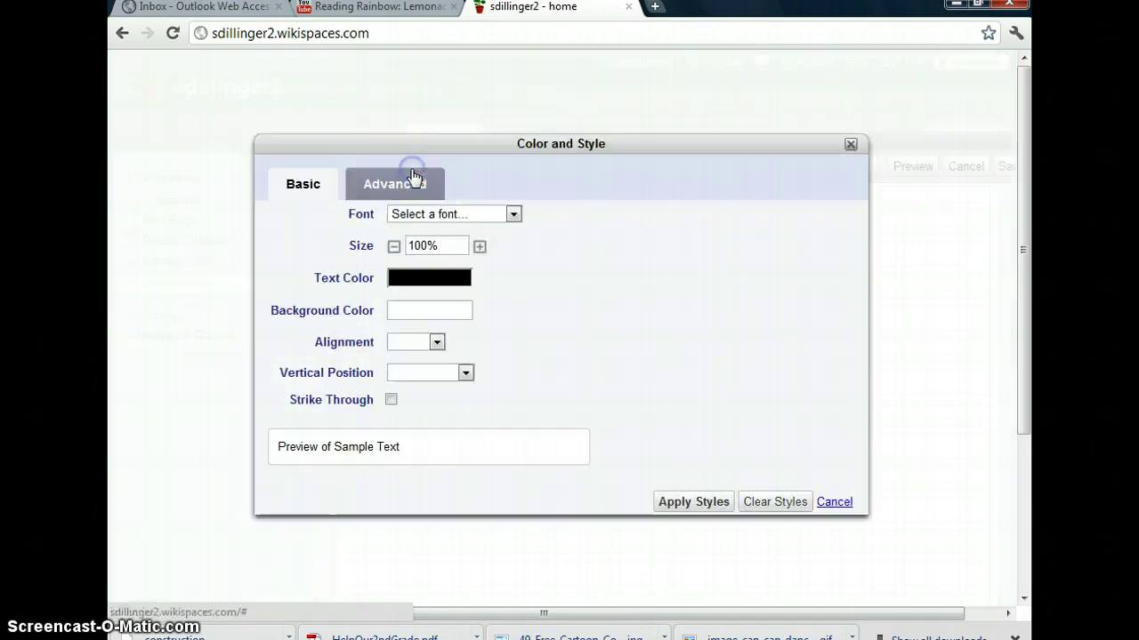
{"action": "left_click", "coordinate": [514, 216]}
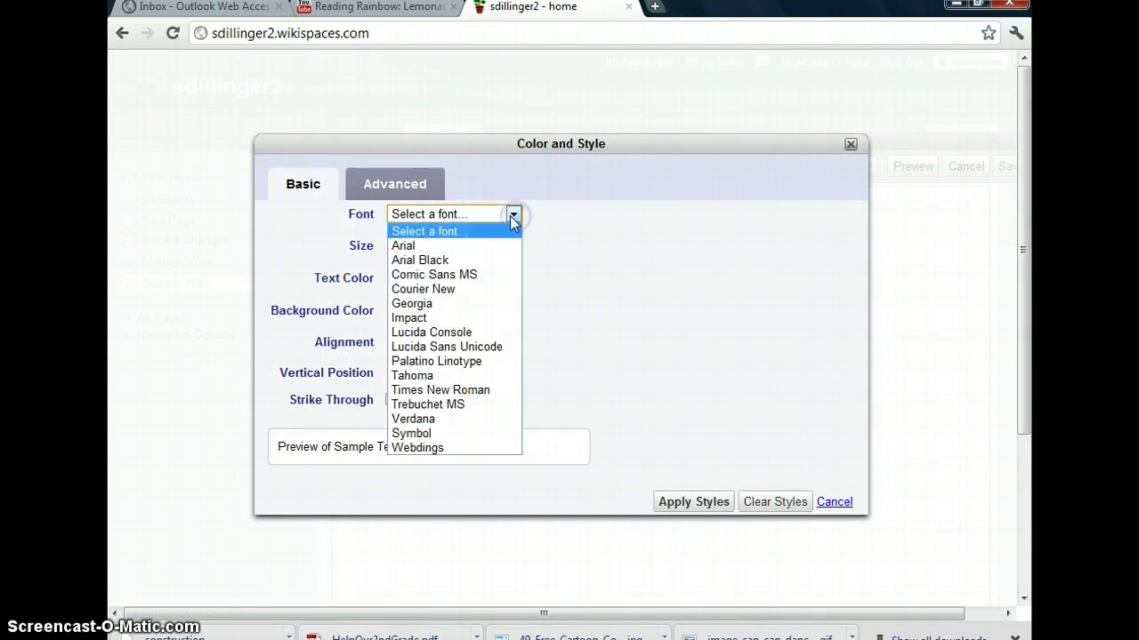
{"action": "left_click", "coordinate": [469, 275]}
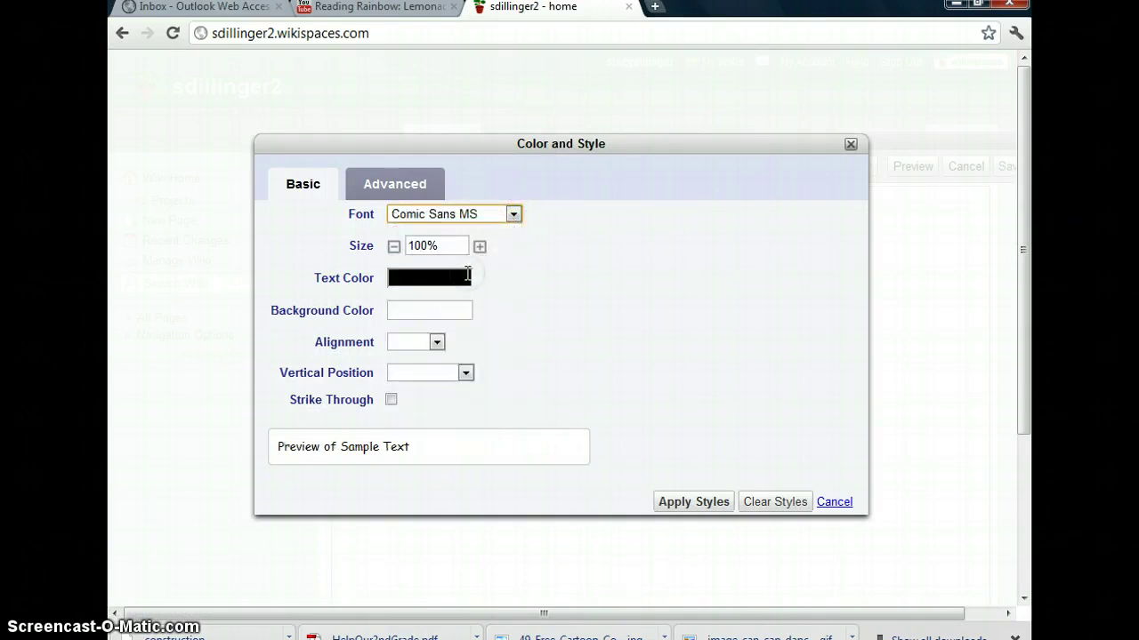
{"action": "left_click", "coordinate": [462, 276]}
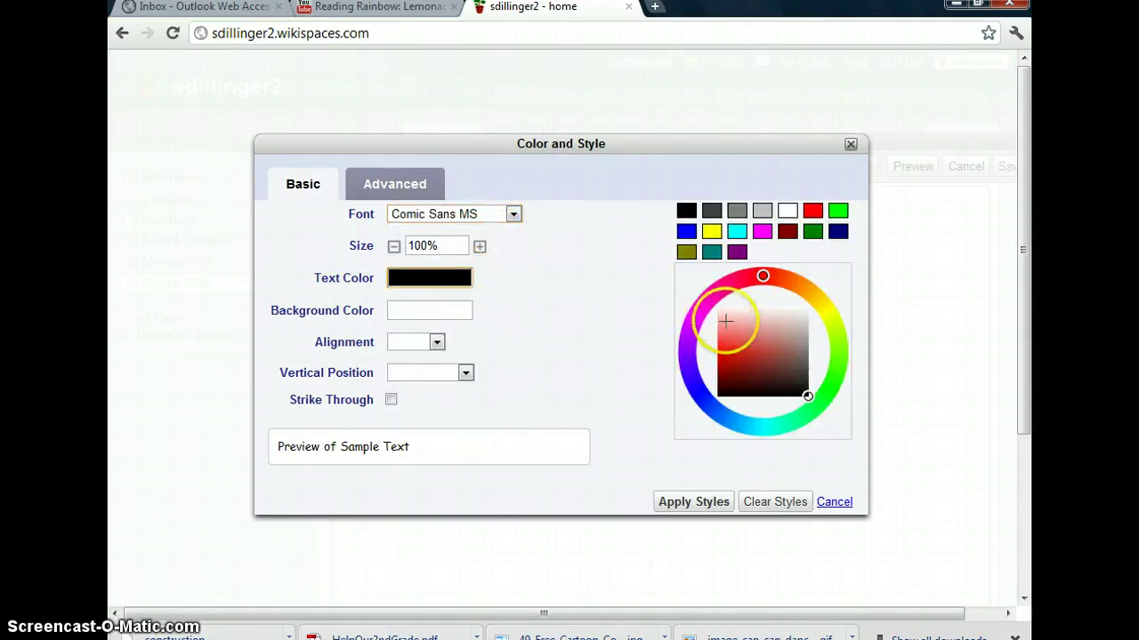
{"action": "left_click", "coordinate": [726, 345]}
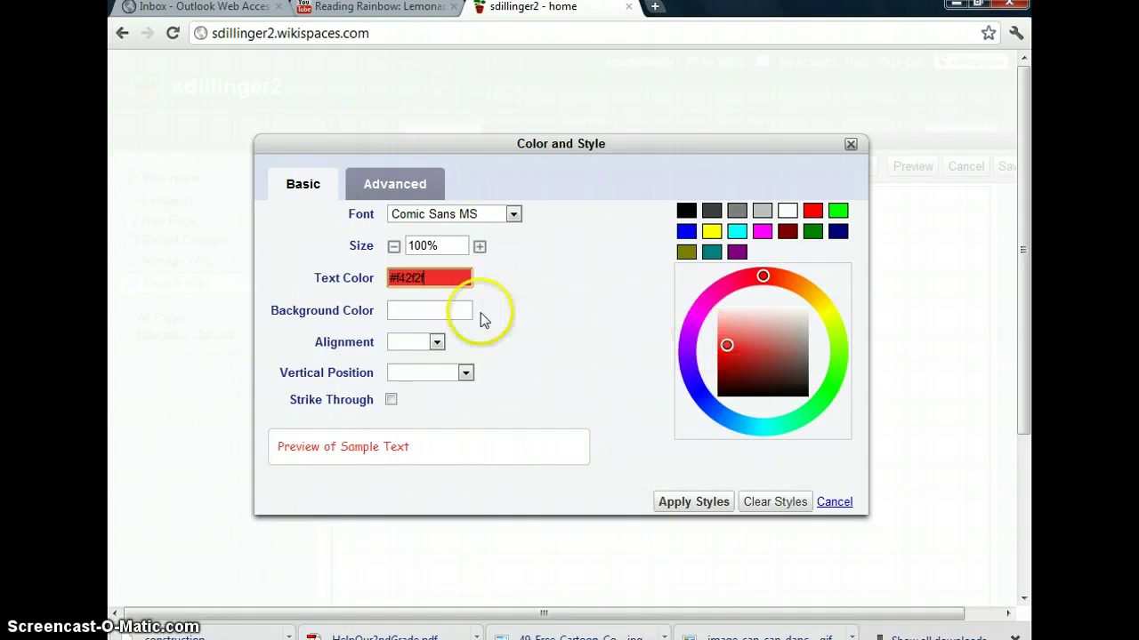
{"action": "left_click", "coordinate": [437, 342]}
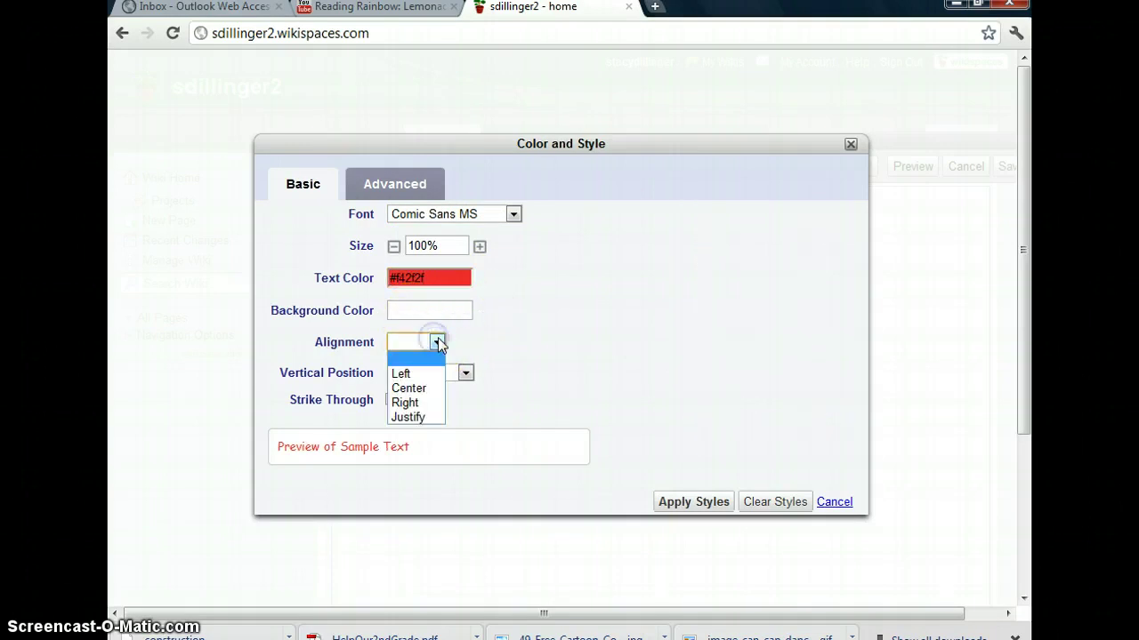
{"action": "left_click", "coordinate": [417, 388]}
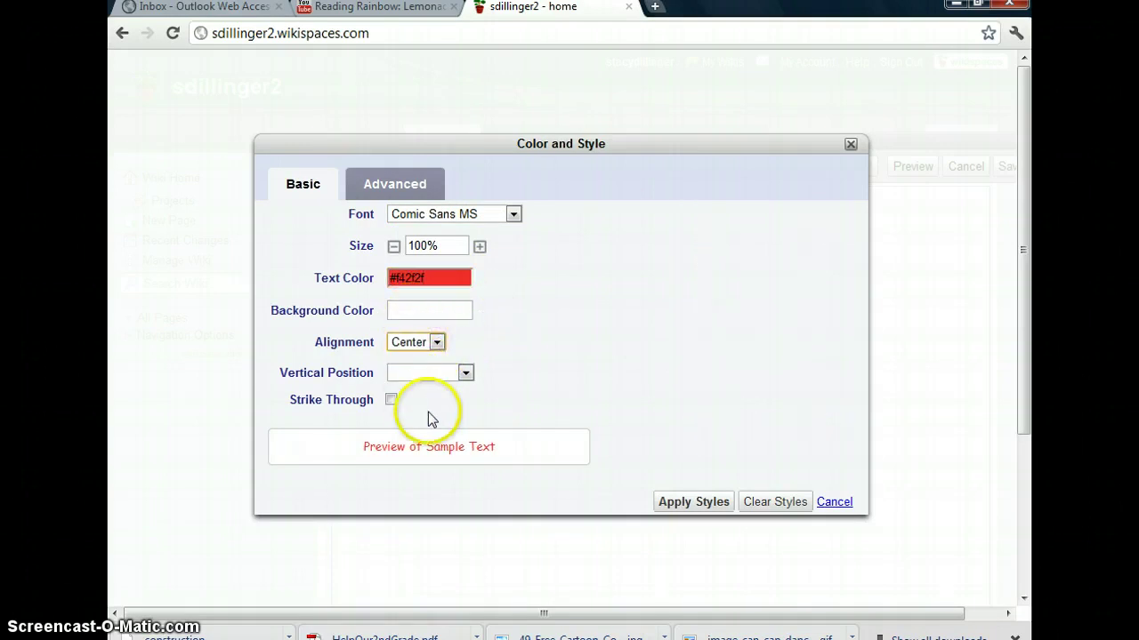
{"action": "left_click", "coordinate": [479, 246]}
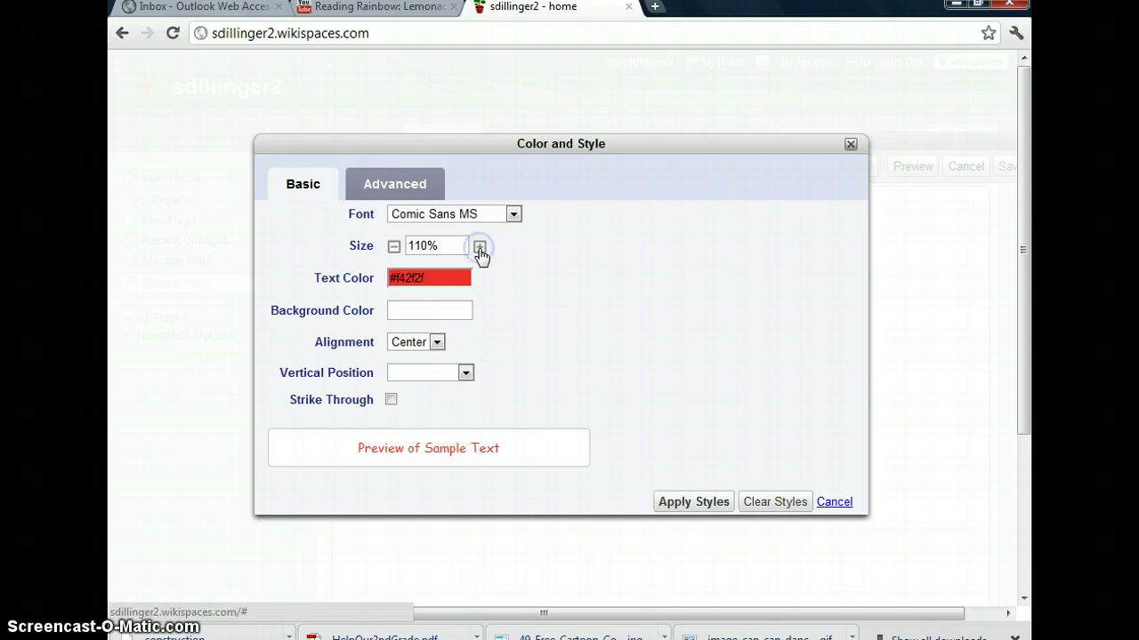
{"action": "left_click", "coordinate": [480, 246]}
{"action": "left_click", "coordinate": [479, 246]}
{"action": "left_click", "coordinate": [480, 246]}
{"action": "left_click", "coordinate": [480, 246]}
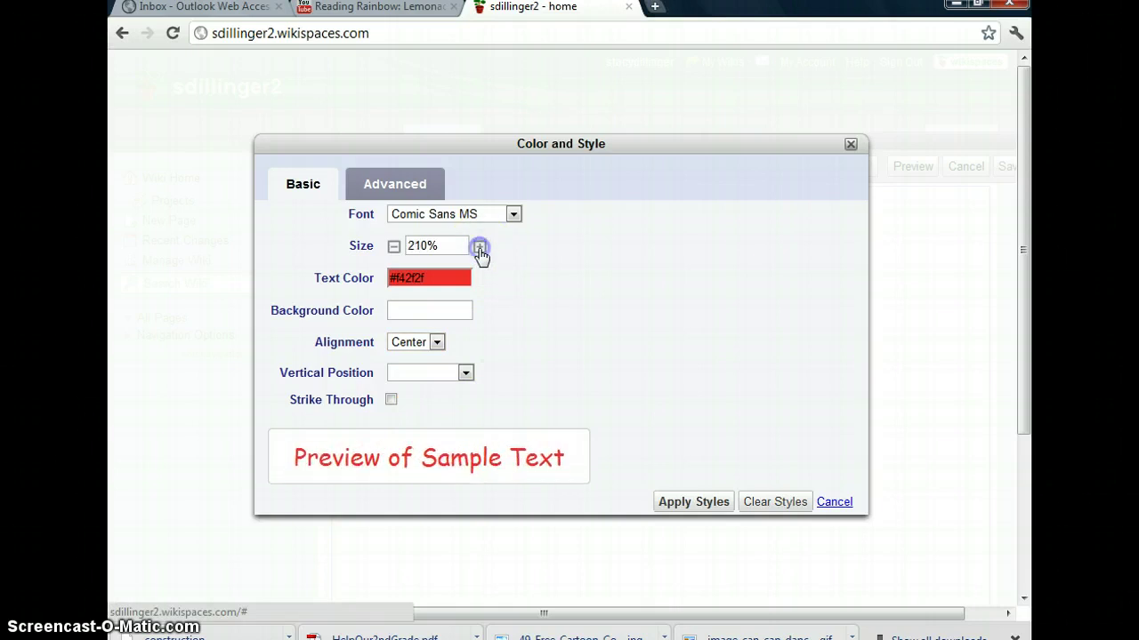
{"action": "left_click", "coordinate": [680, 506]}
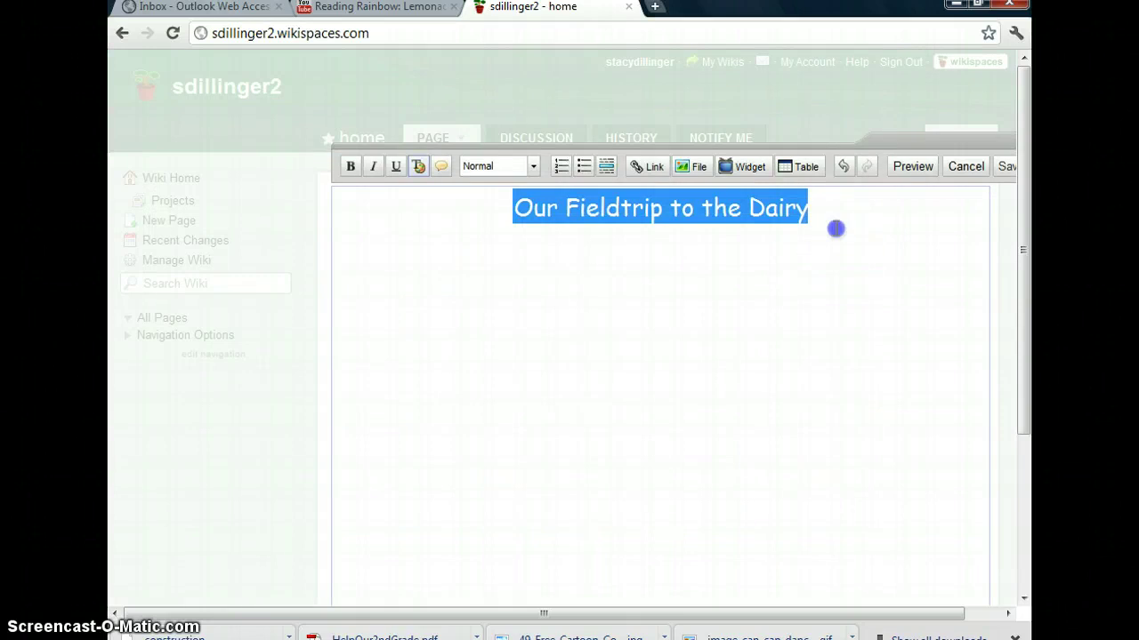
Upload 49-Free-Cartoon-Cow-Clip-Art.jpg from Master Class and embed it below the heading
{"action": "left_click", "coordinate": [826, 206]}
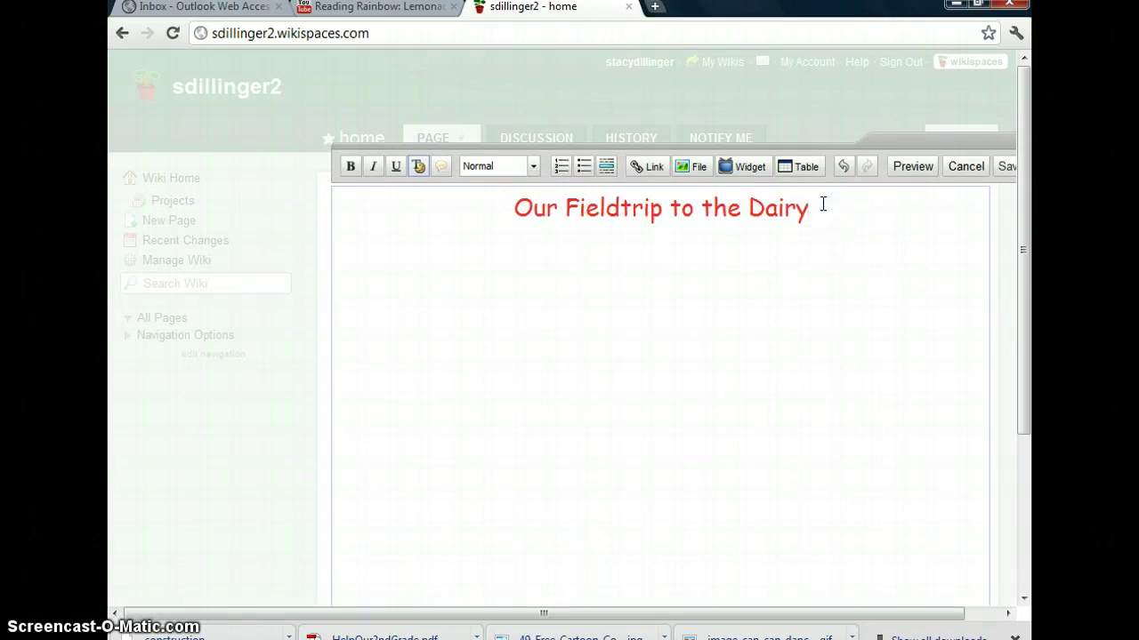
{"action": "key", "text": "Return"}
{"action": "left_click", "coordinate": [648, 330]}
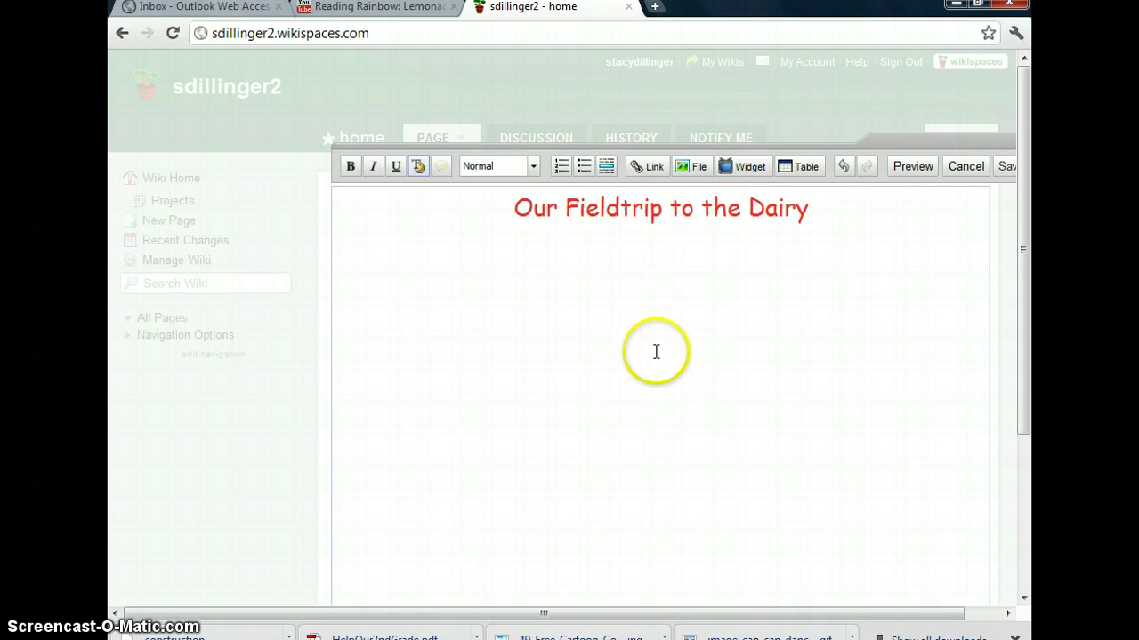
{"action": "left_click", "coordinate": [692, 167]}
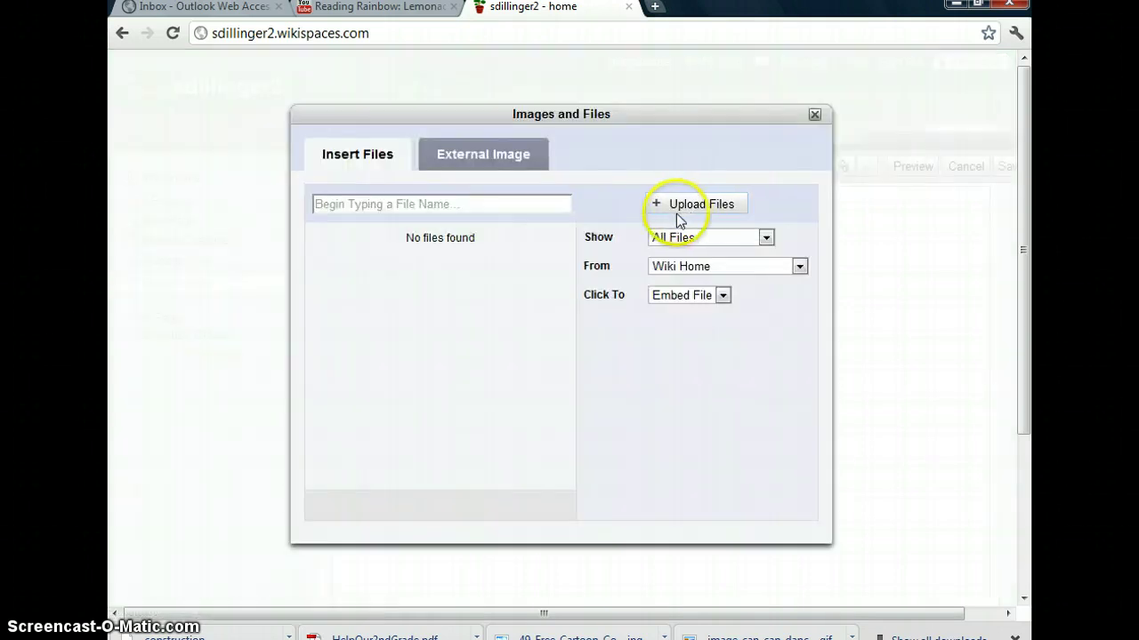
{"action": "left_click", "coordinate": [682, 204]}
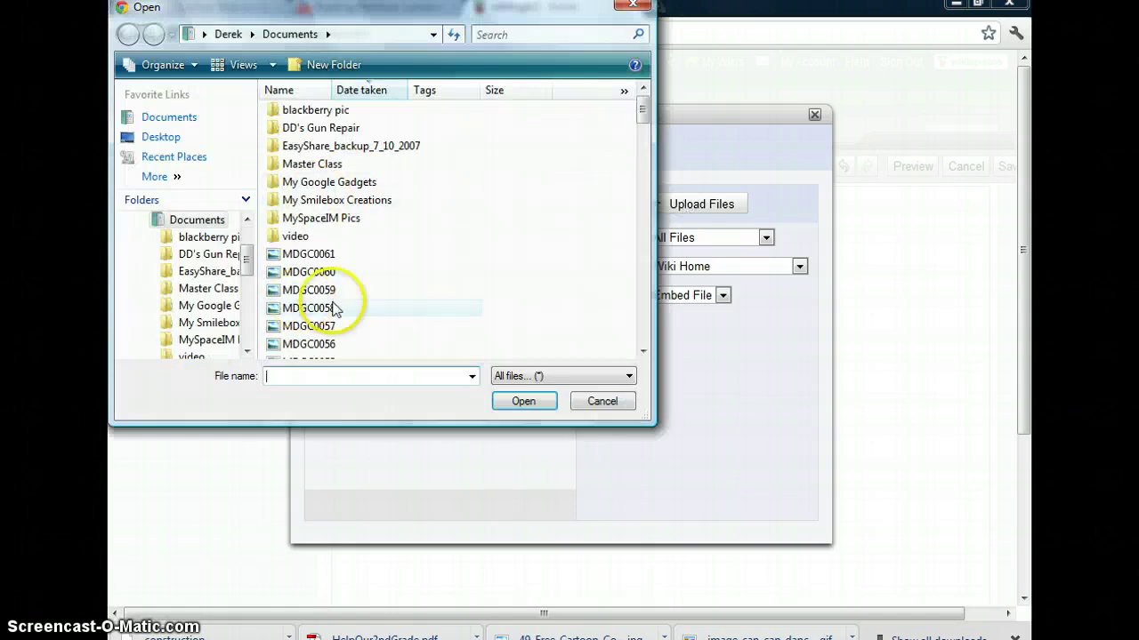
{"action": "double_click", "coordinate": [312, 164]}
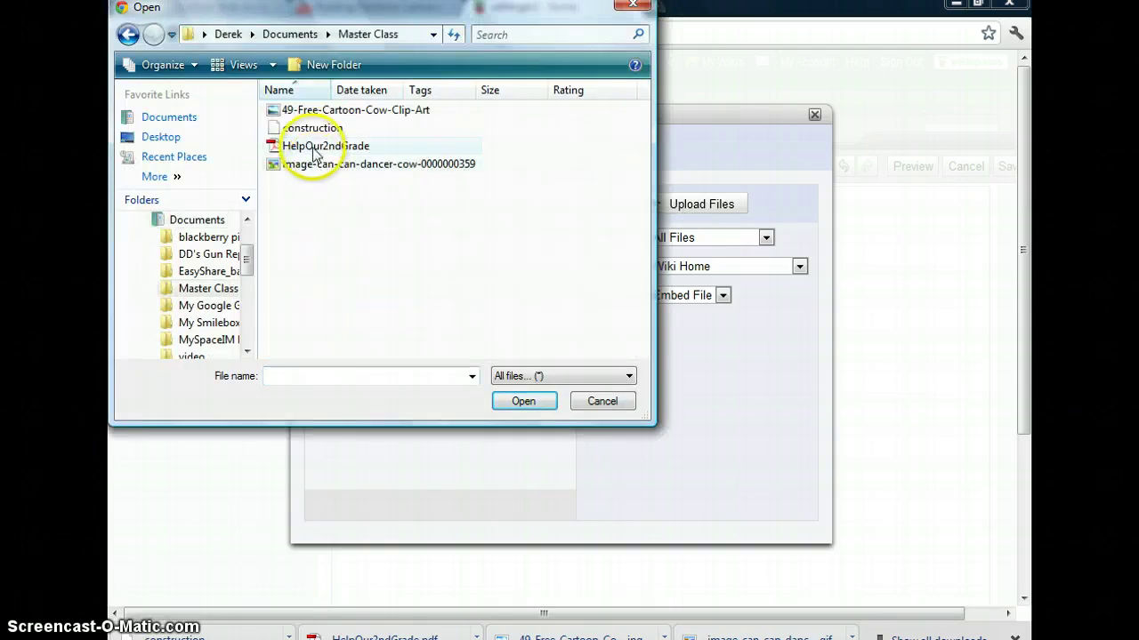
{"action": "left_click", "coordinate": [313, 111]}
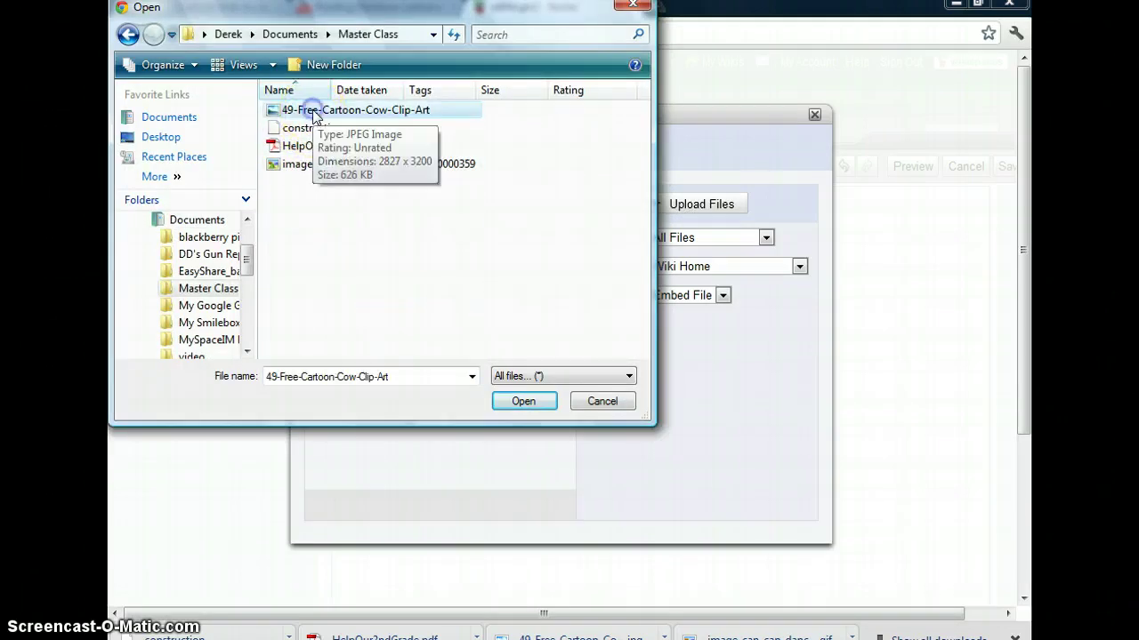
{"action": "left_click", "coordinate": [523, 404]}
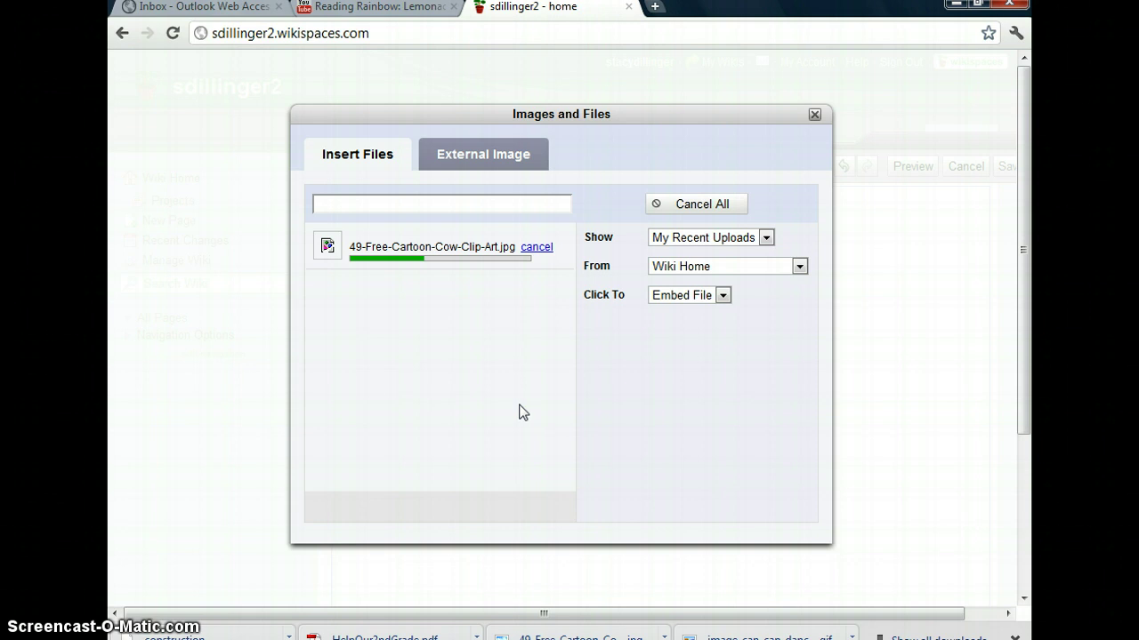
{"action": "left_click", "coordinate": [513, 405]}
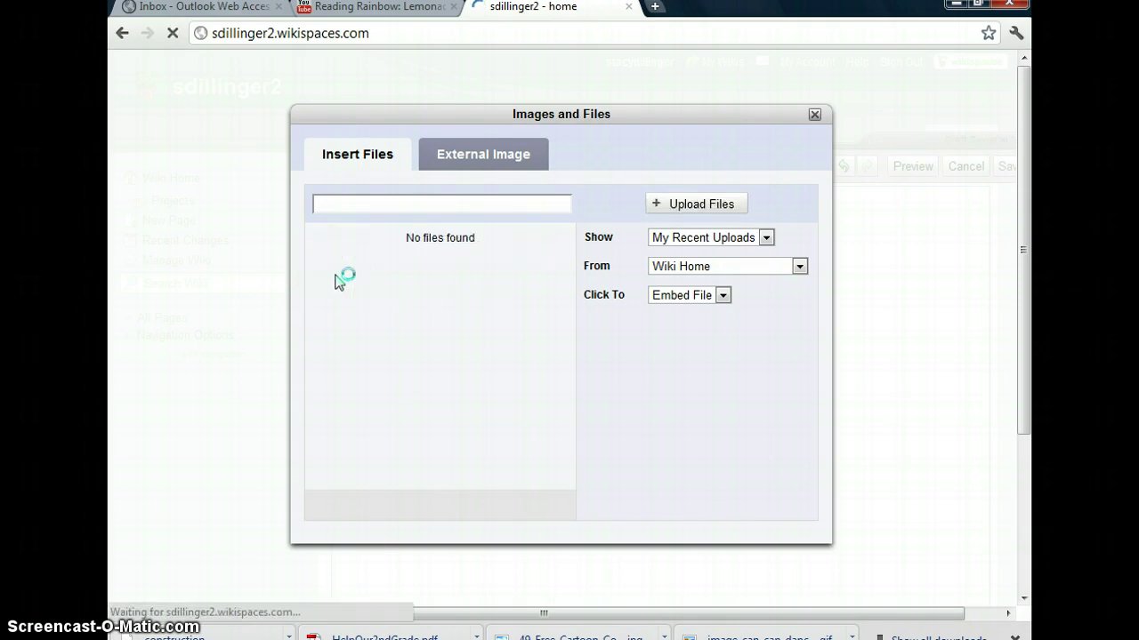
{"action": "left_click", "coordinate": [365, 262]}
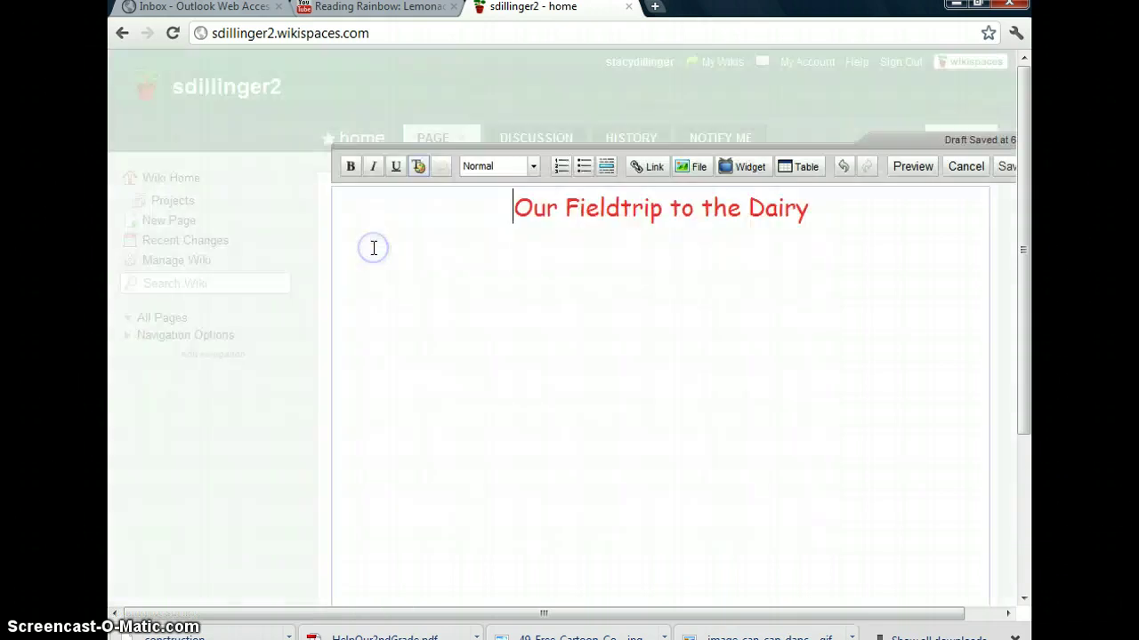
{"action": "left_click", "coordinate": [386, 254]}
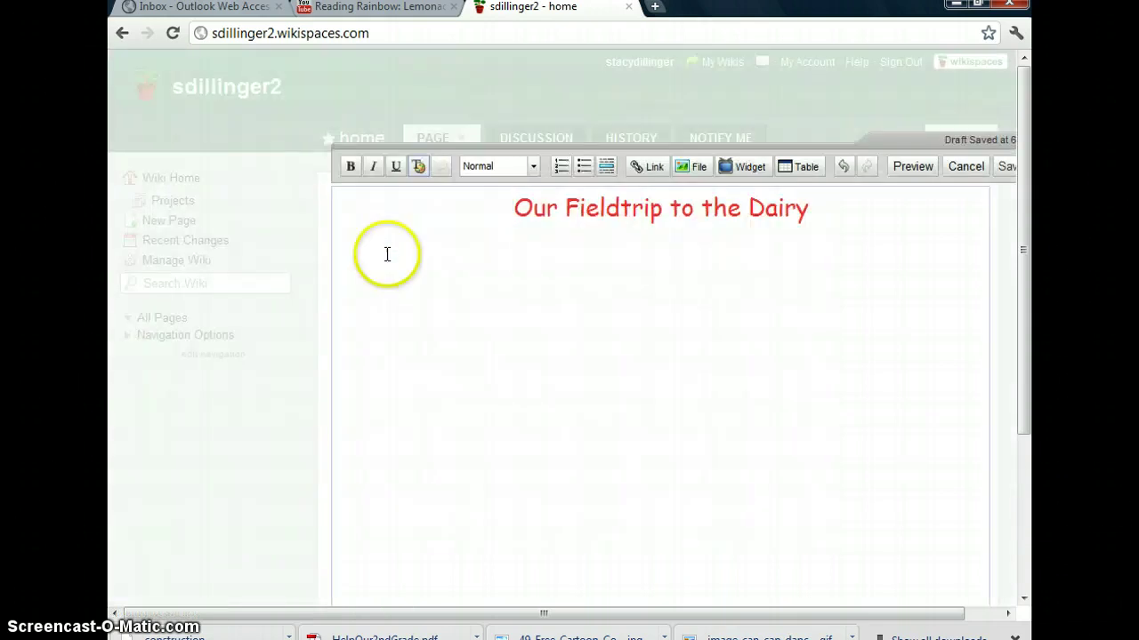
Shrink the cow image through several size steps to its final size
{"action": "left_click", "coordinate": [519, 525]}
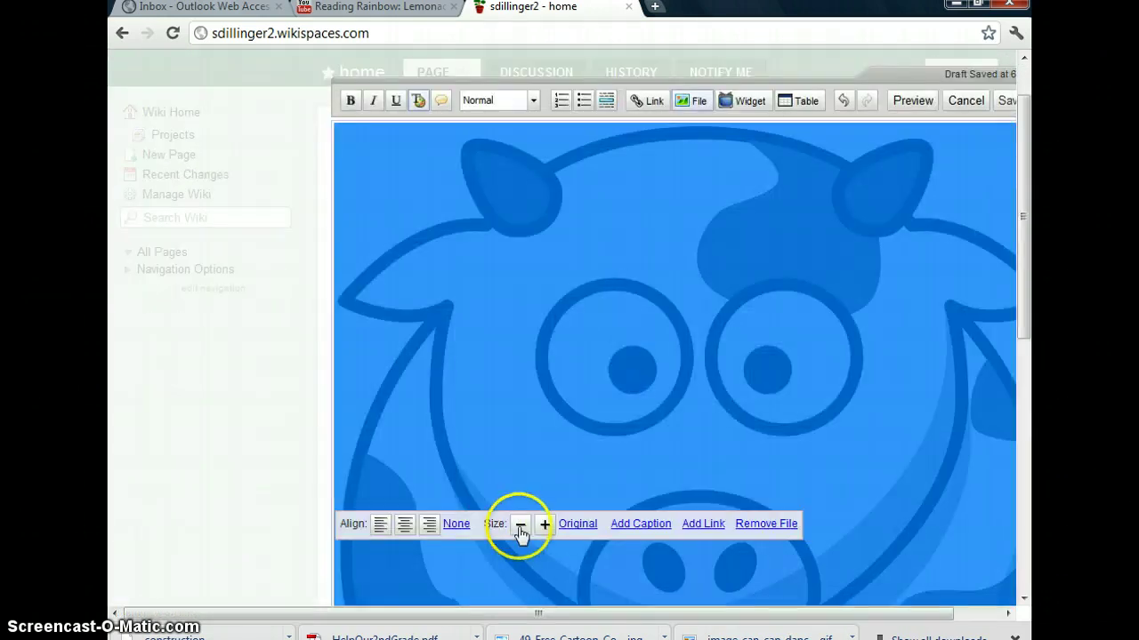
{"action": "left_click", "coordinate": [529, 544]}
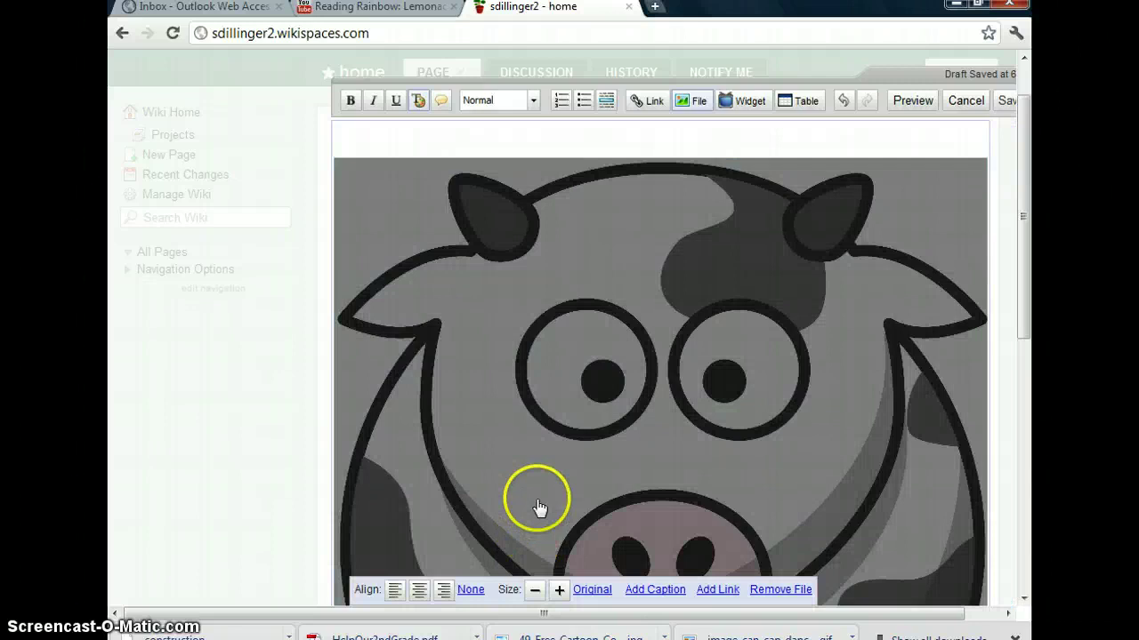
{"action": "scroll", "coordinate": [536, 512], "scroll_direction": "down", "scroll_amount": 2}
{"action": "left_click", "coordinate": [532, 410]}
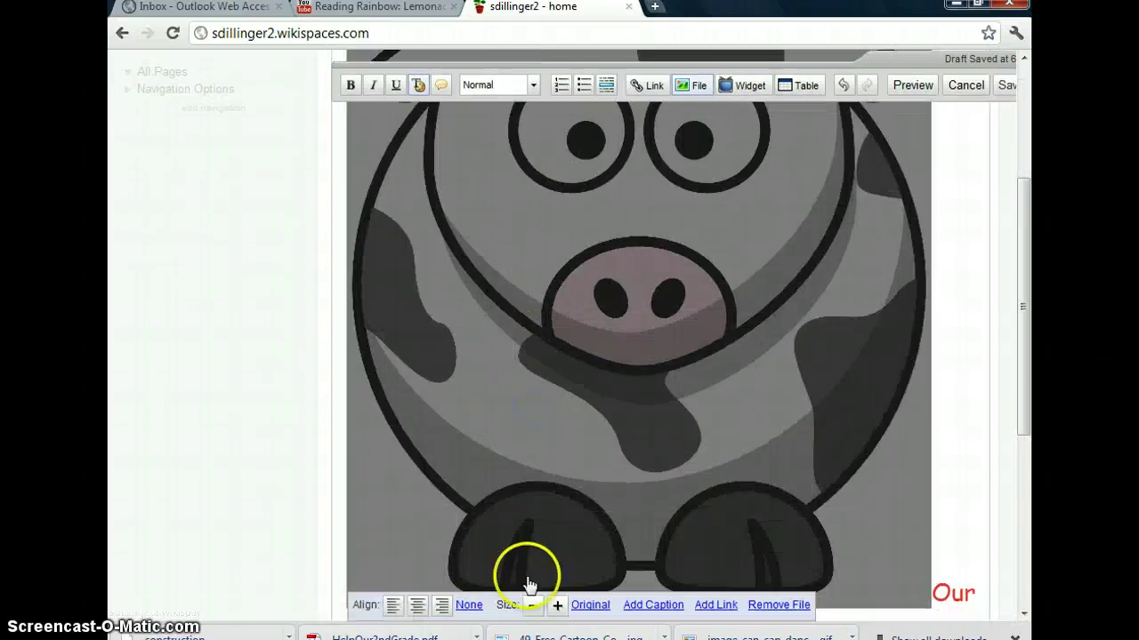
{"action": "left_click", "coordinate": [536, 610]}
{"action": "left_click", "coordinate": [539, 536]}
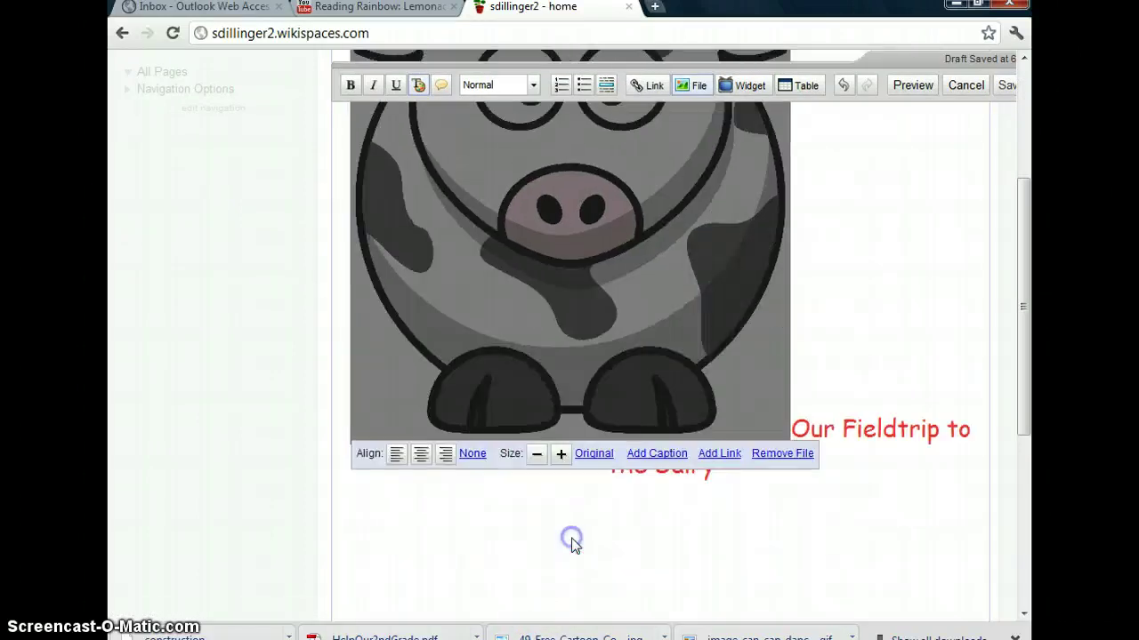
{"action": "left_click", "coordinate": [536, 454]}
{"action": "left_click", "coordinate": [549, 375]}
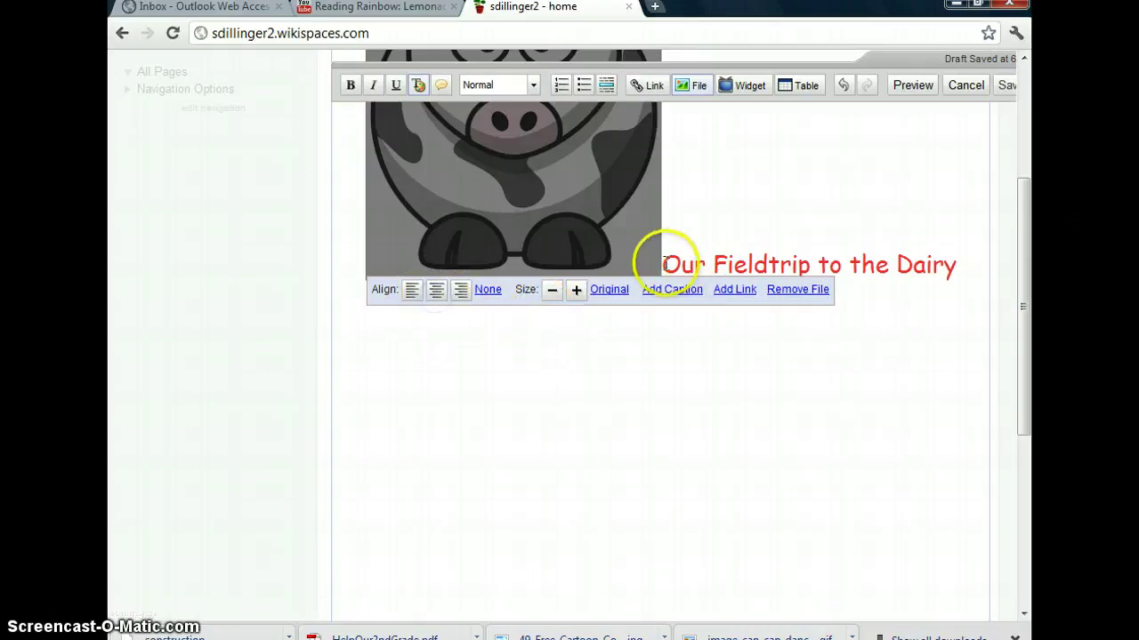
Move the heading onto its own line below the cow image, cursor after 'Dairy'
{"action": "left_click", "coordinate": [665, 264]}
{"action": "key", "text": "Return"}
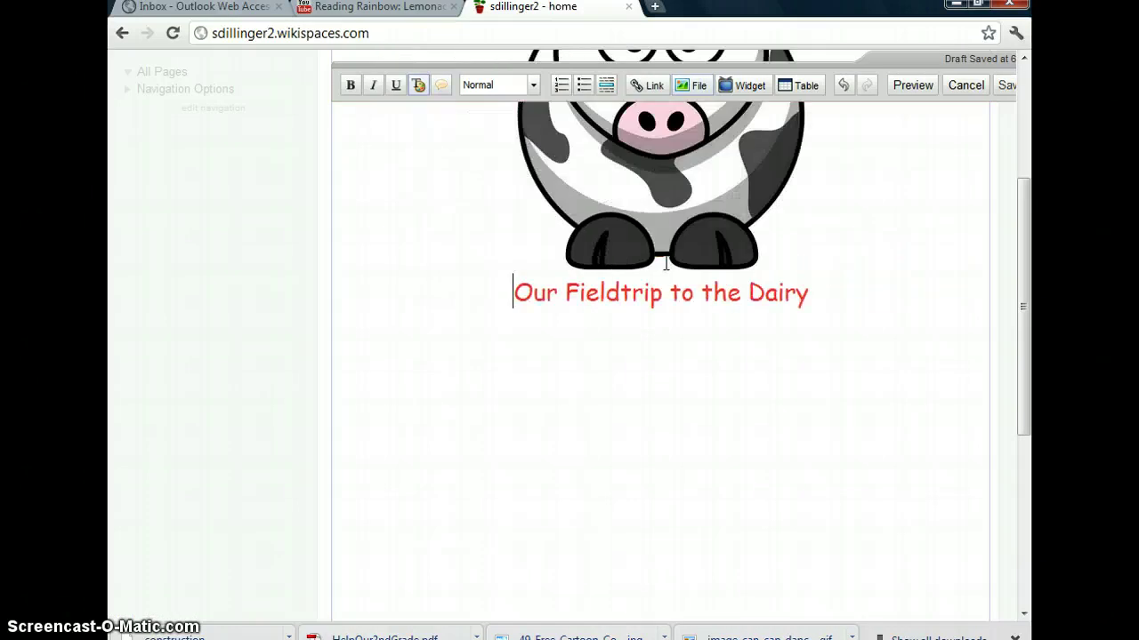
{"action": "scroll", "coordinate": [665, 264], "scroll_direction": "up", "scroll_amount": 3}
{"action": "left_click", "coordinate": [673, 369]}
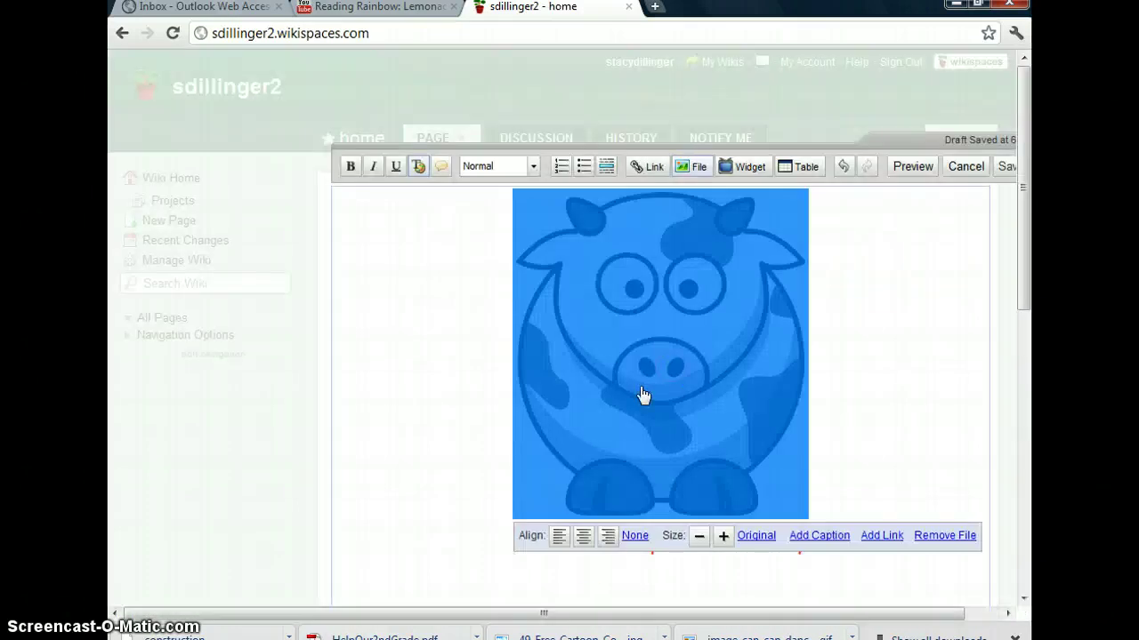
{"action": "left_click", "coordinate": [911, 411]}
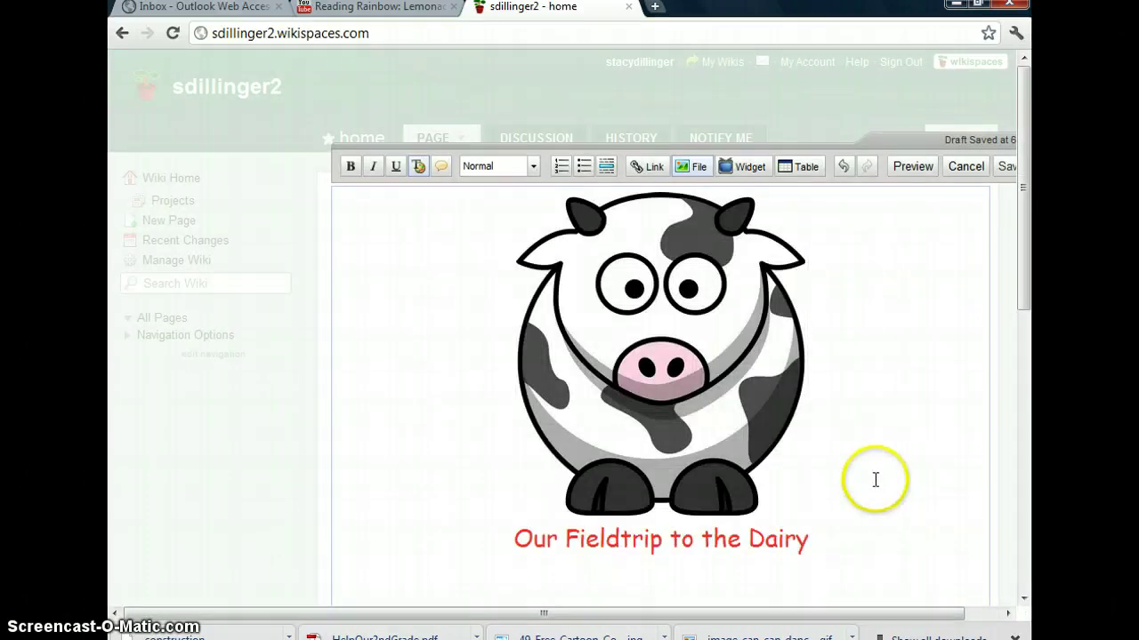
{"action": "scroll", "coordinate": [868, 471], "scroll_direction": "down", "scroll_amount": 1}
{"action": "left_click", "coordinate": [862, 466]}
{"action": "left_click", "coordinate": [851, 426]}
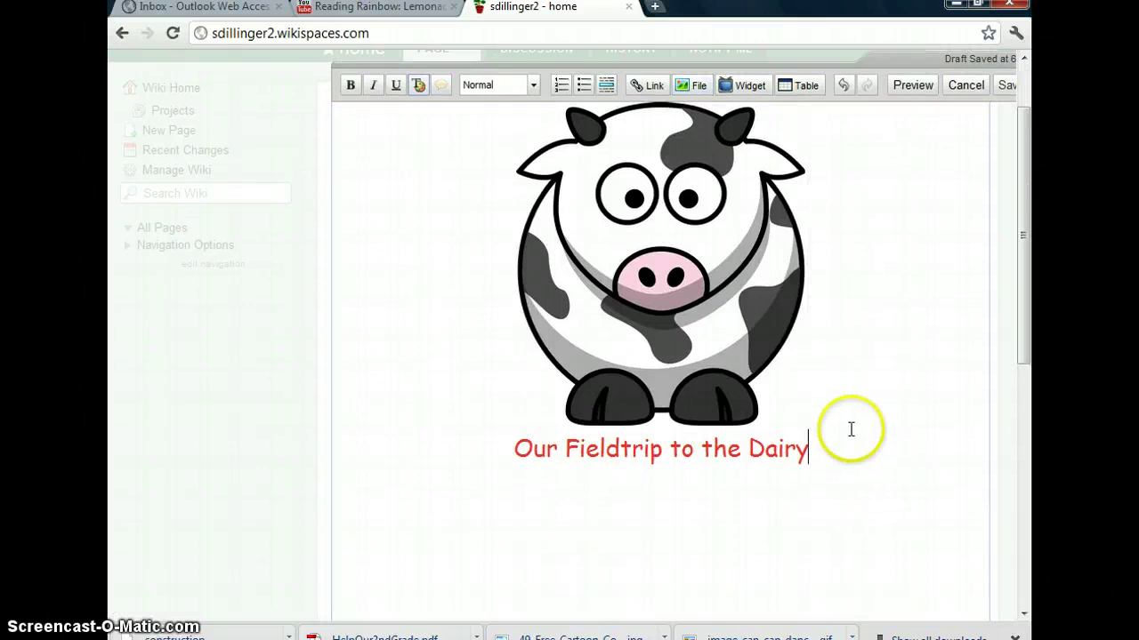
Add the centred line 'You are going share ideas on how to pay for our fieldtrip.'
{"action": "key", "text": "Return"}
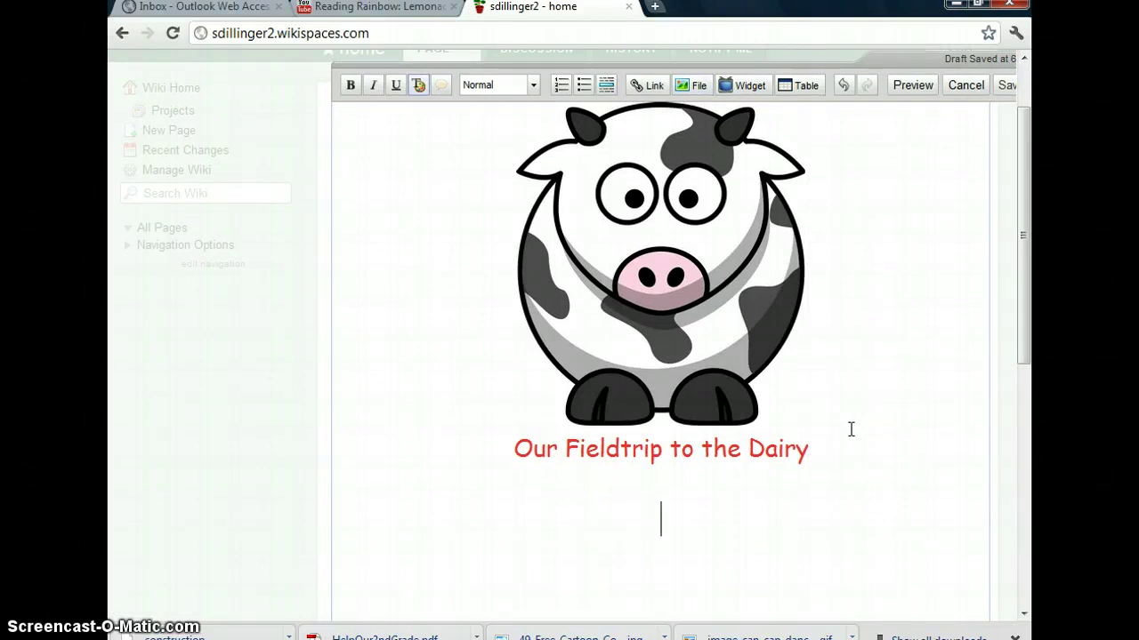
{"action": "type", "text": "You are "}
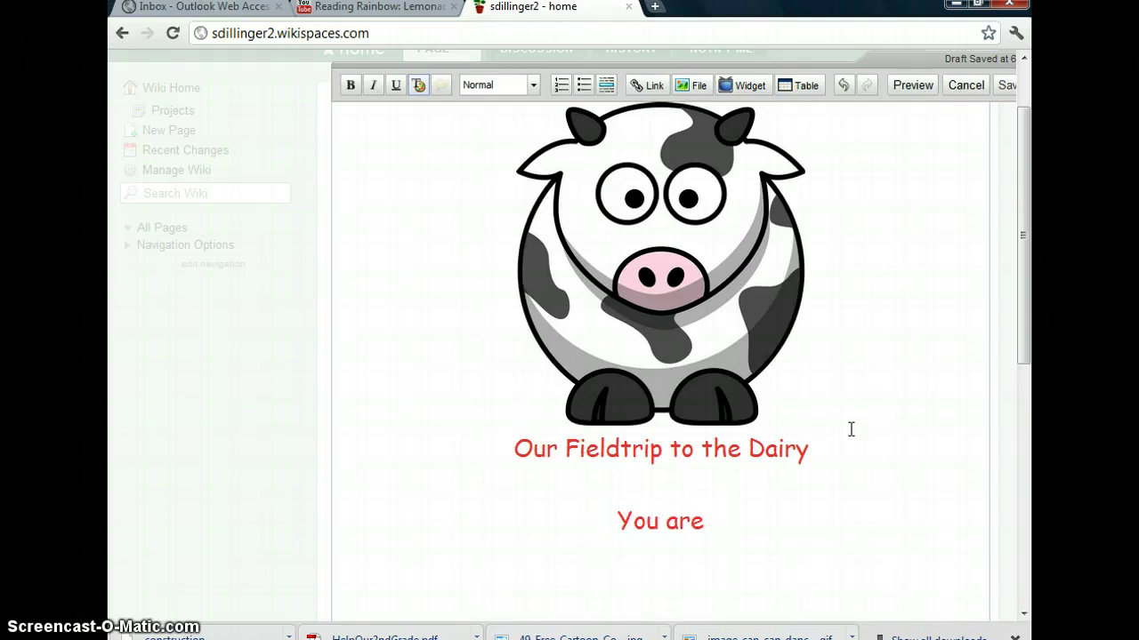
{"action": "type", "text": "going"}
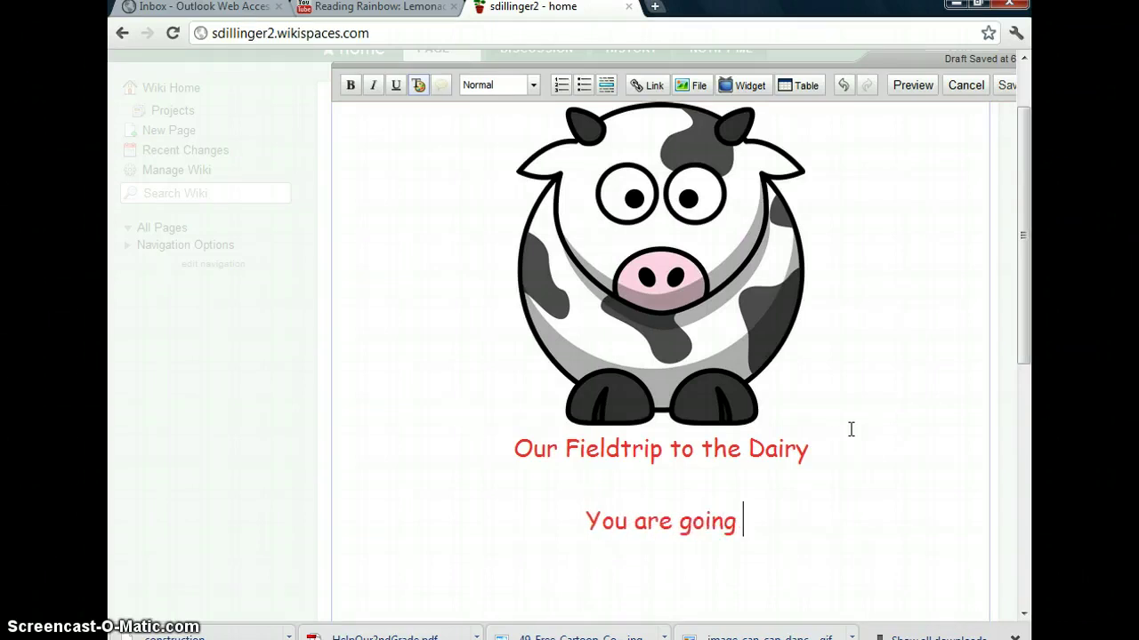
{"action": "type", "text": " share"}
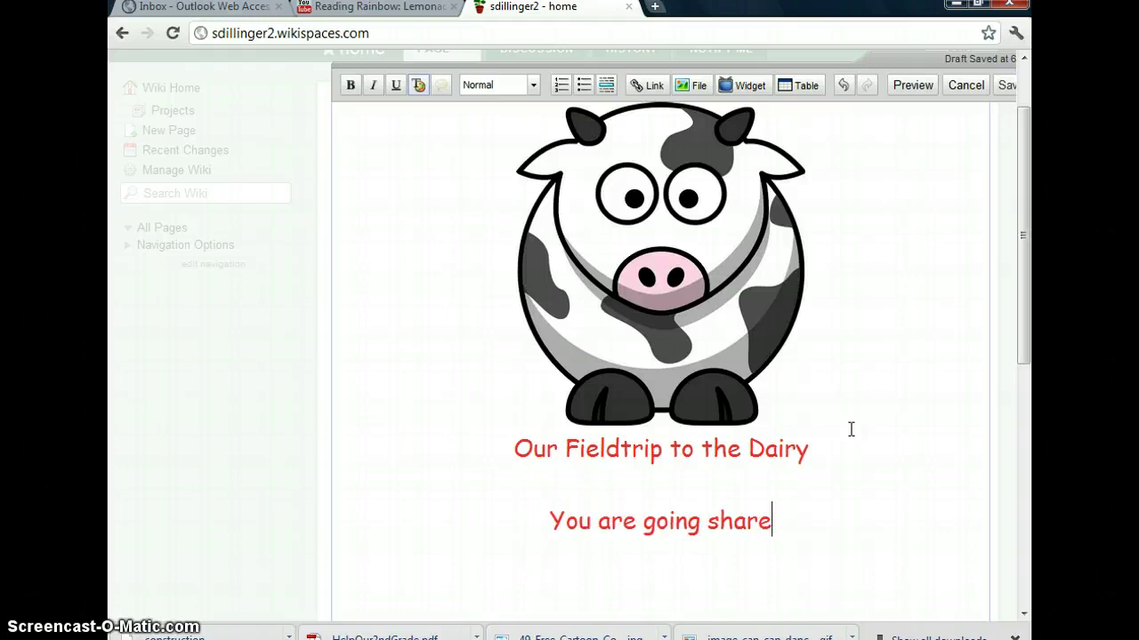
{"action": "type", "text": " ideas on"}
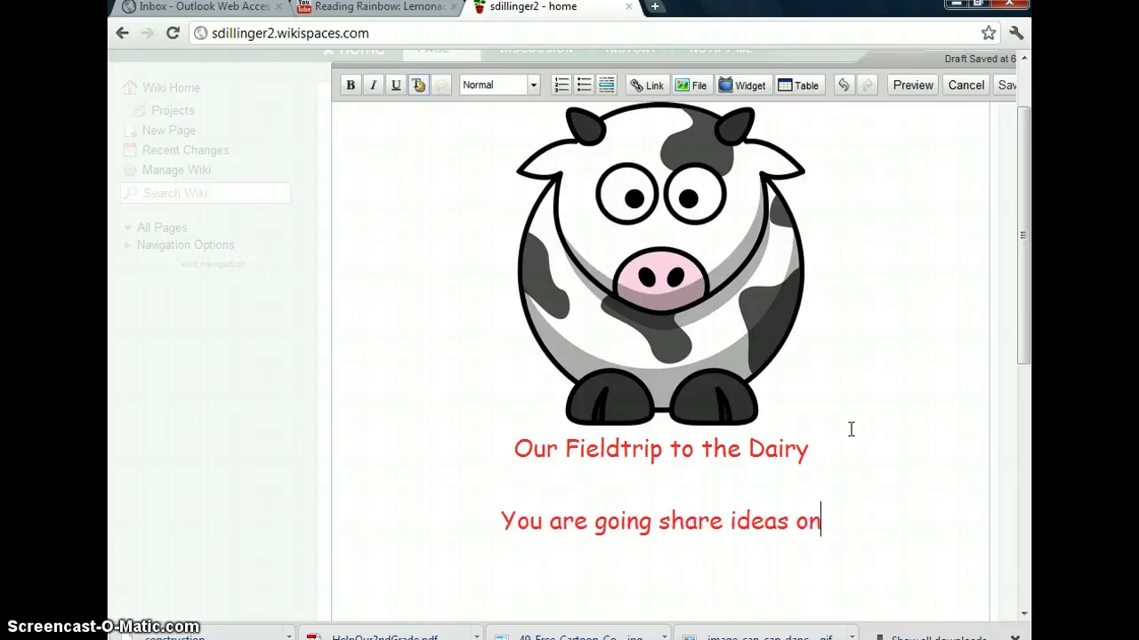
{"action": "type", "text": " how to pay f"}
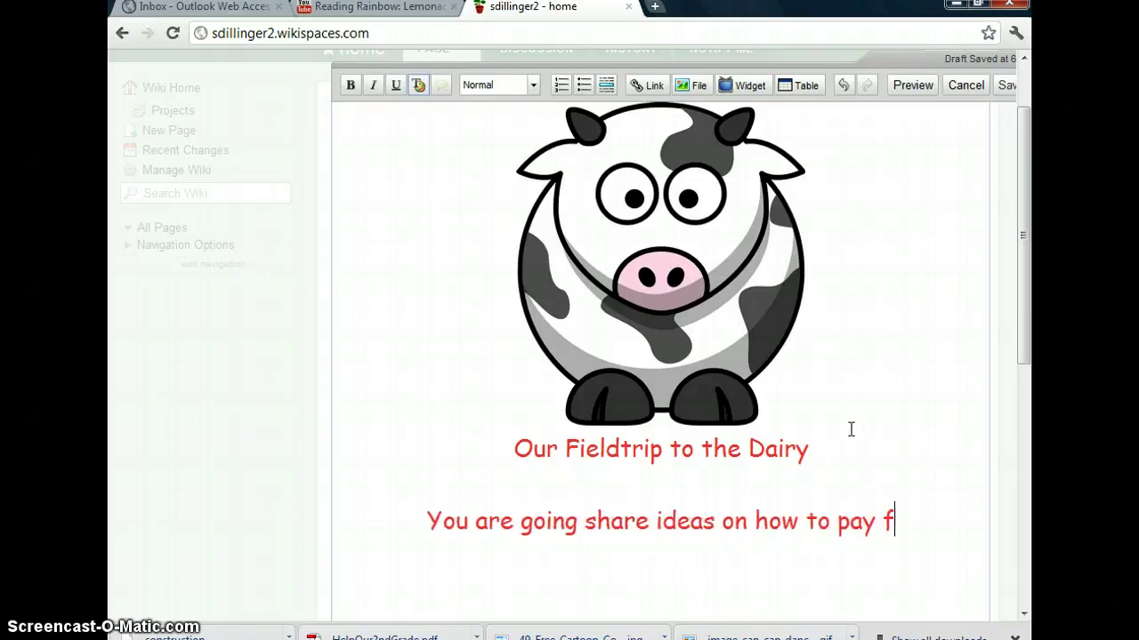
{"action": "type", "text": "or our fiel"}
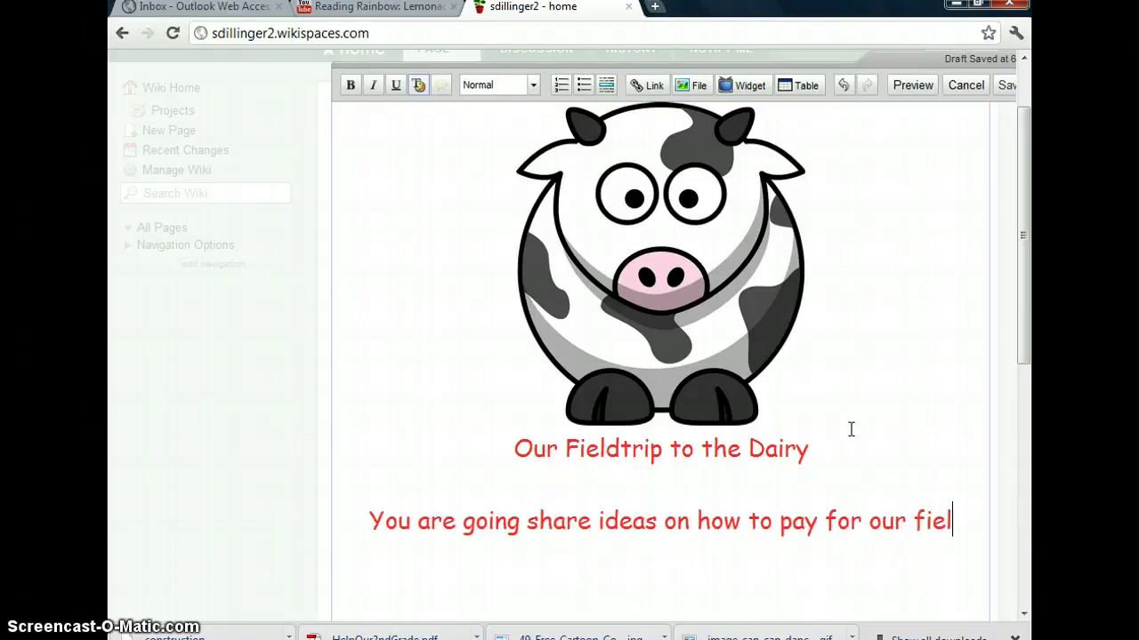
{"action": "type", "text": "dgr"}
{"action": "key", "text": "BackSpace"}
{"action": "key", "text": "BackSpace"}
{"action": "type", "text": "t"}
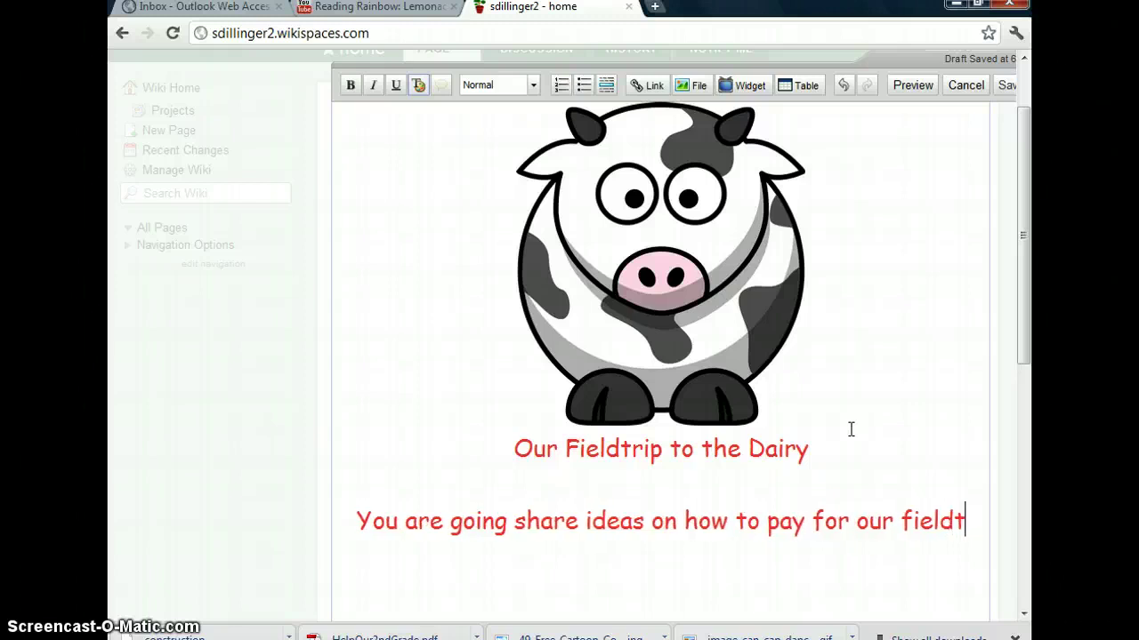
{"action": "type", "text": "rip."}
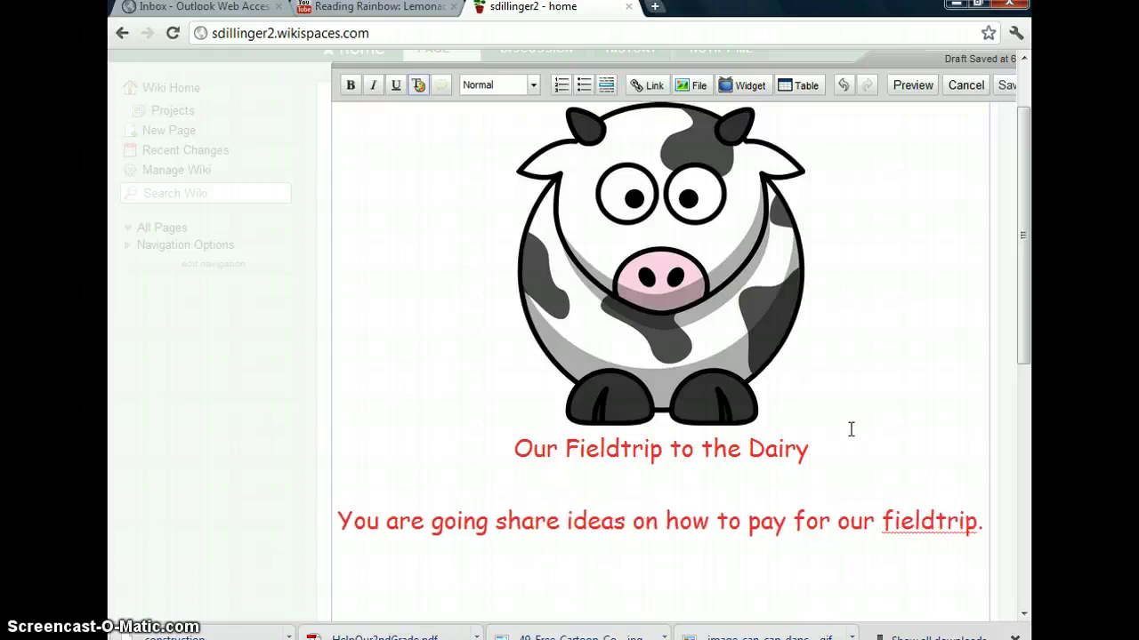
Save the home page and scroll to check the result
{"action": "left_click", "coordinate": [1003, 89]}
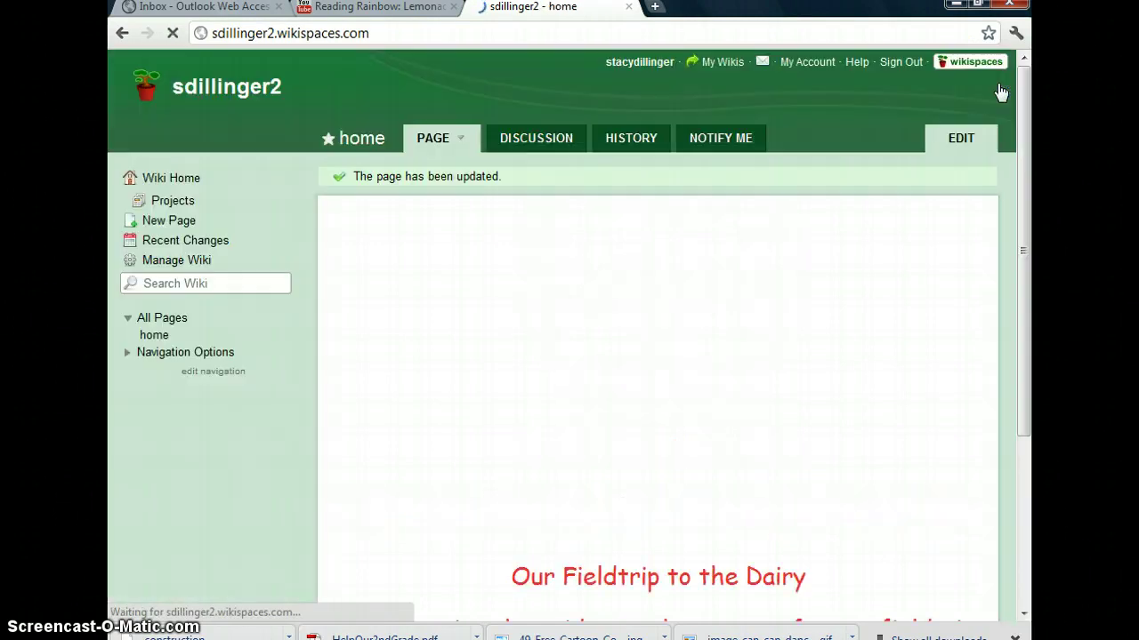
{"action": "left_click", "coordinate": [907, 369]}
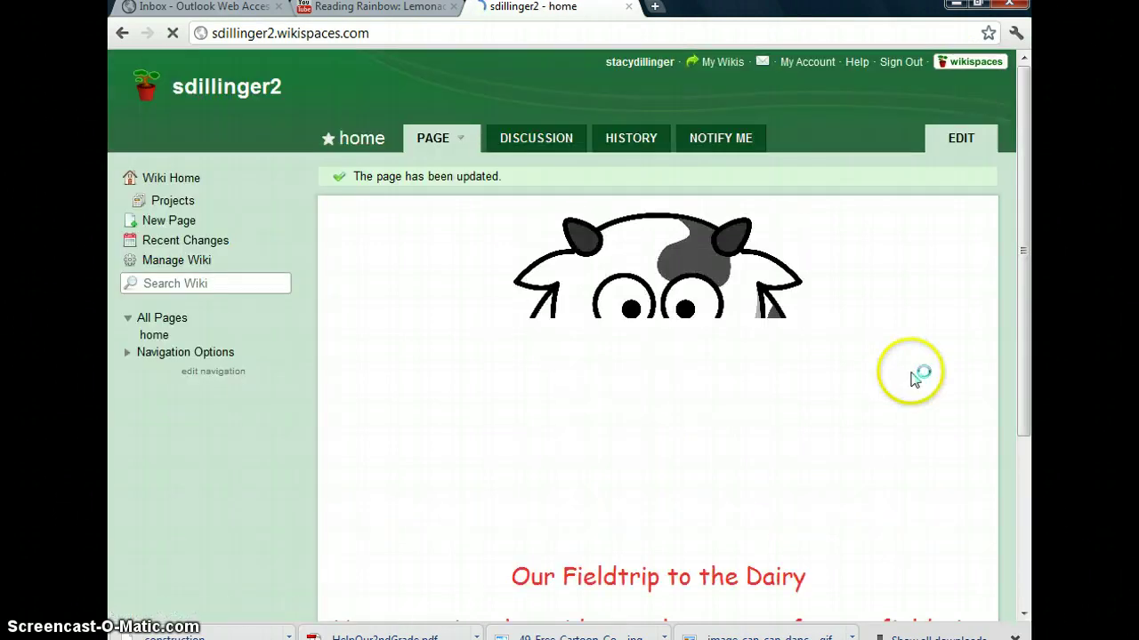
{"action": "scroll", "coordinate": [913, 338], "scroll_direction": "down", "scroll_amount": 2}
{"action": "scroll", "coordinate": [912, 341], "scroll_direction": "up", "scroll_amount": 1}
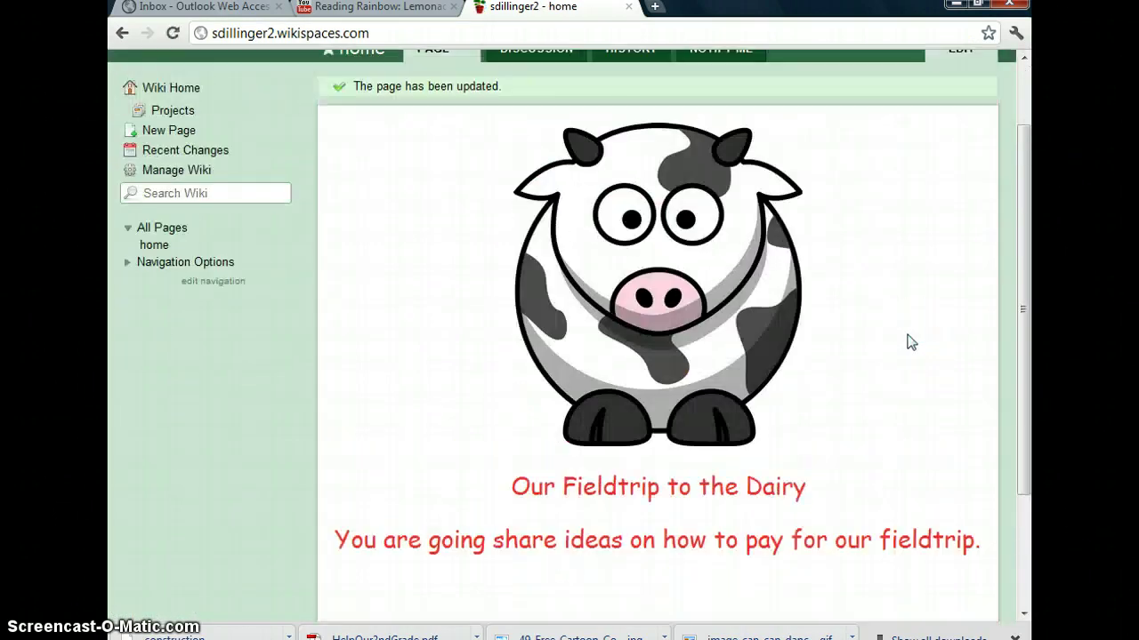
Create a new page named 'Step 1' and begin writing in its empty body
{"action": "left_click", "coordinate": [157, 134]}
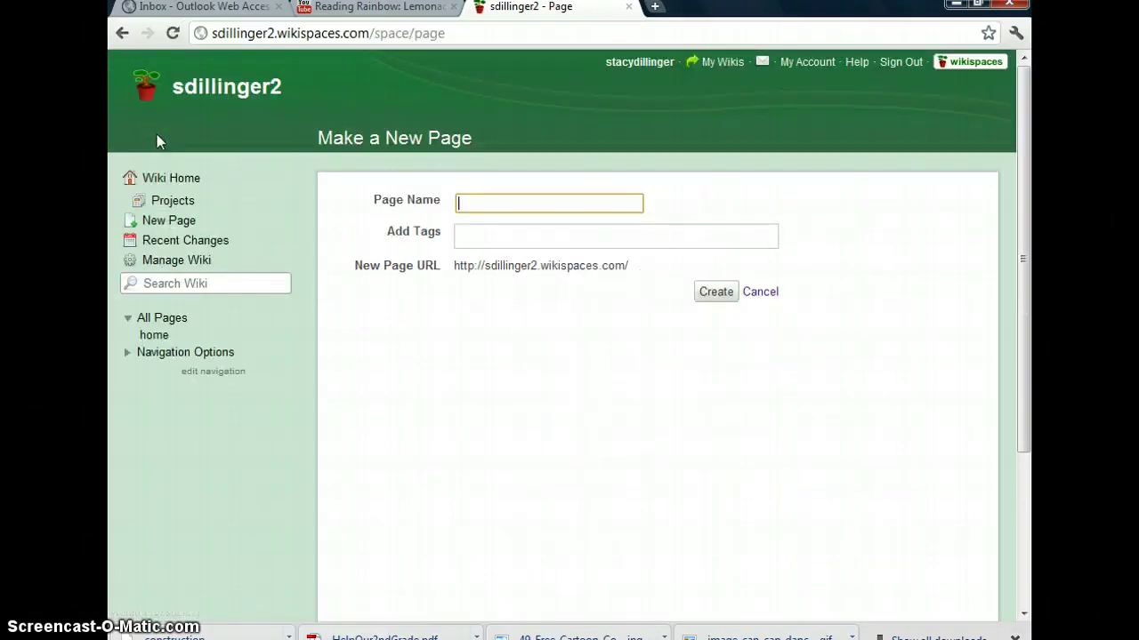
{"action": "type", "text": "Step "}
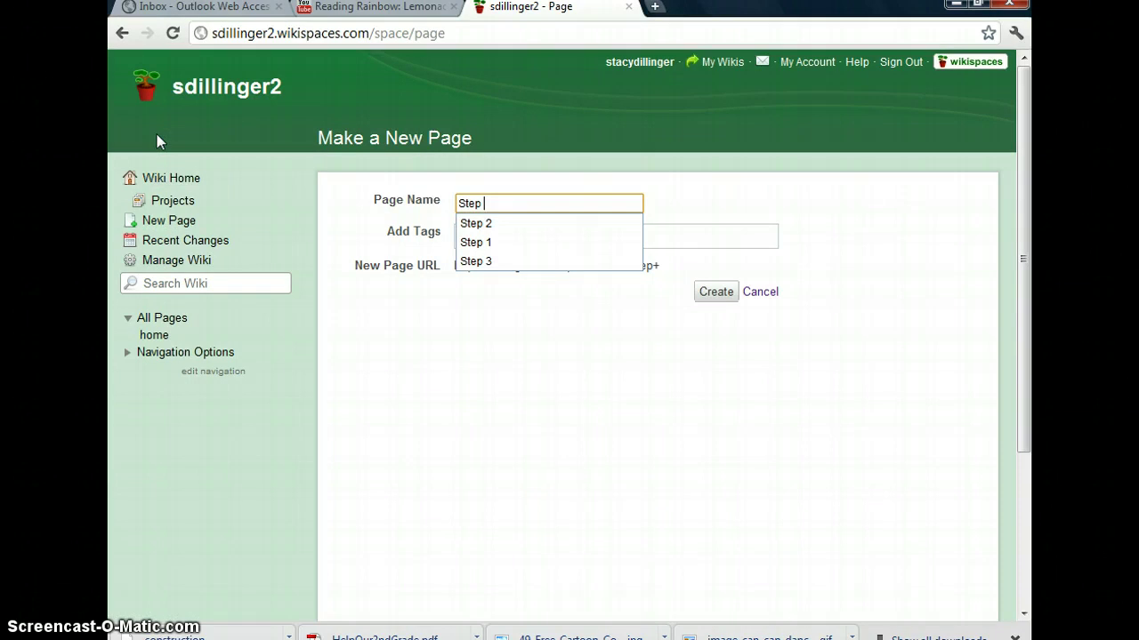
{"action": "type", "text": "1"}
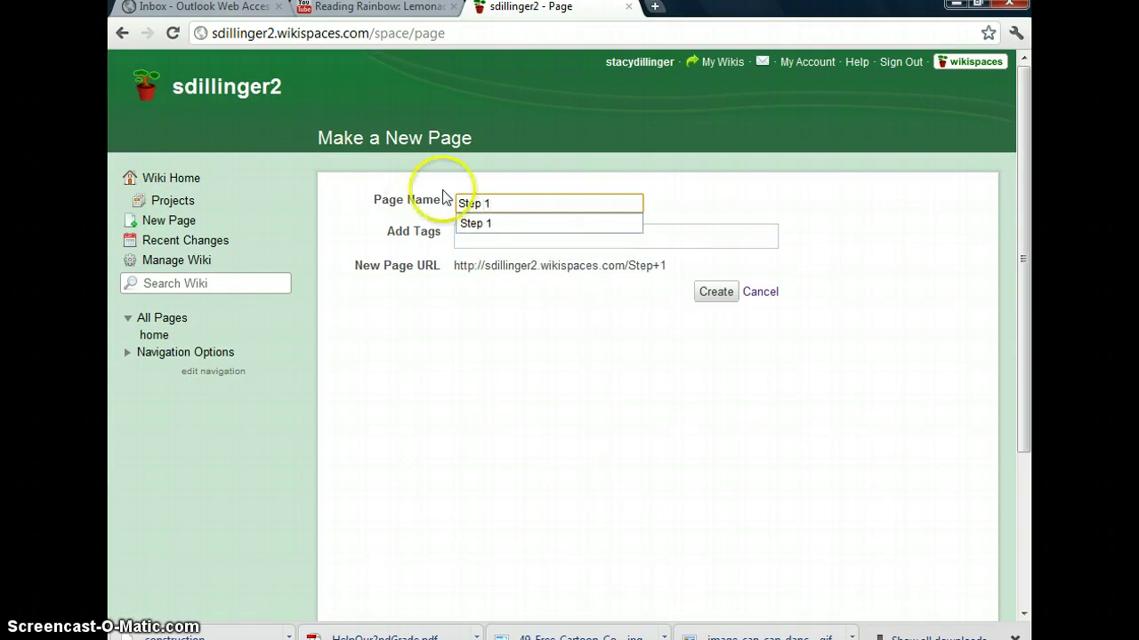
{"action": "left_click", "coordinate": [478, 223]}
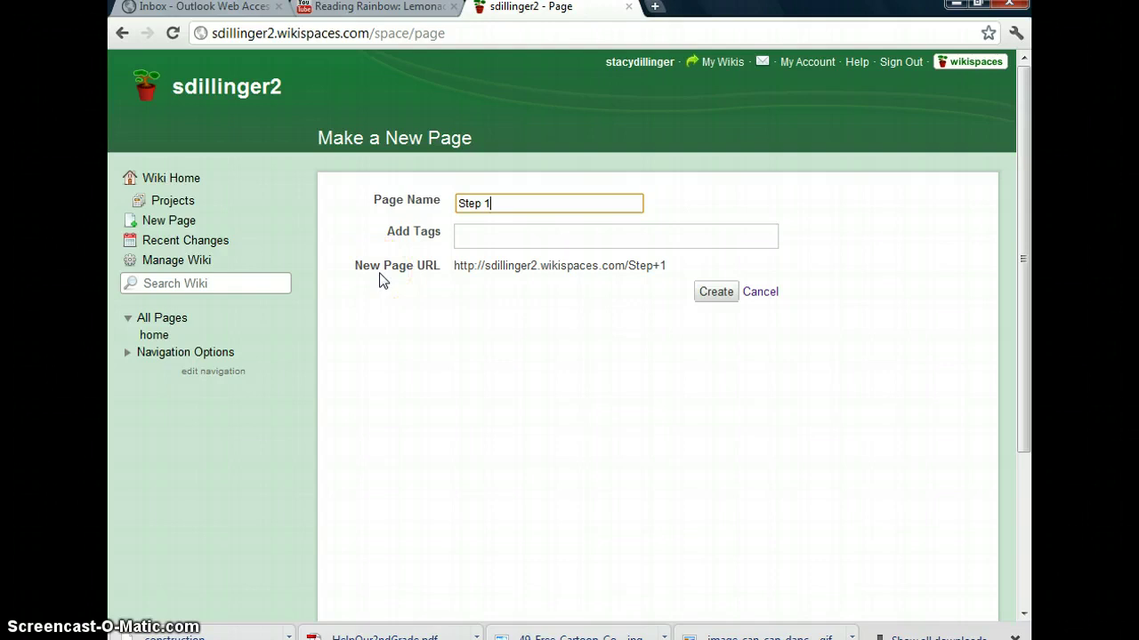
{"action": "left_click", "coordinate": [726, 295]}
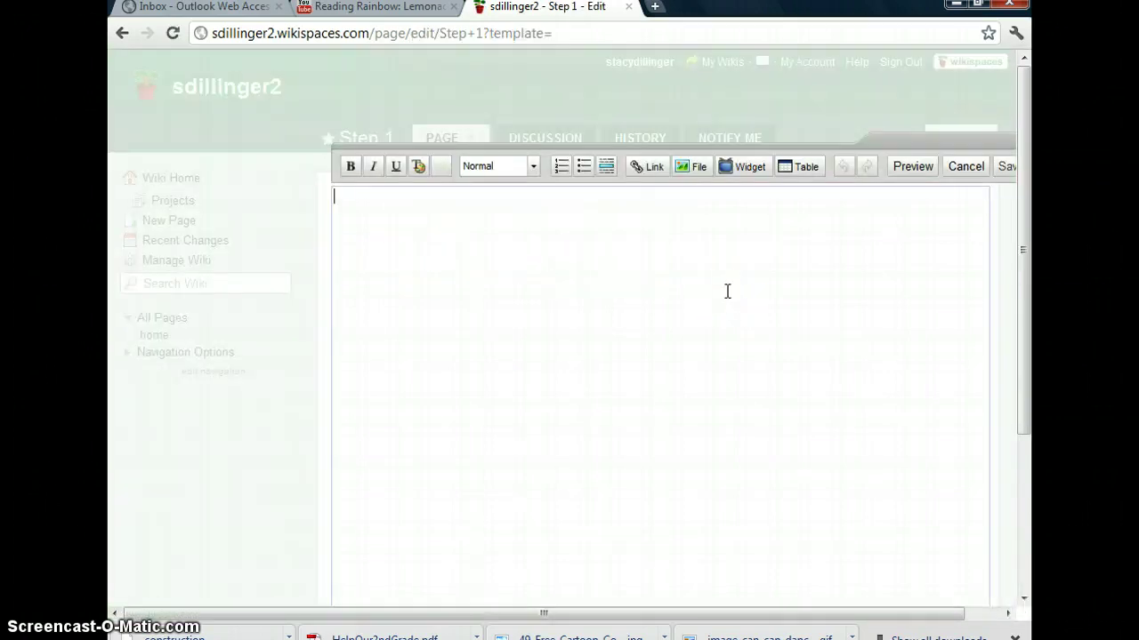
{"action": "left_click_drag", "start_coordinate": [722, 291], "coordinate": [626, 305]}
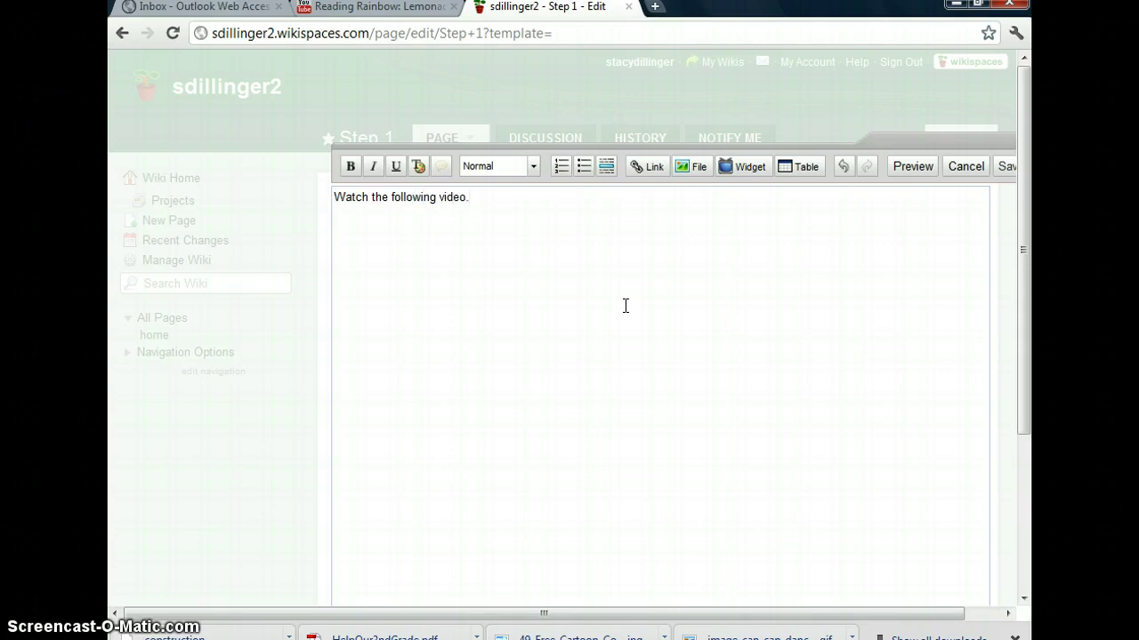
Open the YouTube video widget form from the Widget menu's Video category
{"action": "left_click", "coordinate": [747, 175]}
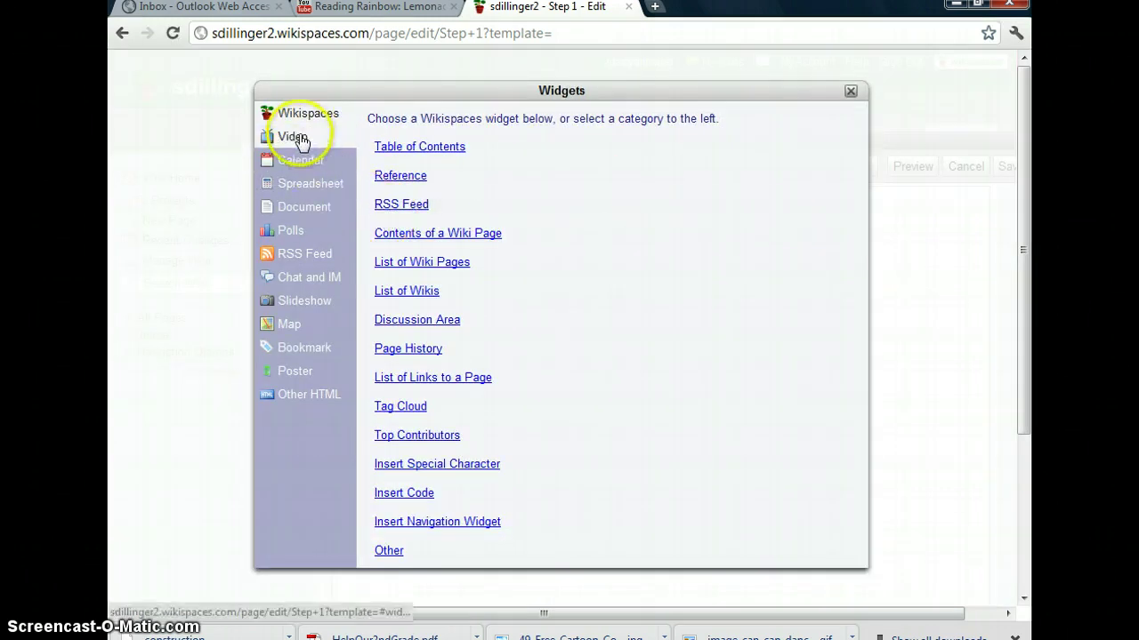
{"action": "left_click", "coordinate": [301, 141]}
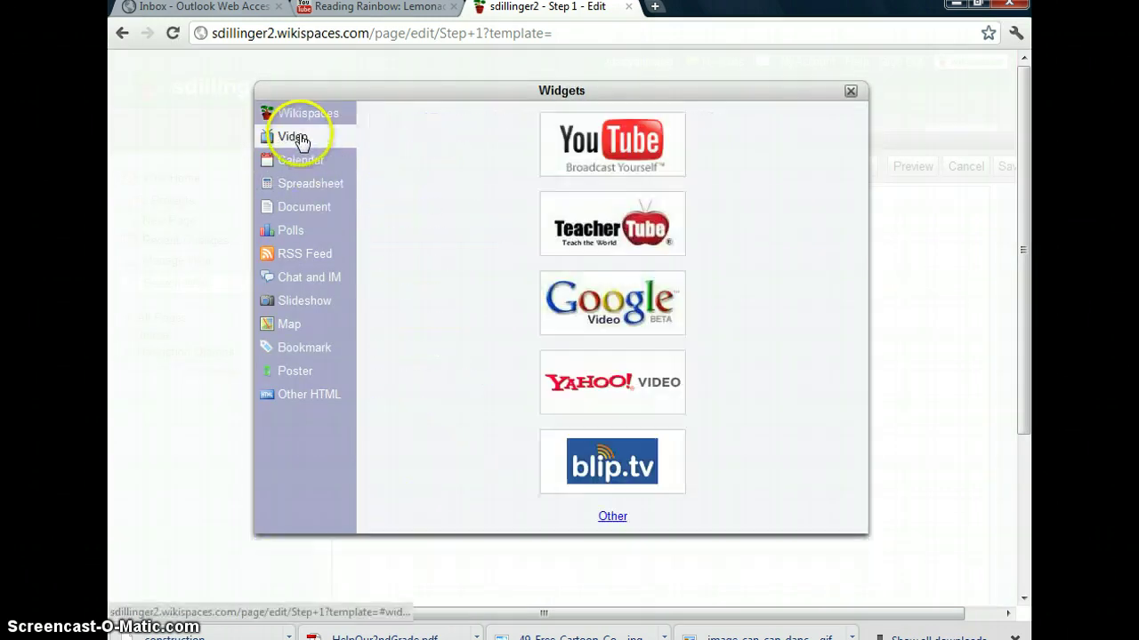
{"action": "left_click", "coordinate": [563, 152]}
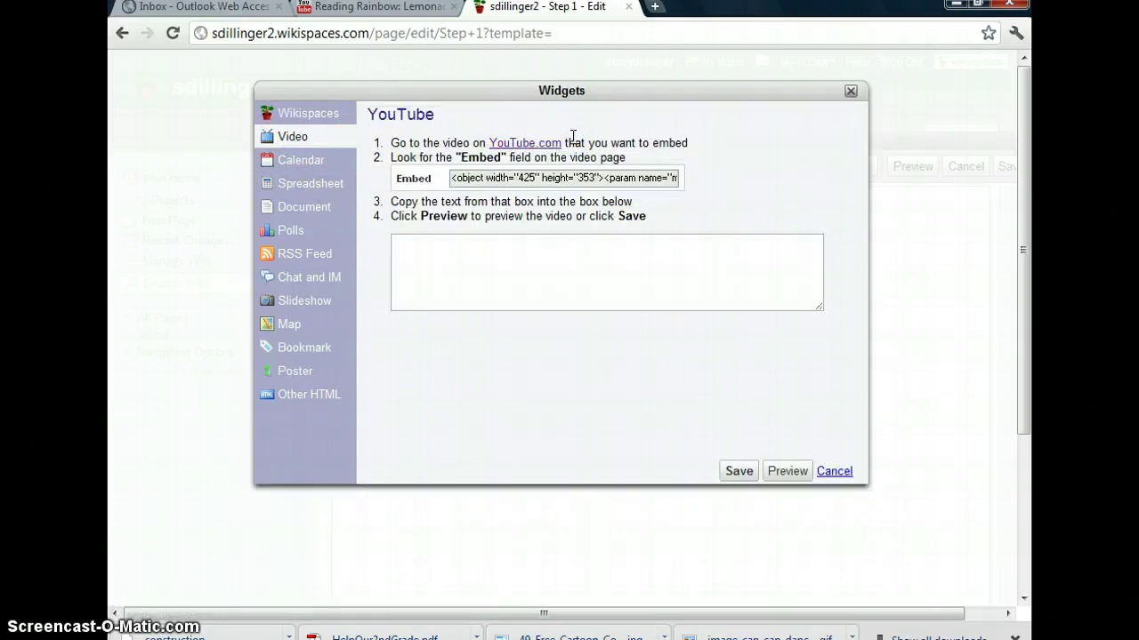
Copy the 420×315 iframe embed code of the Reading Rainbow: Lemonade for Sale video
{"action": "left_click", "coordinate": [389, 10]}
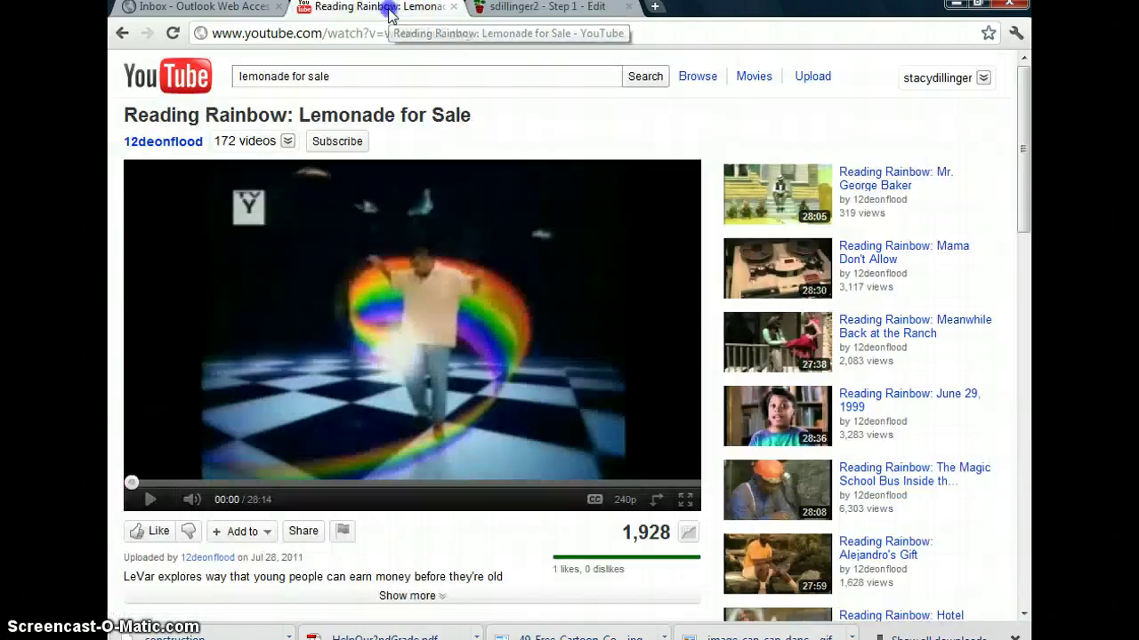
{"action": "scroll", "coordinate": [519, 347], "scroll_direction": "down", "scroll_amount": 1}
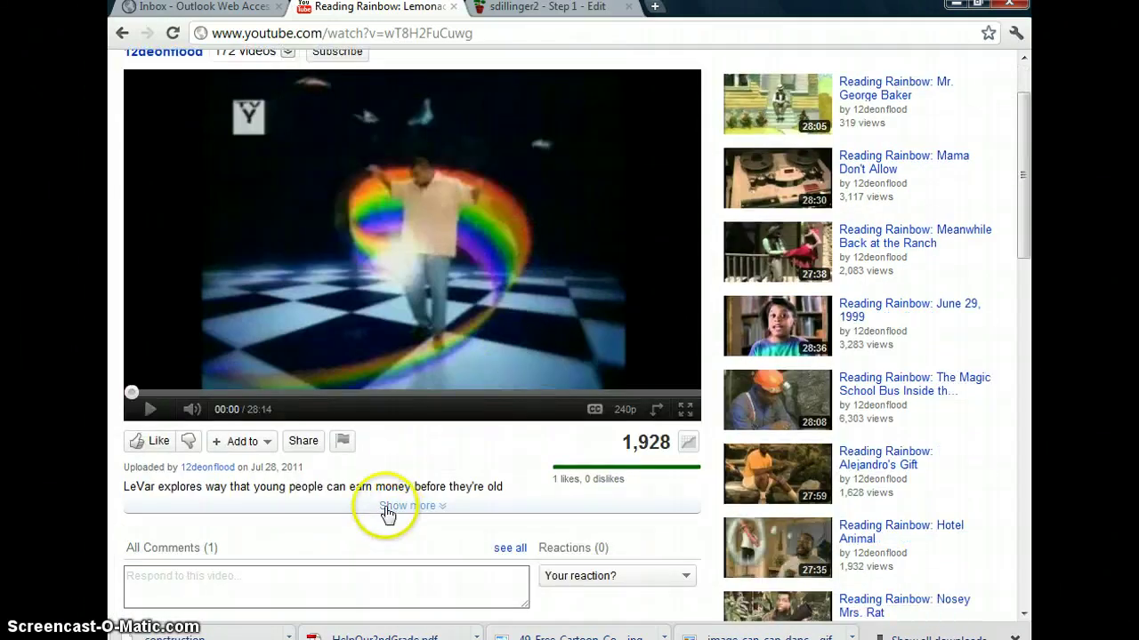
{"action": "left_click", "coordinate": [303, 441]}
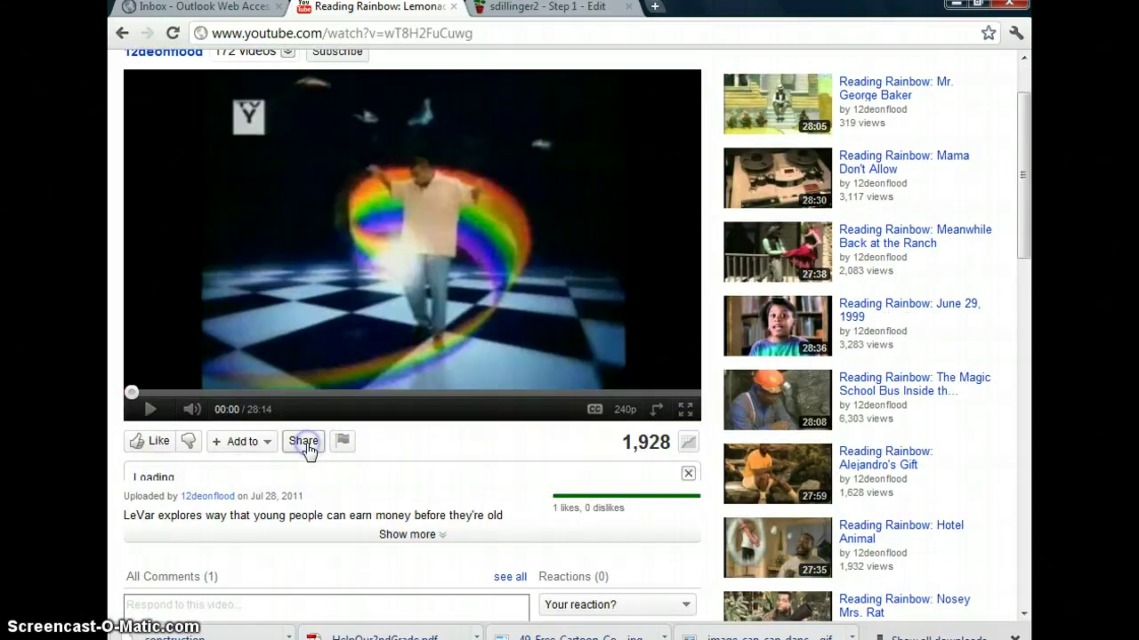
{"action": "scroll", "coordinate": [307, 443], "scroll_direction": "down", "scroll_amount": 1}
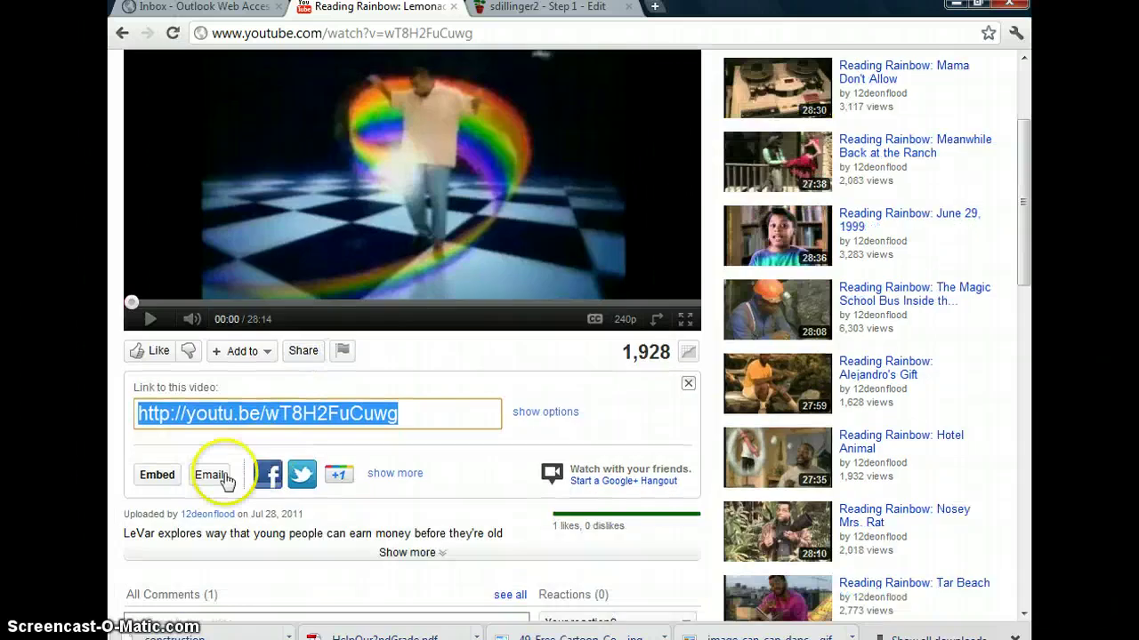
{"action": "left_click", "coordinate": [157, 476]}
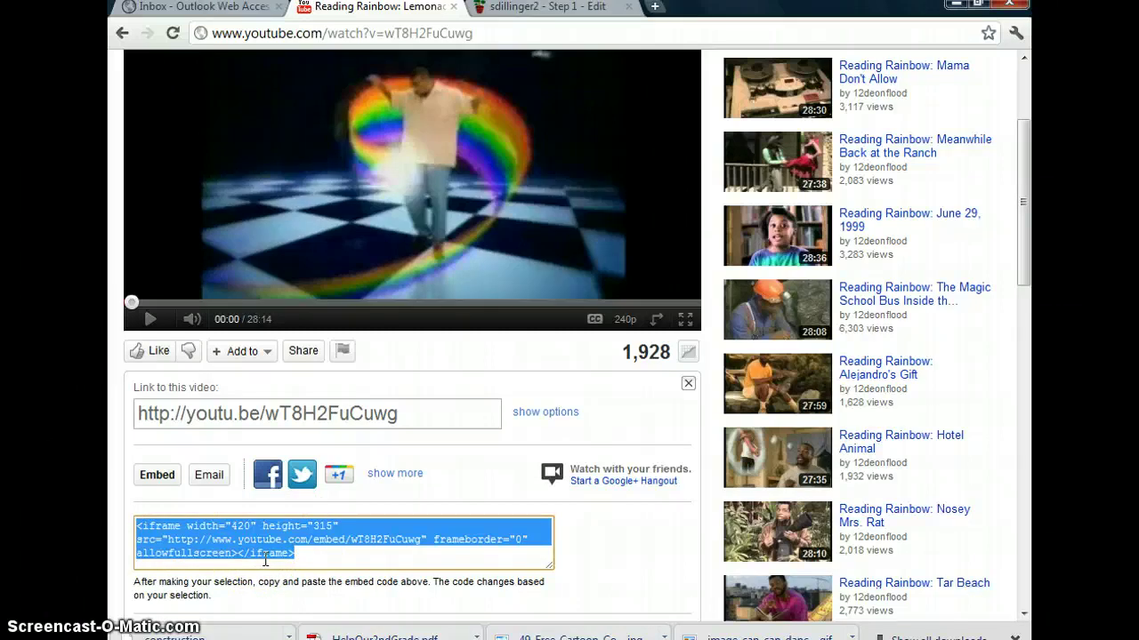
{"action": "right_click", "coordinate": [265, 530]}
{"action": "left_click", "coordinate": [294, 382]}
Paste the Lemonade for Sale embed code into the YouTube widget and save the Step 1 page
{"action": "left_click", "coordinate": [511, 11]}
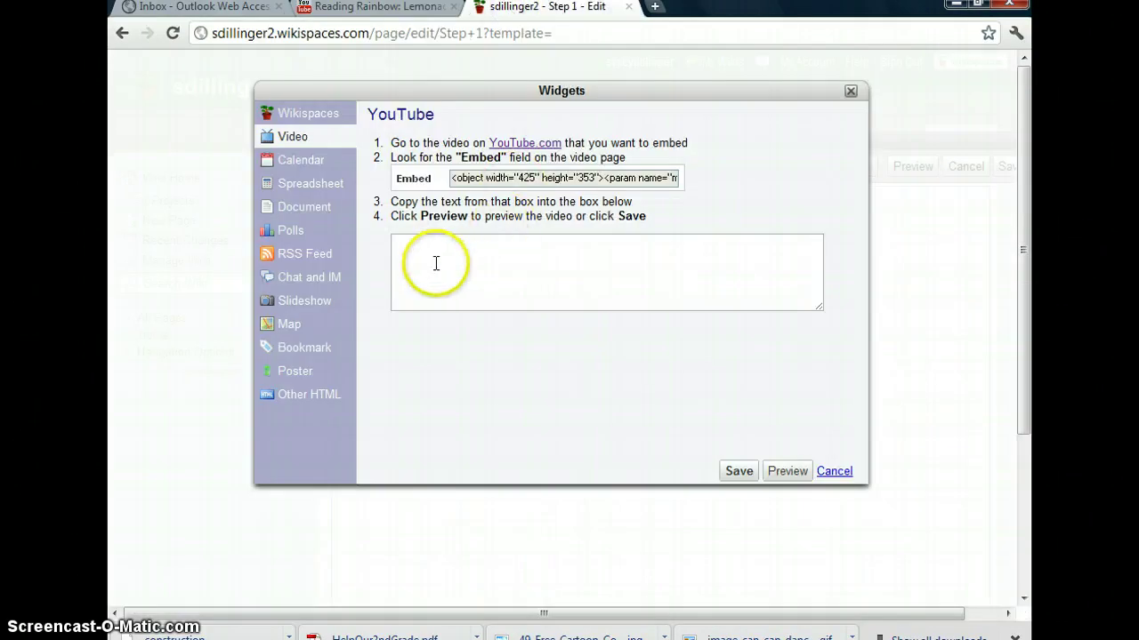
{"action": "right_click", "coordinate": [436, 265]}
{"action": "left_click", "coordinate": [471, 360]}
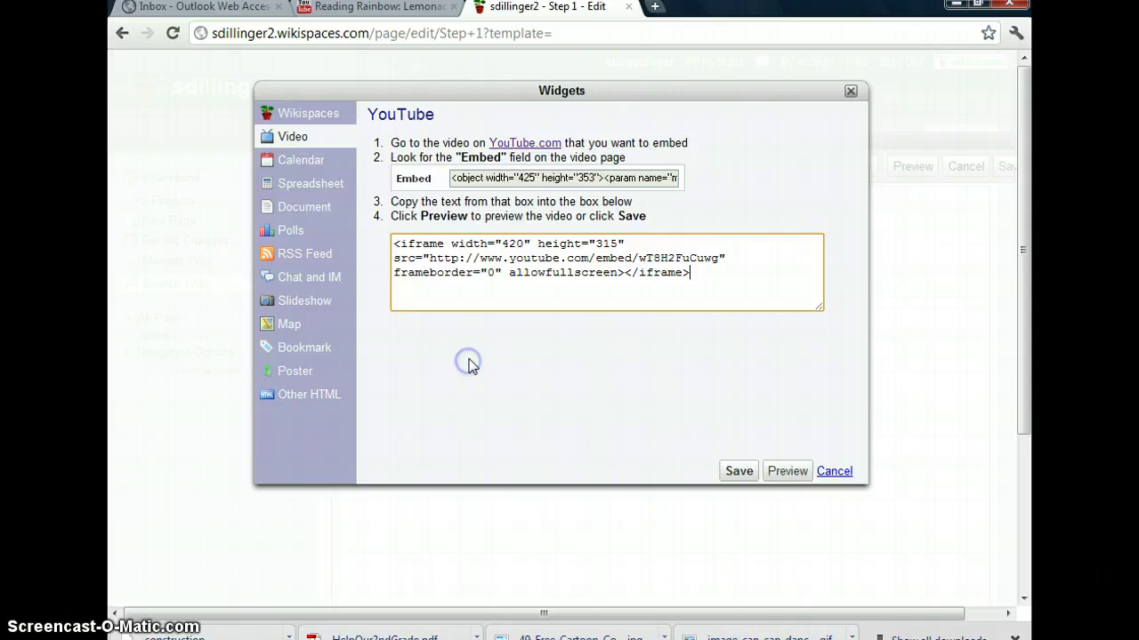
{"action": "left_click", "coordinate": [738, 470]}
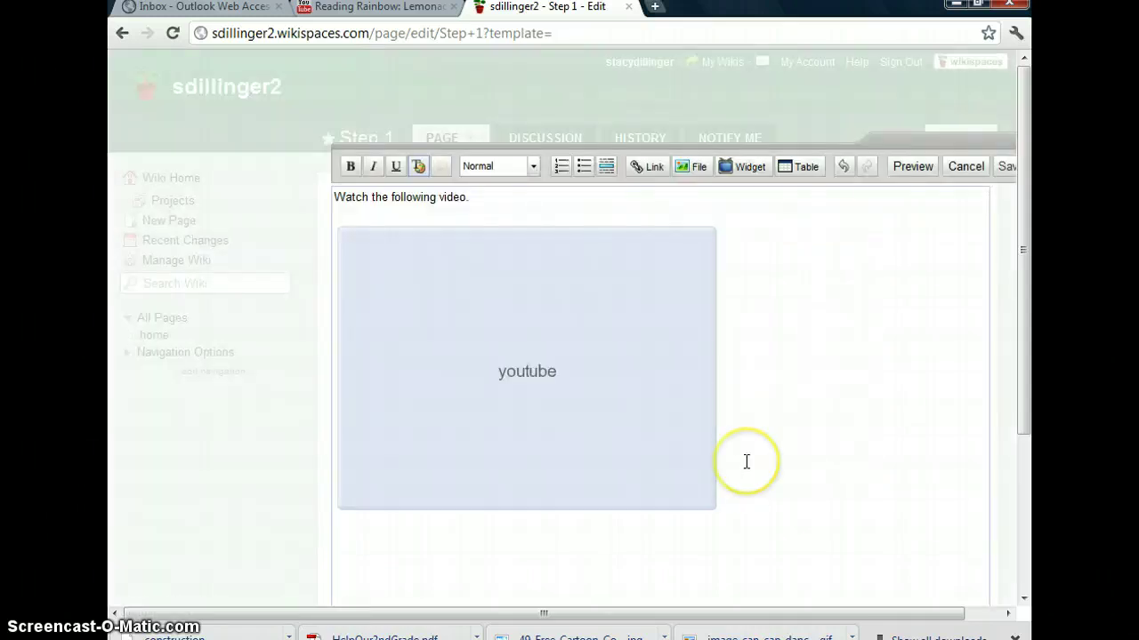
{"action": "left_click", "coordinate": [747, 452]}
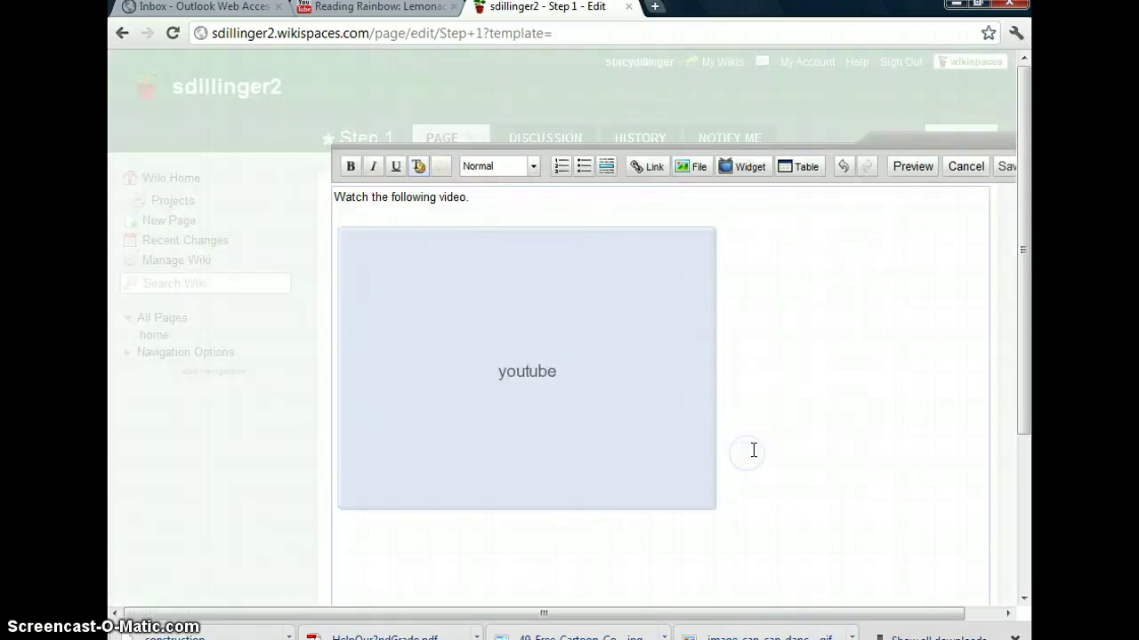
{"action": "left_click", "coordinate": [1009, 171]}
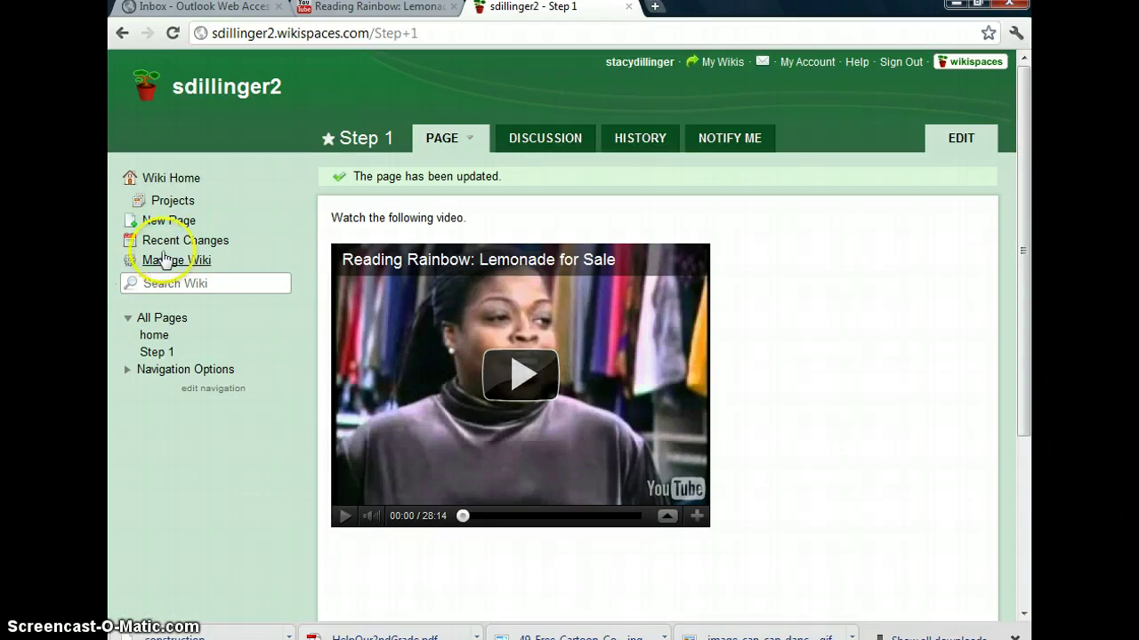
Create a page named Step 2 from the name suggestions and begin writing its body text
{"action": "left_click", "coordinate": [169, 222]}
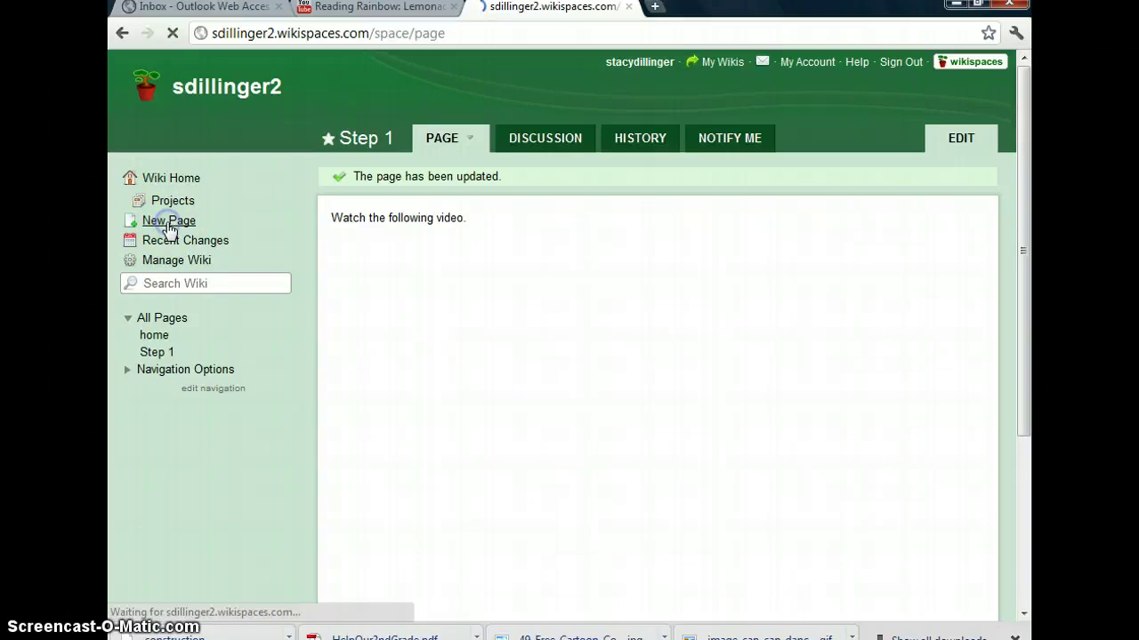
{"action": "type", "text": "S"}
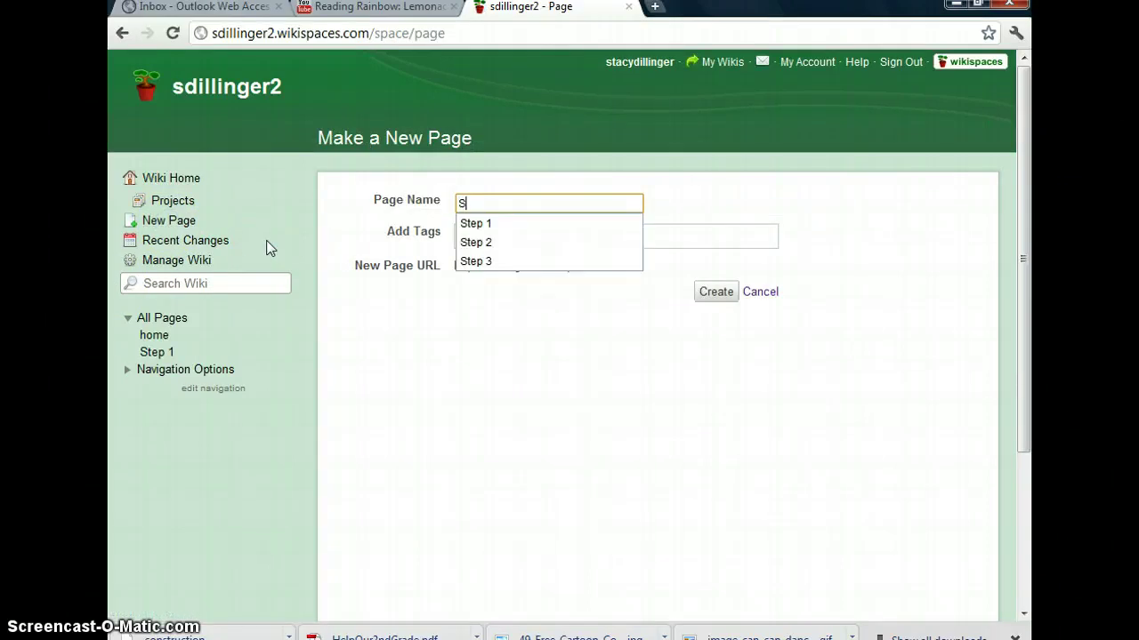
{"action": "type", "text": "tep"}
{"action": "key", "text": "Down"}
{"action": "key", "text": "Down"}
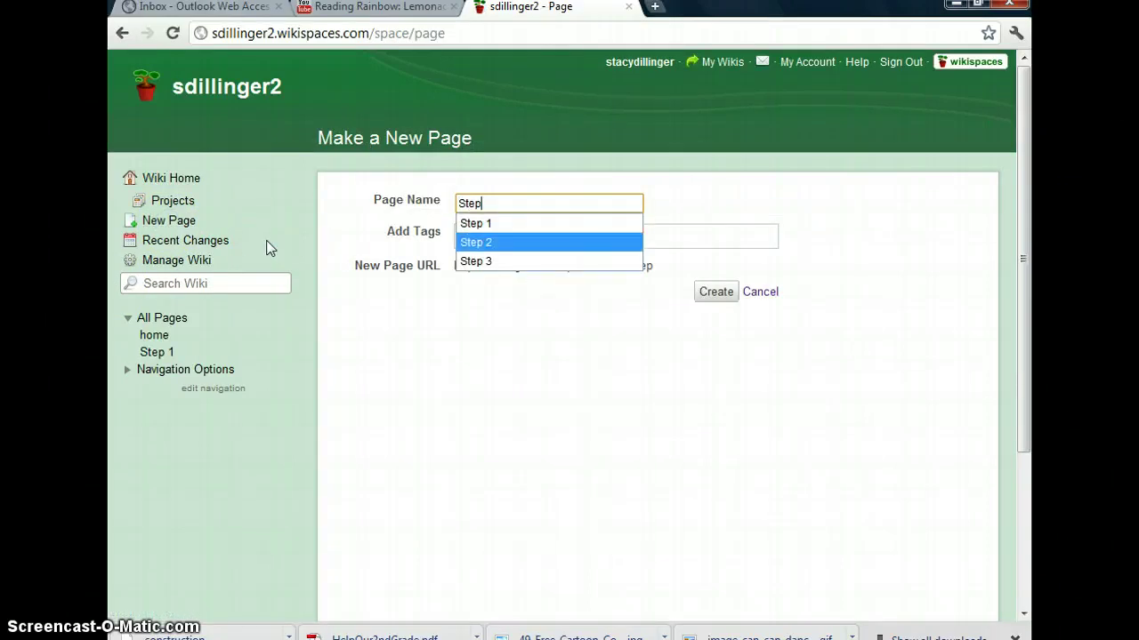
{"action": "key", "text": "Return"}
{"action": "left_click", "coordinate": [725, 295]}
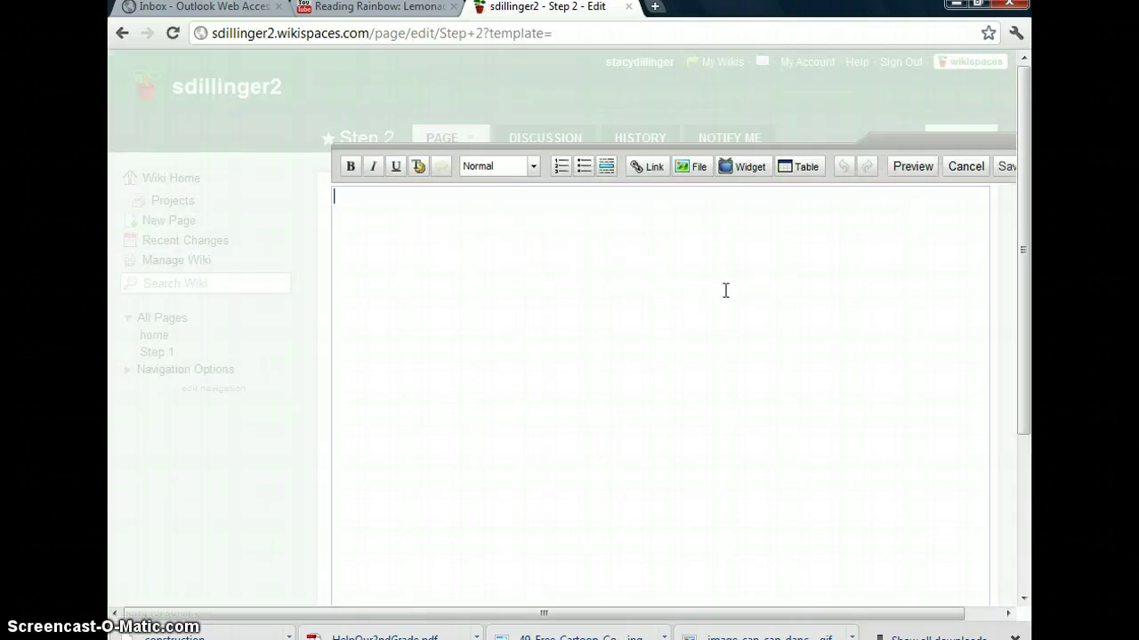
{"action": "left_click", "coordinate": [725, 278]}
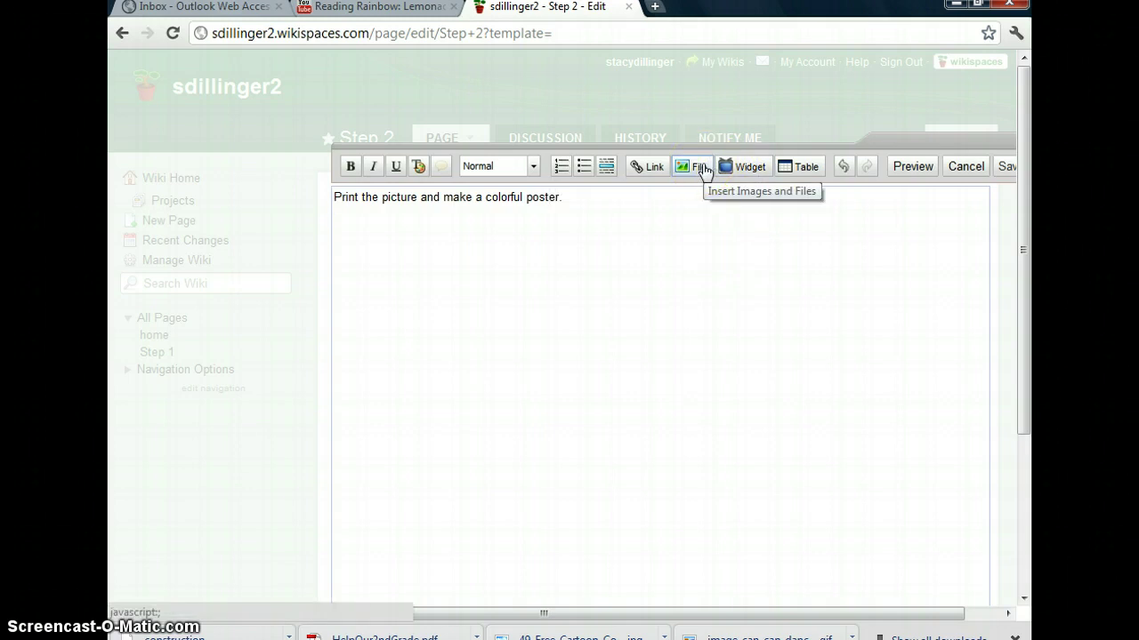
Upload HelpOur2ndGrade.pdf from the computer and insert it into the Step 2 page
{"action": "left_click", "coordinate": [702, 167]}
{"action": "left_click", "coordinate": [515, 207]}
{"action": "left_click", "coordinate": [703, 193]}
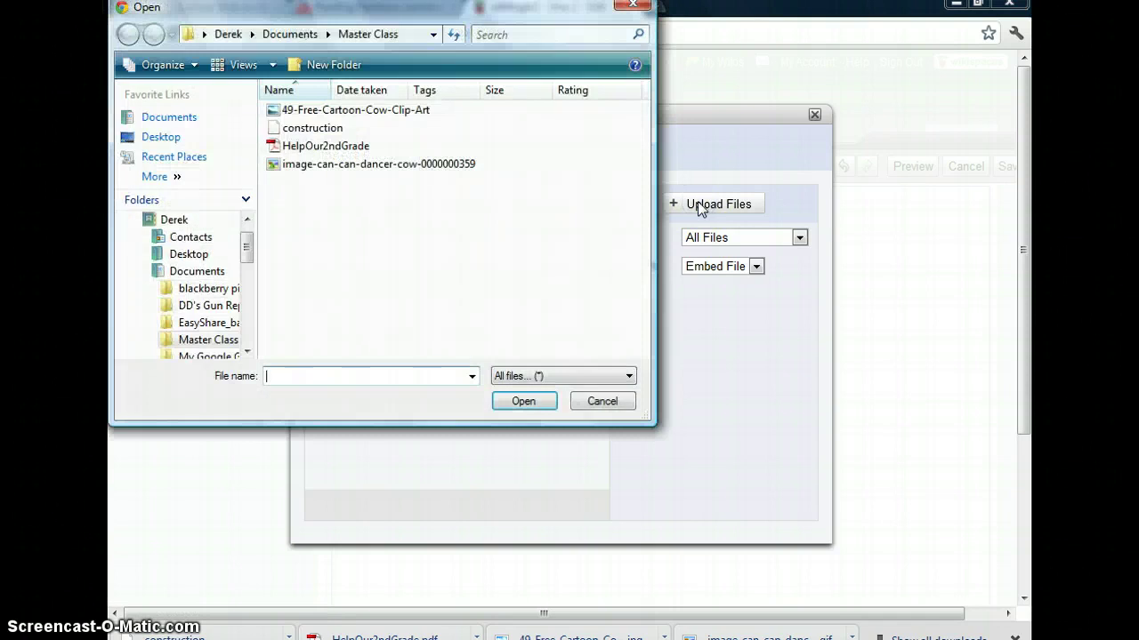
{"action": "left_click", "coordinate": [311, 148]}
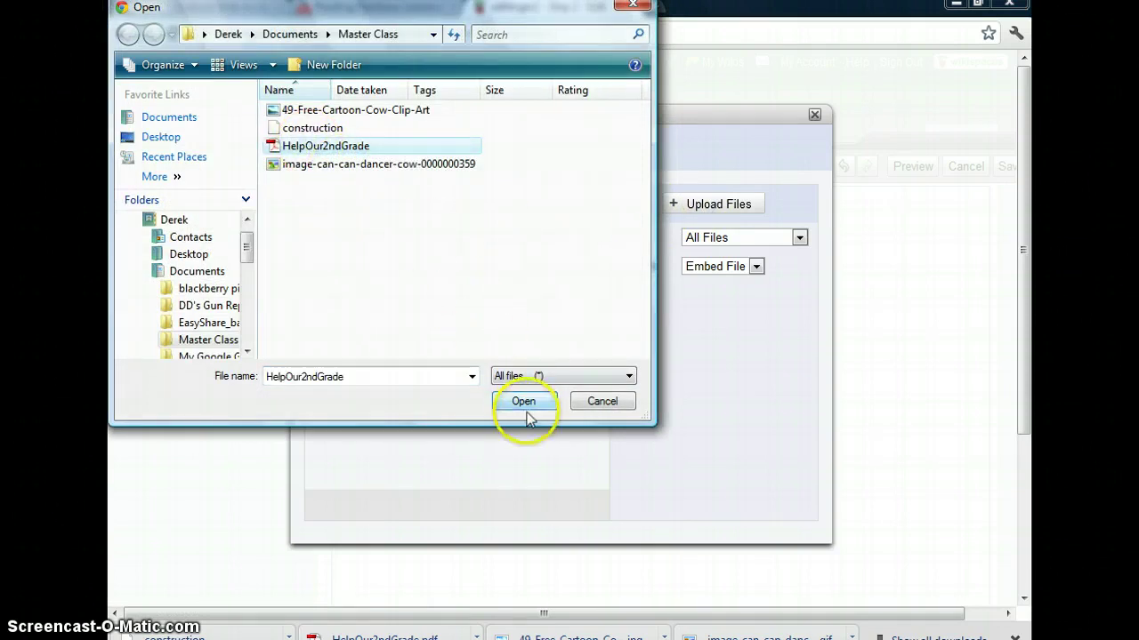
{"action": "left_click", "coordinate": [525, 405]}
{"action": "left_click", "coordinate": [456, 334]}
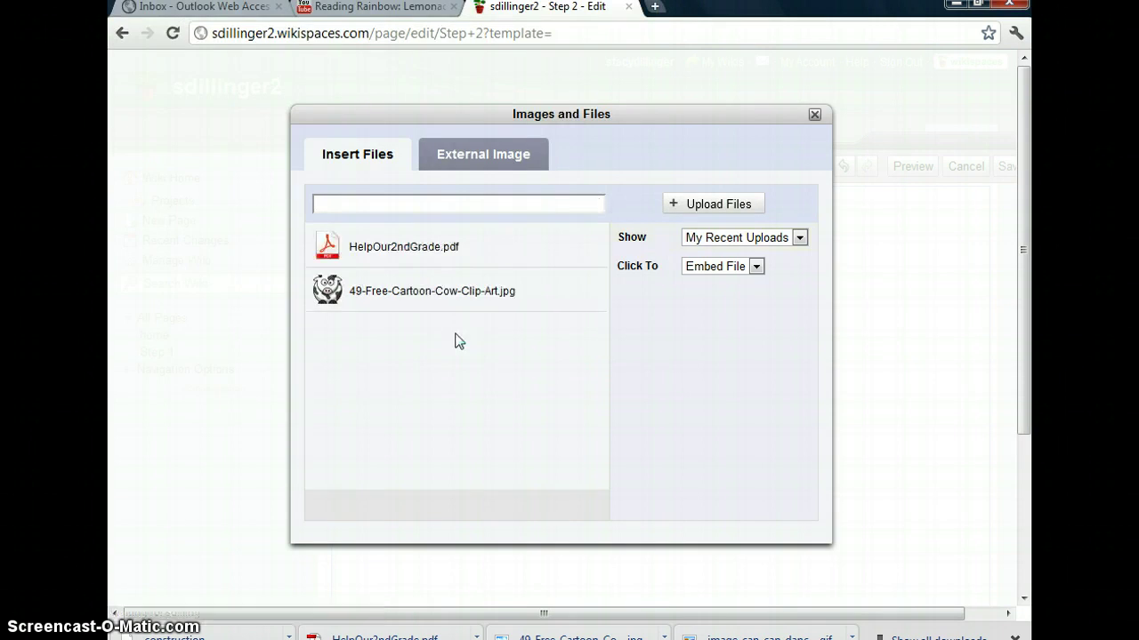
{"action": "left_click", "coordinate": [374, 242]}
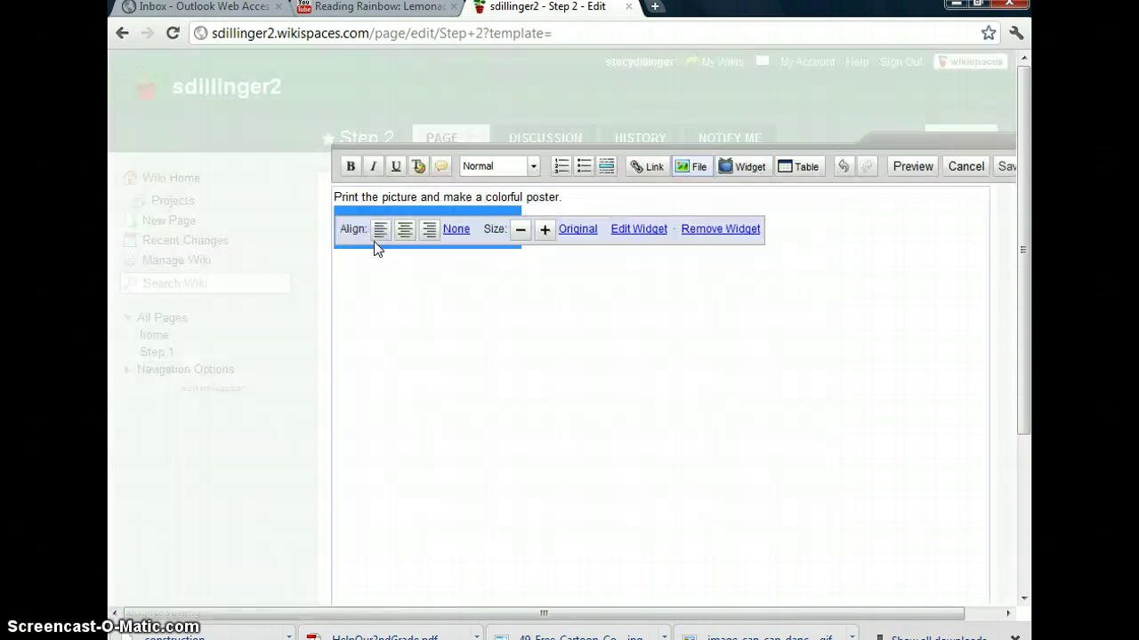
Check the inserted PDF placeholder, then view the PDF and return to the saved Step 2 page
{"action": "left_click", "coordinate": [572, 293]}
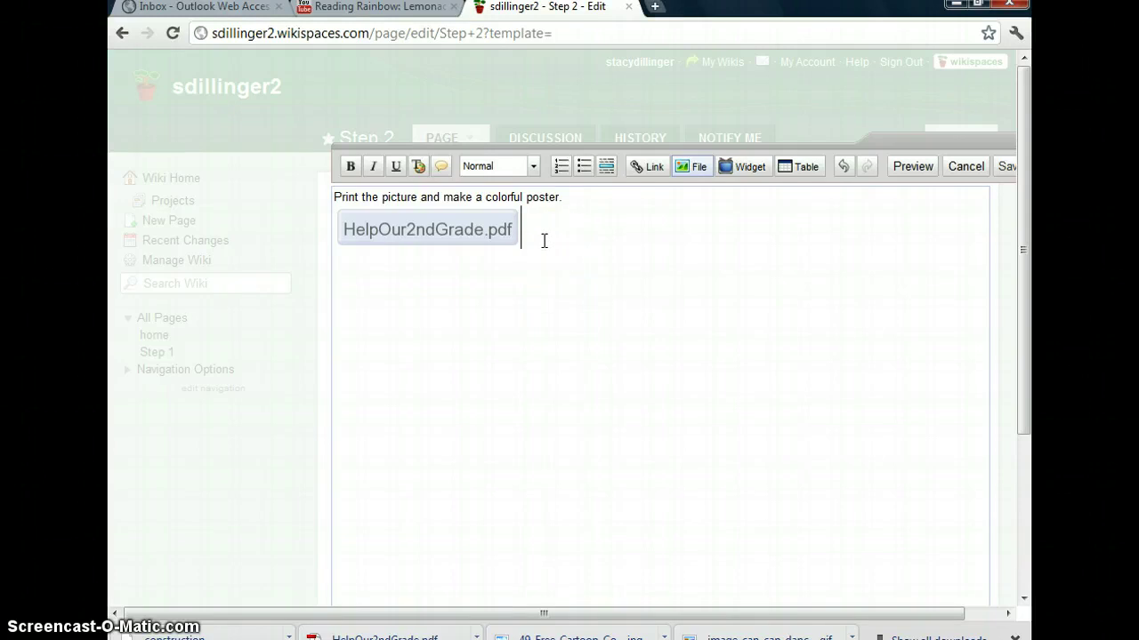
{"action": "left_click", "coordinate": [418, 233]}
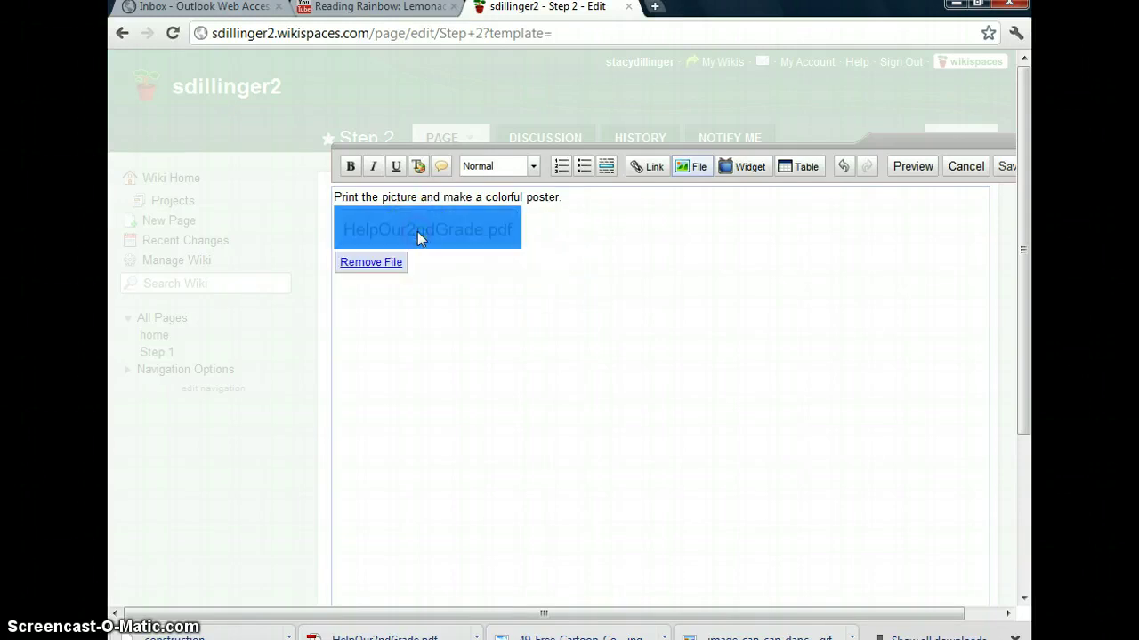
{"action": "left_click", "coordinate": [564, 308]}
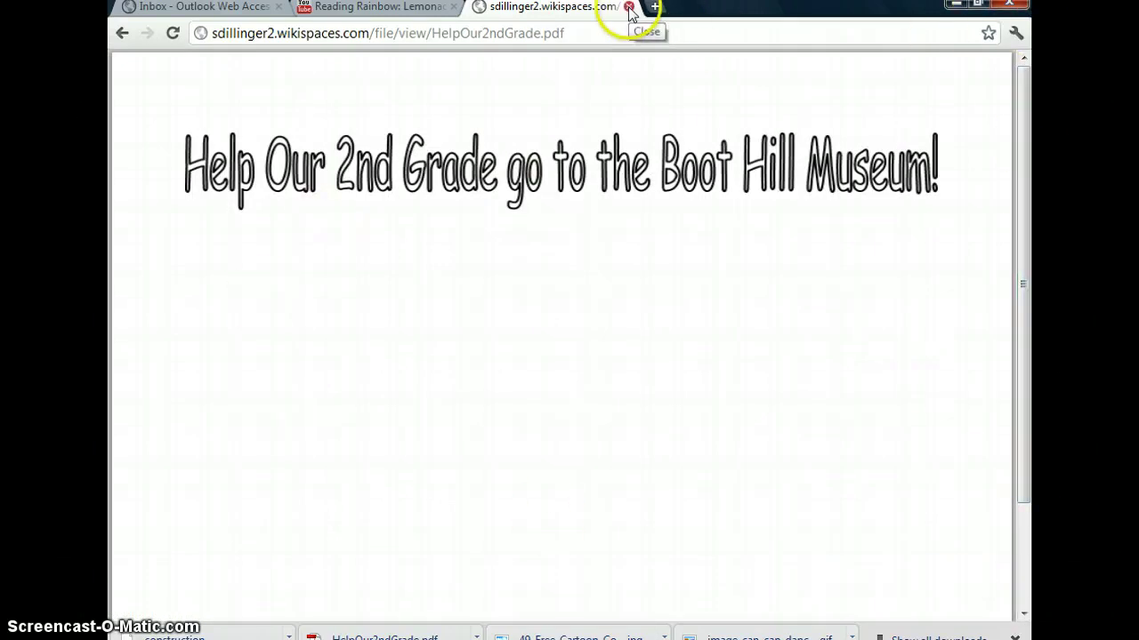
{"action": "left_click", "coordinate": [123, 33]}
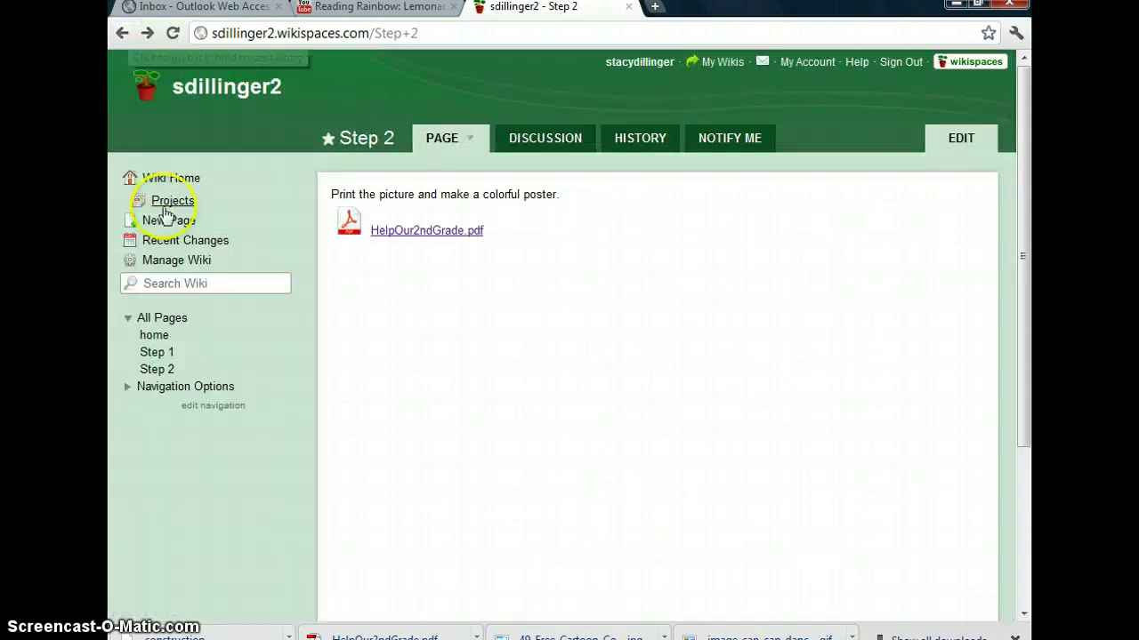
Create a new page named Step 3 by picking it from the page-name suggestions
{"action": "left_click", "coordinate": [170, 224]}
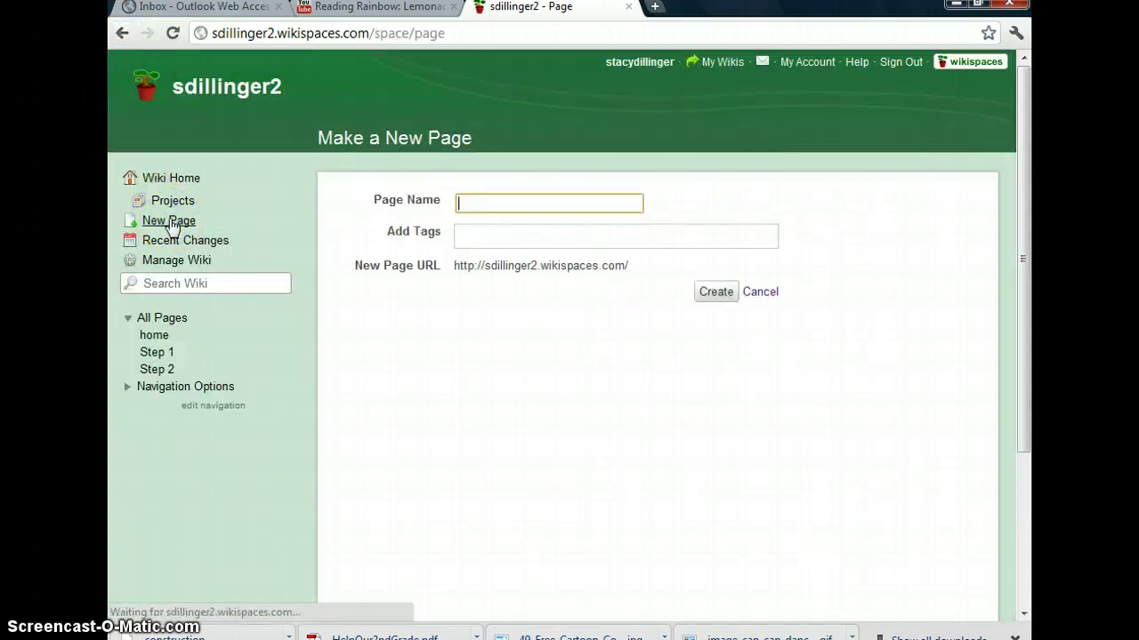
{"action": "type", "text": "Ste"}
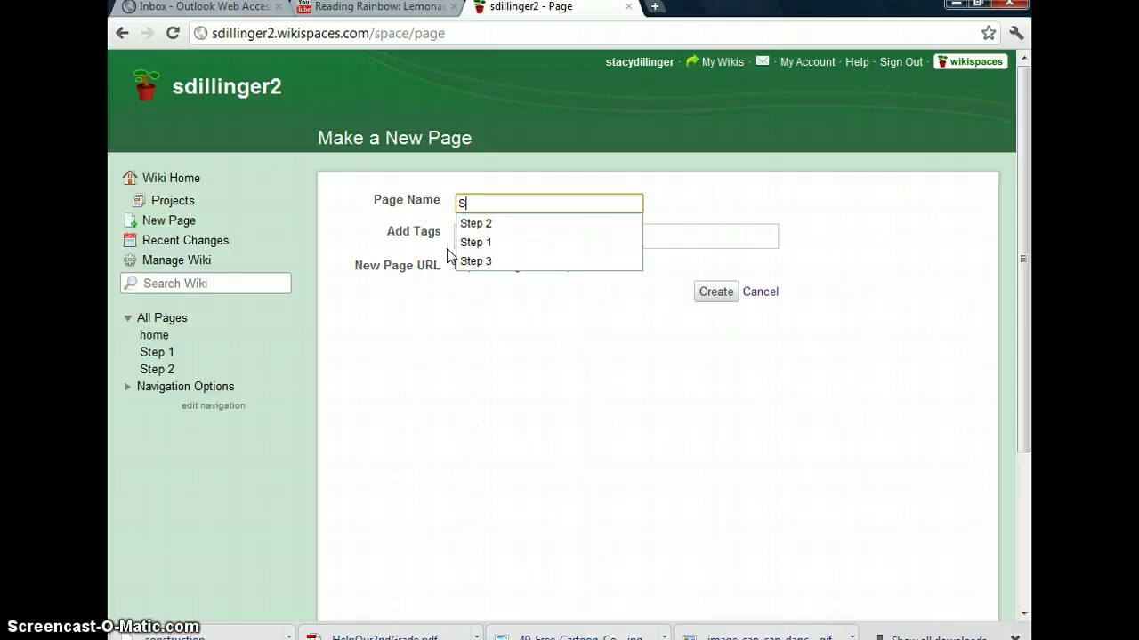
{"action": "key", "text": "Down"}
{"action": "key", "text": "Down"}
{"action": "key", "text": "Down"}
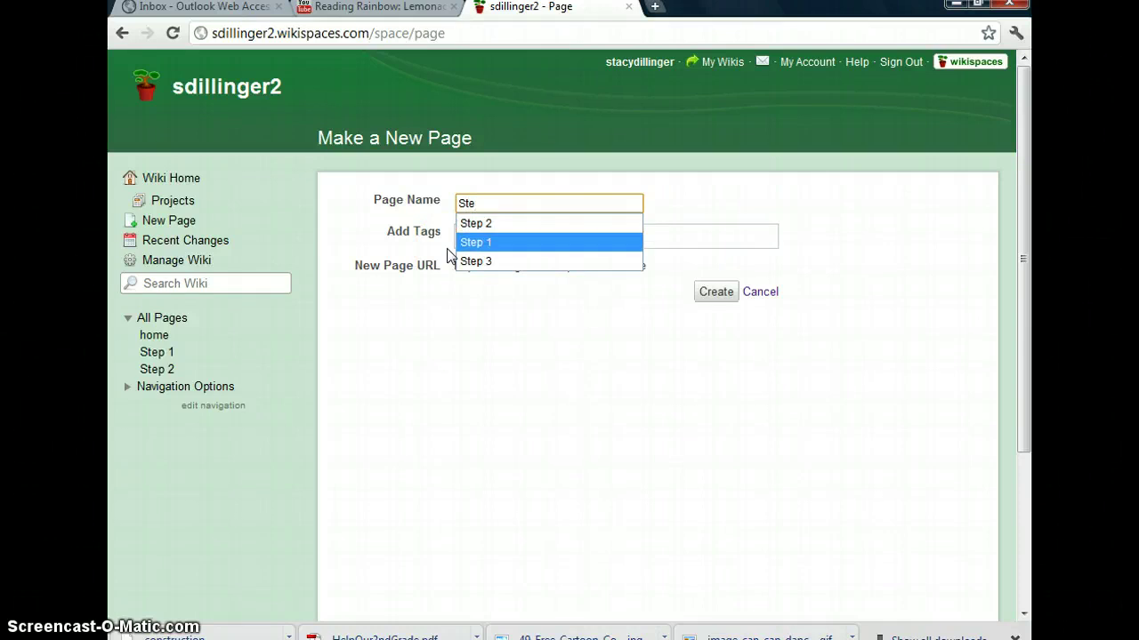
{"action": "key", "text": "Return"}
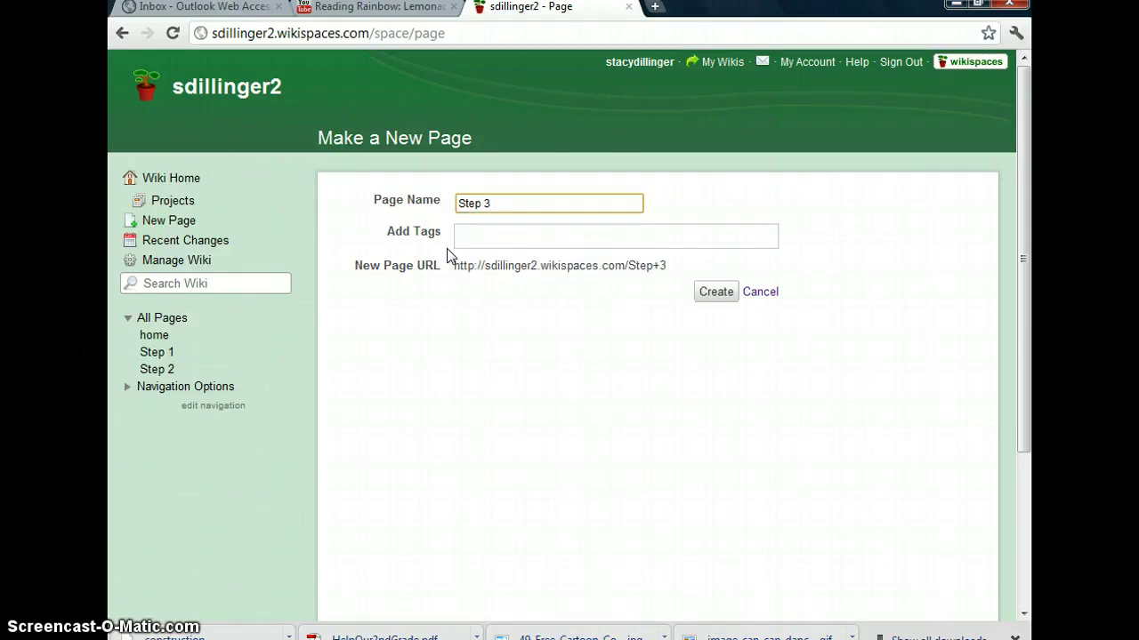
{"action": "left_click", "coordinate": [716, 294]}
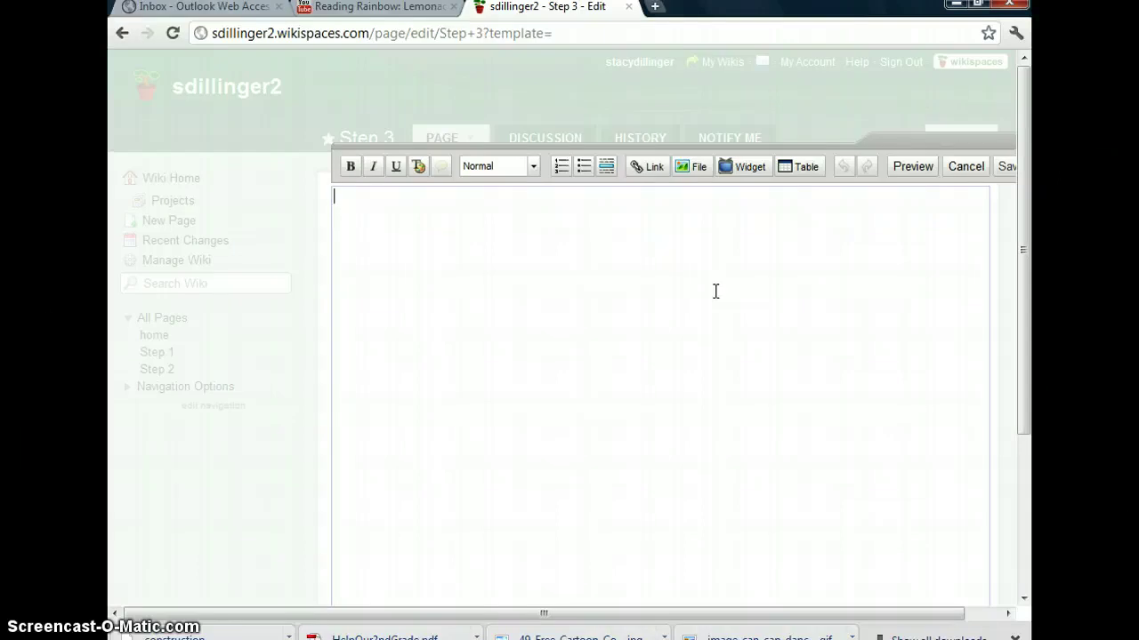
Write the Step 3 instructions, ending with 'Please end your post by typing your name.'
{"action": "type", "text": "Click on the words id"}
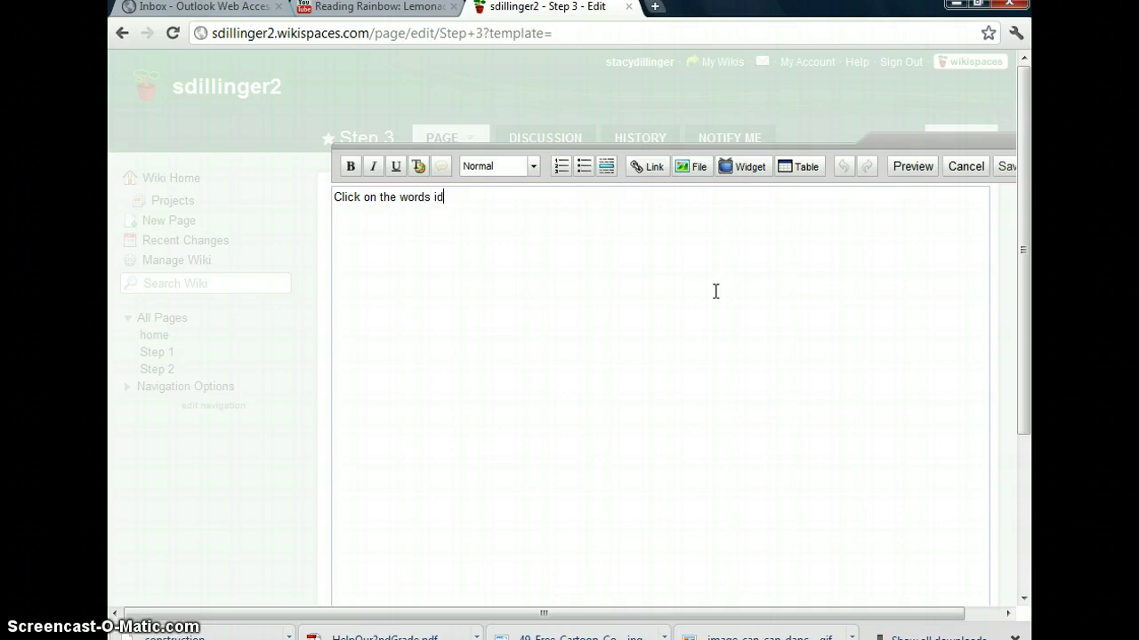
{"action": "type", "text": "eas and s"}
{"action": "type", "text": "hare"}
{"action": "key", "text": "BackSpace"}
{"action": "key", "text": "BackSpace"}
{"action": "key", "text": "BackSpace"}
{"action": "type", "text": "read the question"}
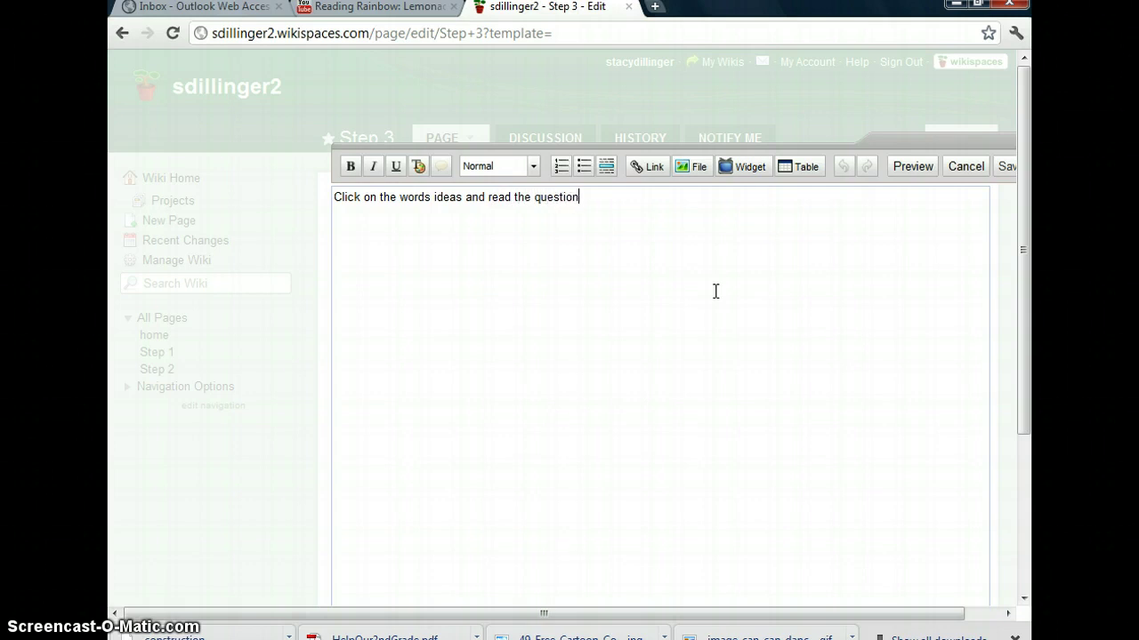
{"action": "type", "text": " and answer it.  Also wh"}
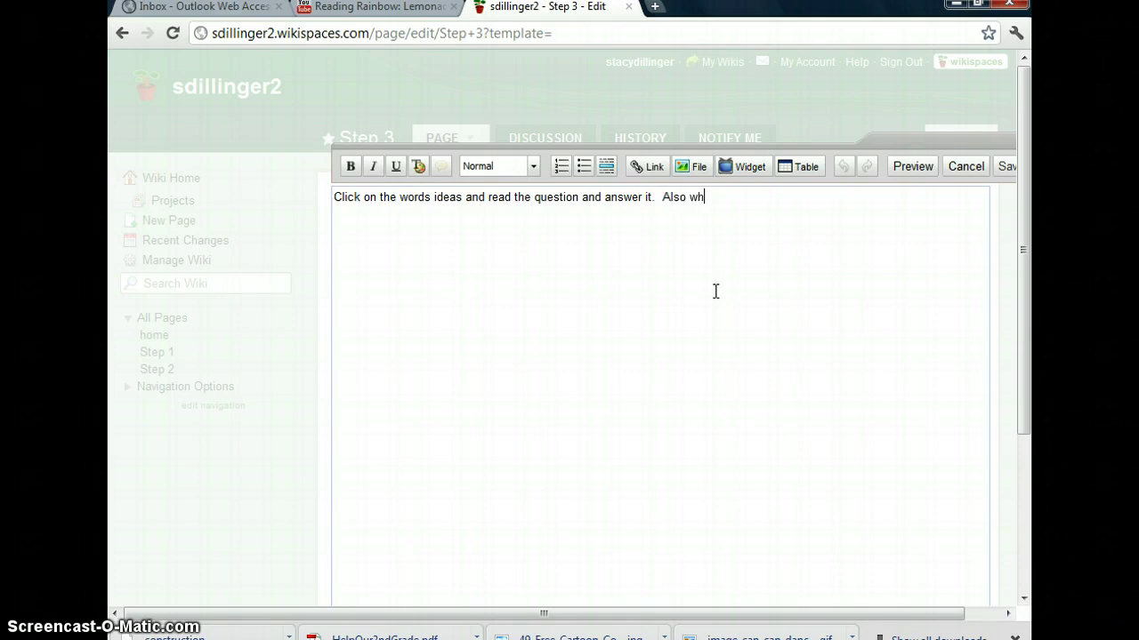
{"action": "type", "text": "at tdo you think of you"}
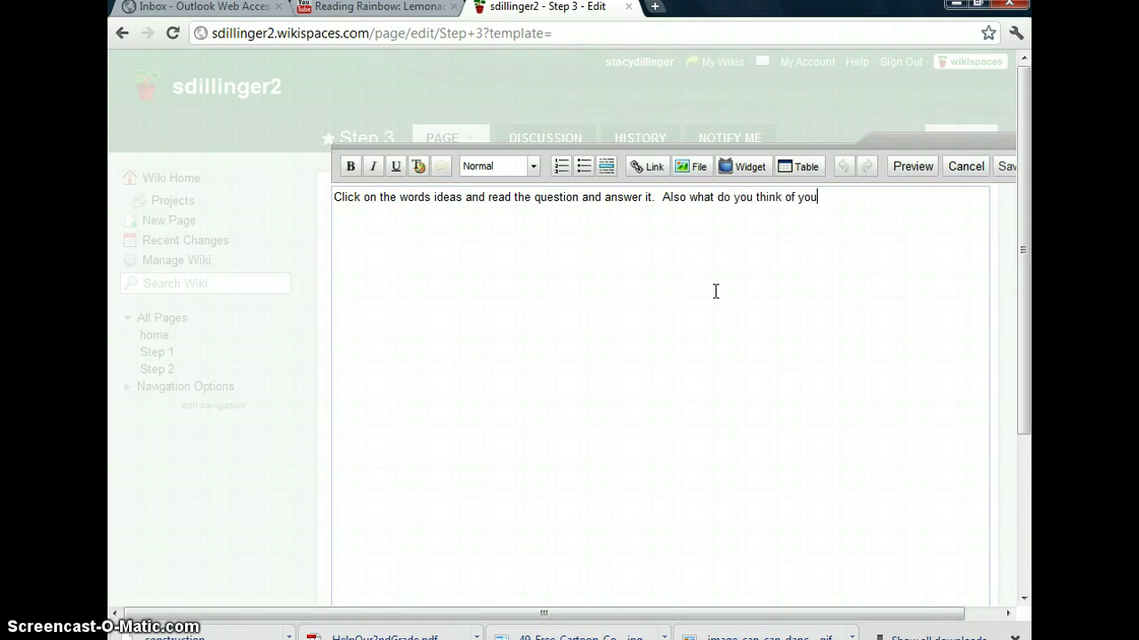
{"action": "type", "text": "r classmates ideas"}
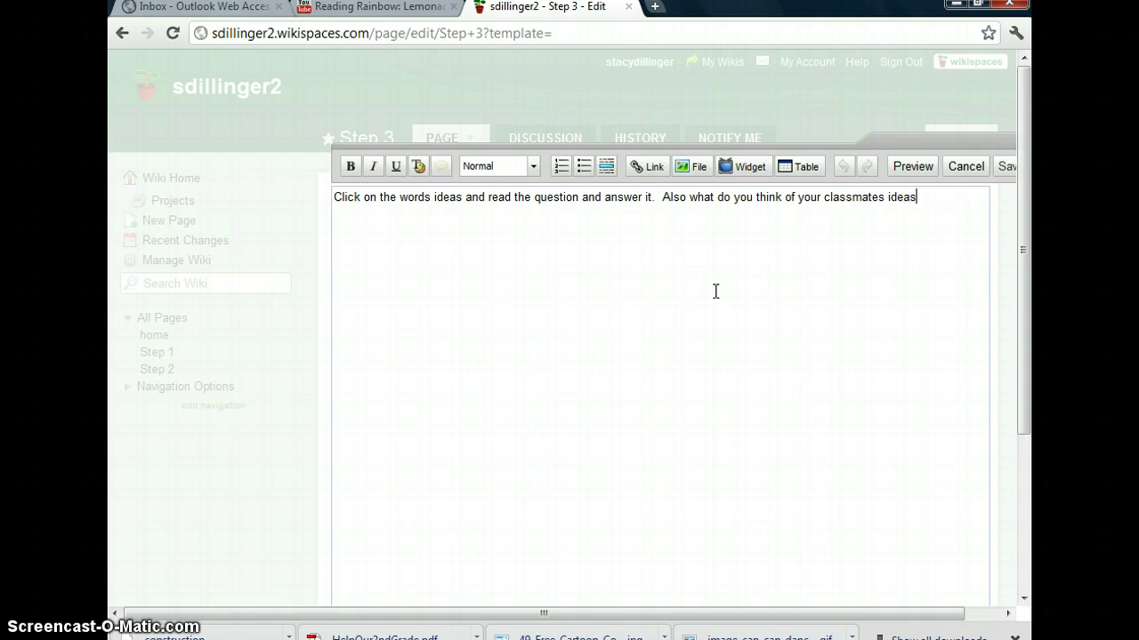
{"action": "type", "text": ".  Please end your post b"}
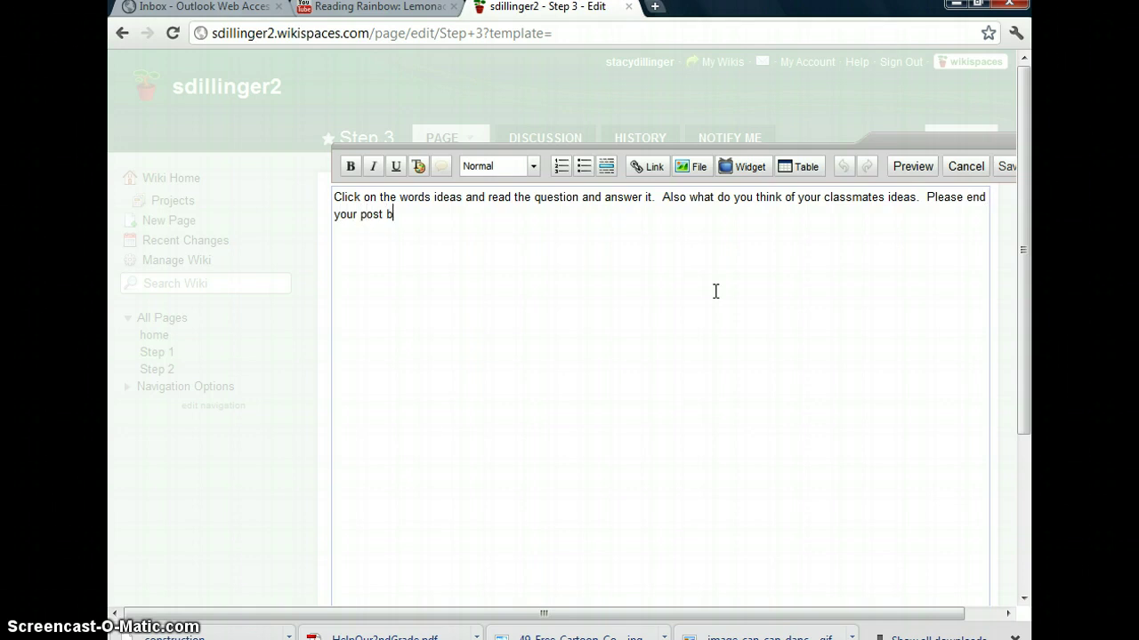
{"action": "type", "text": "y typing your name."}
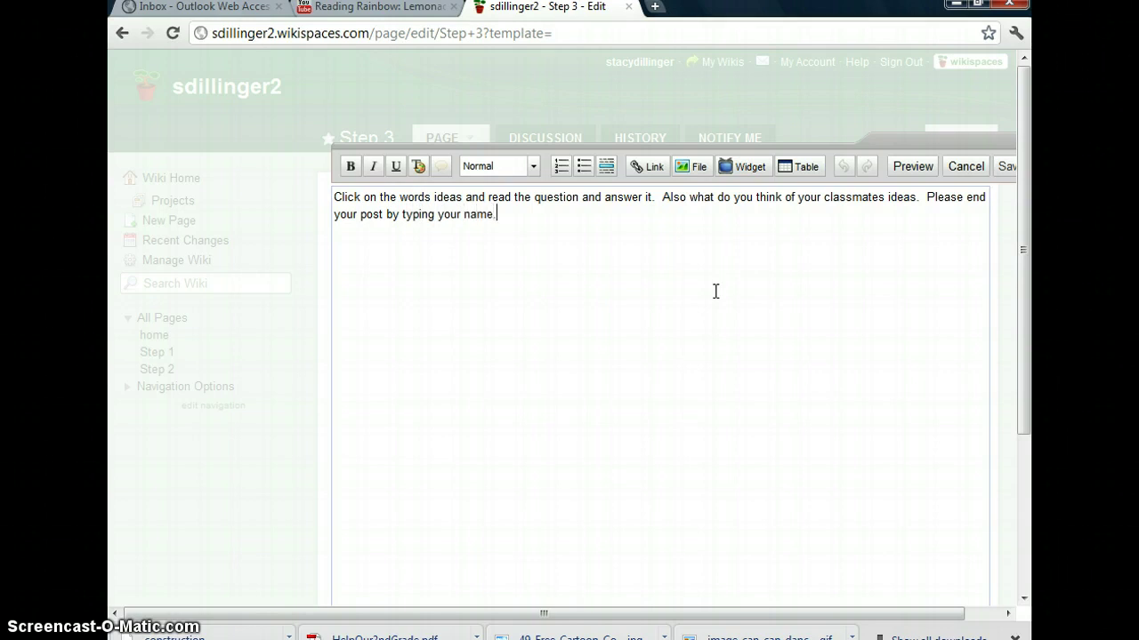
{"action": "key", "text": "Return"}
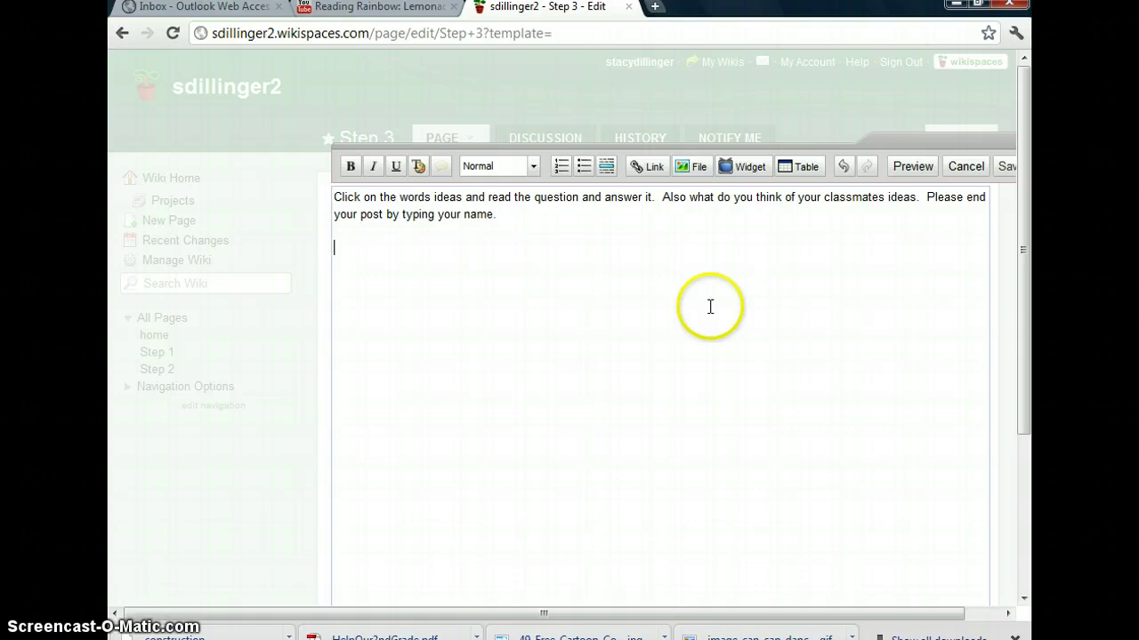
Embed a discussion area showing 50 comments and save the Step 3 page
{"action": "left_click", "coordinate": [745, 166]}
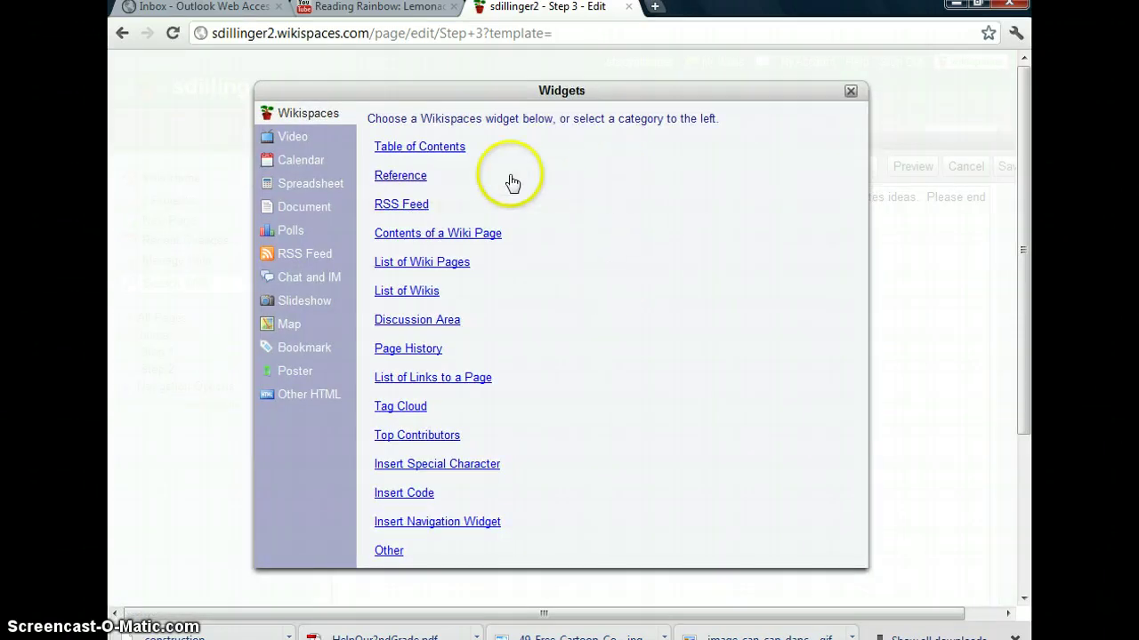
{"action": "left_click", "coordinate": [404, 320]}
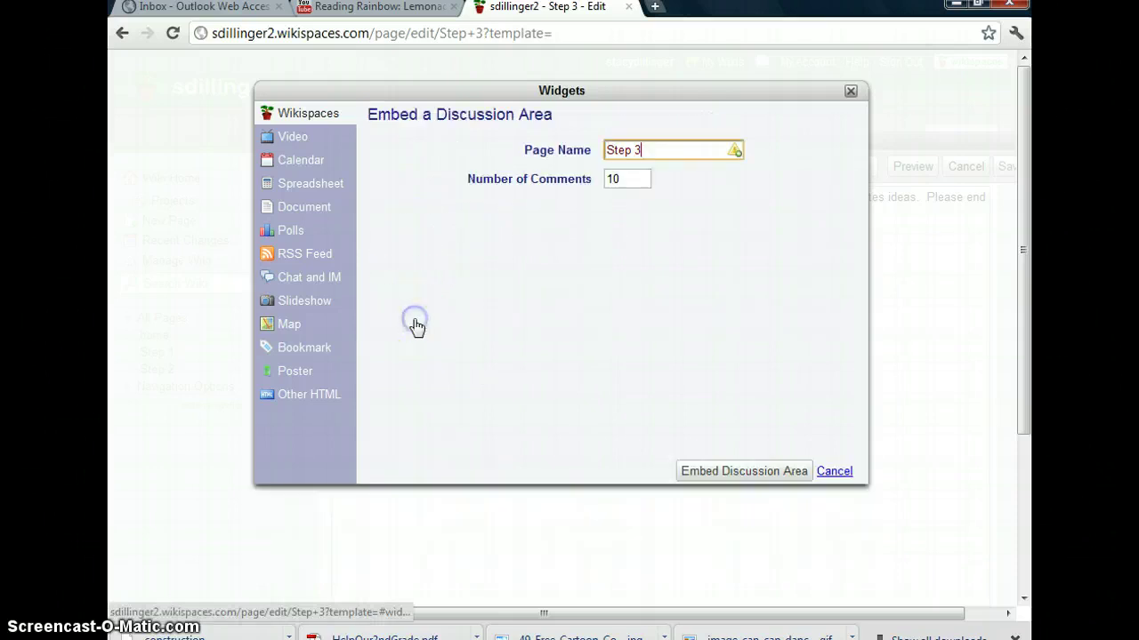
{"action": "double_click", "coordinate": [628, 178]}
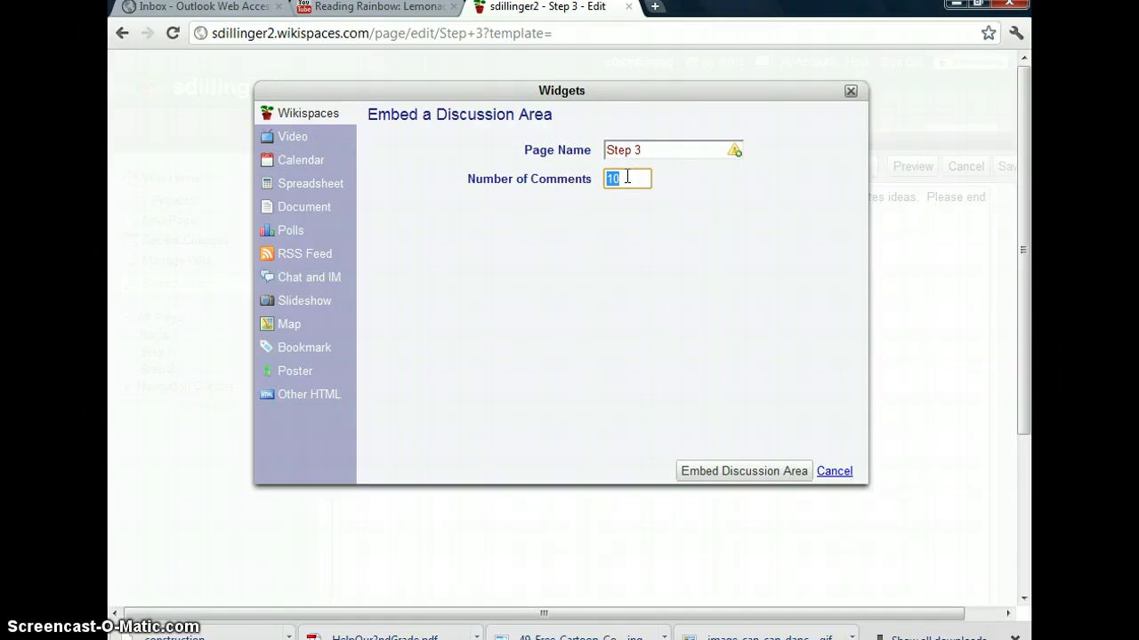
{"action": "type", "text": "50"}
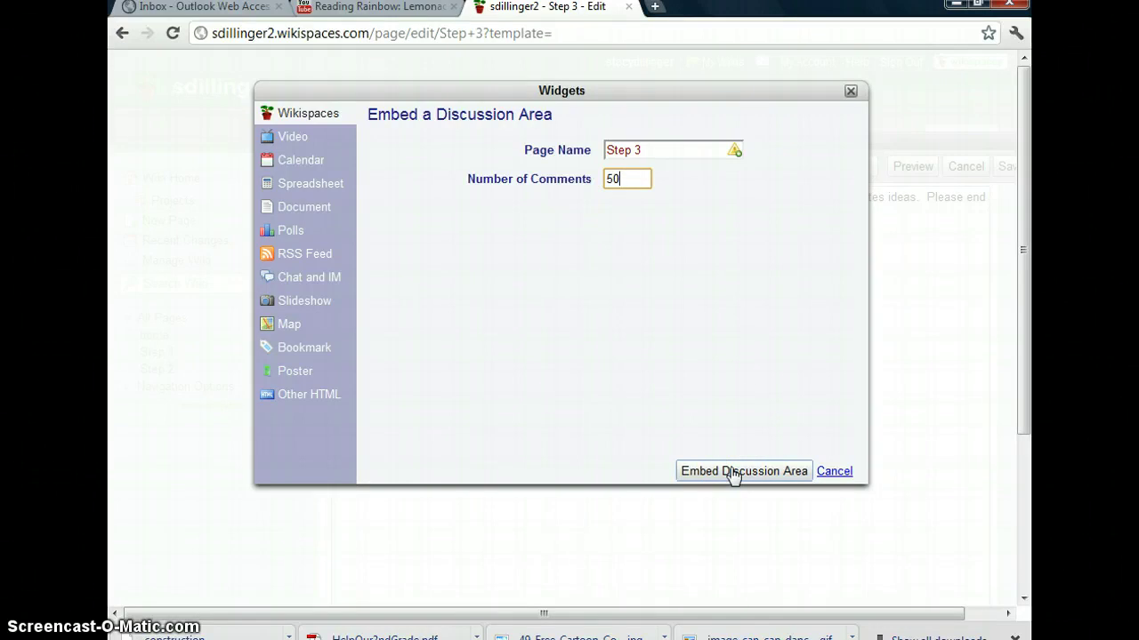
{"action": "left_click", "coordinate": [732, 472]}
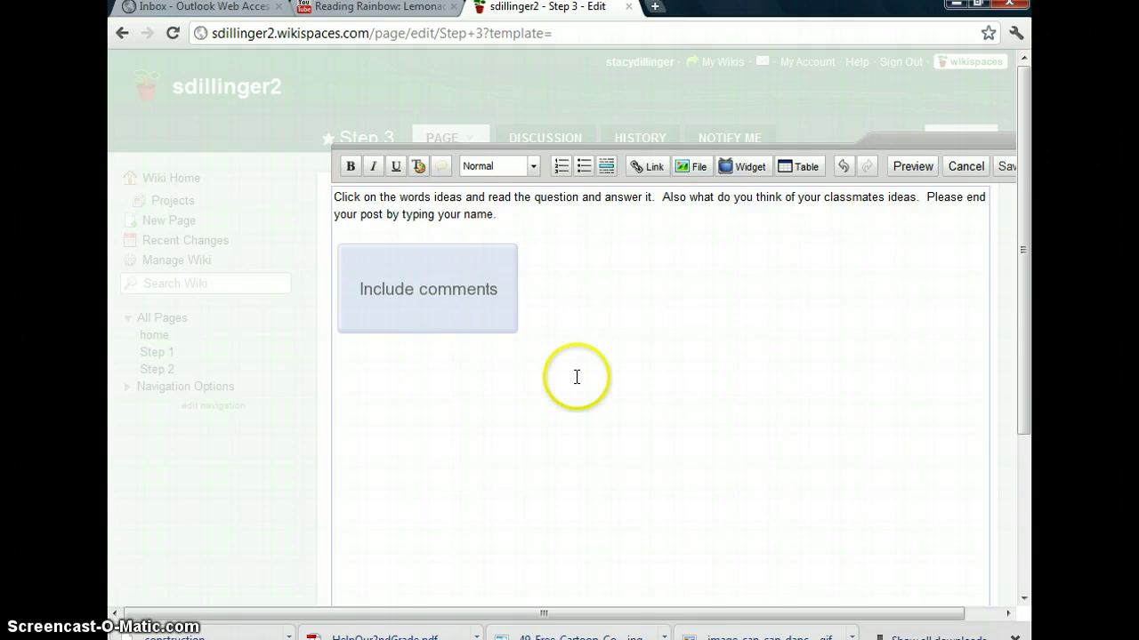
{"action": "left_click", "coordinate": [1005, 169]}
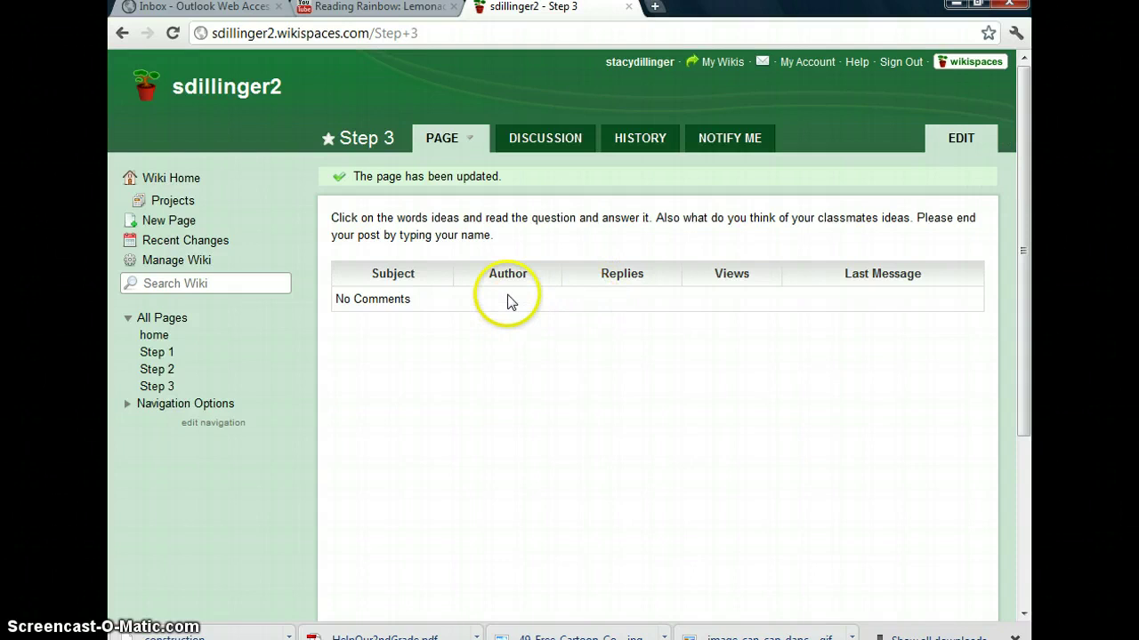
Start a new Step 3 discussion post with the subject 'Ideas'
{"action": "left_click", "coordinate": [530, 140]}
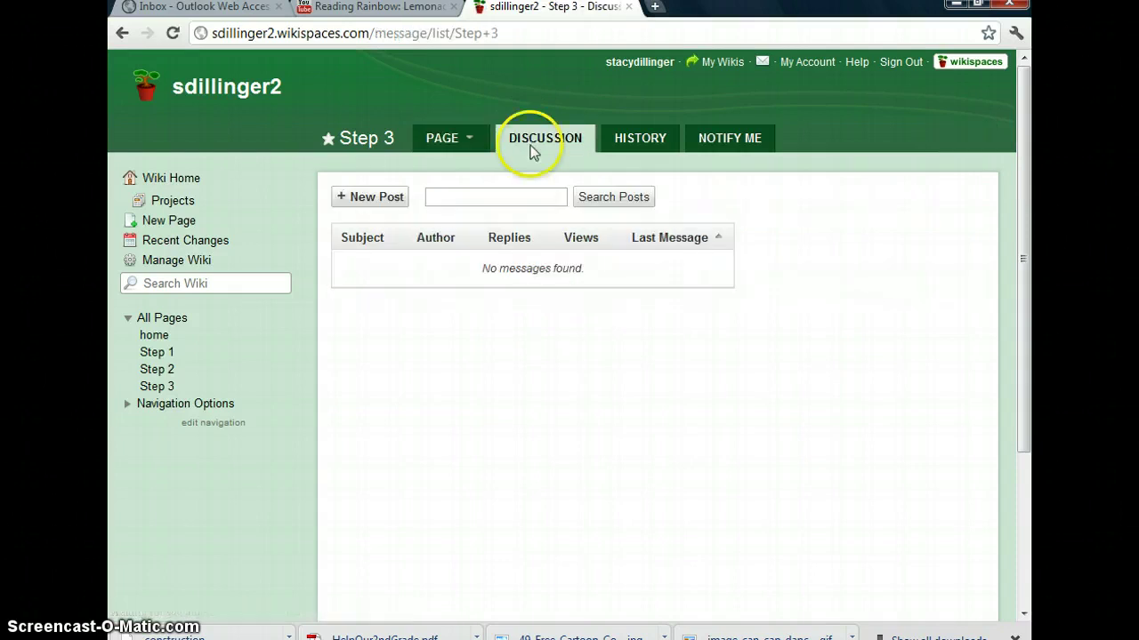
{"action": "left_click", "coordinate": [381, 194]}
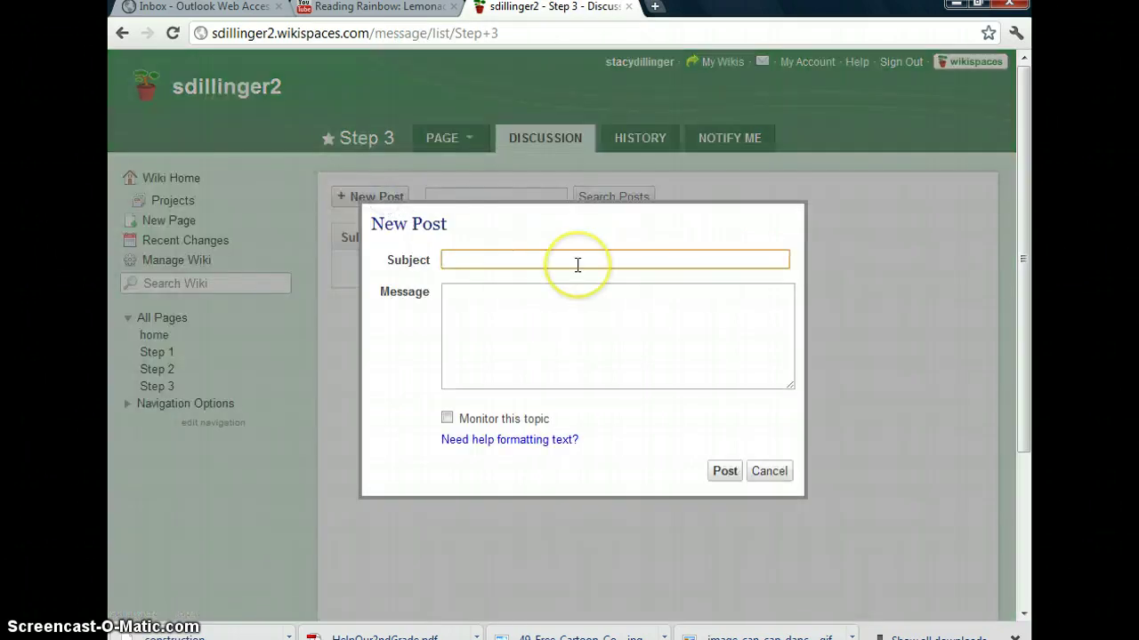
{"action": "type", "text": "Ideas"}
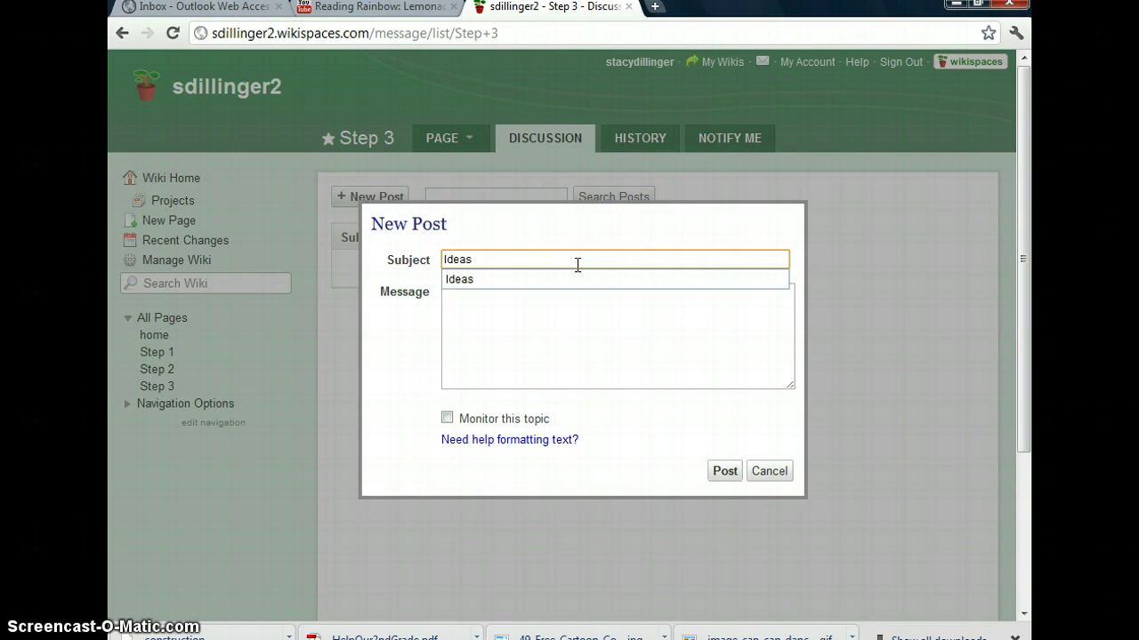
{"action": "key", "text": "Down"}
{"action": "key", "text": "Return"}
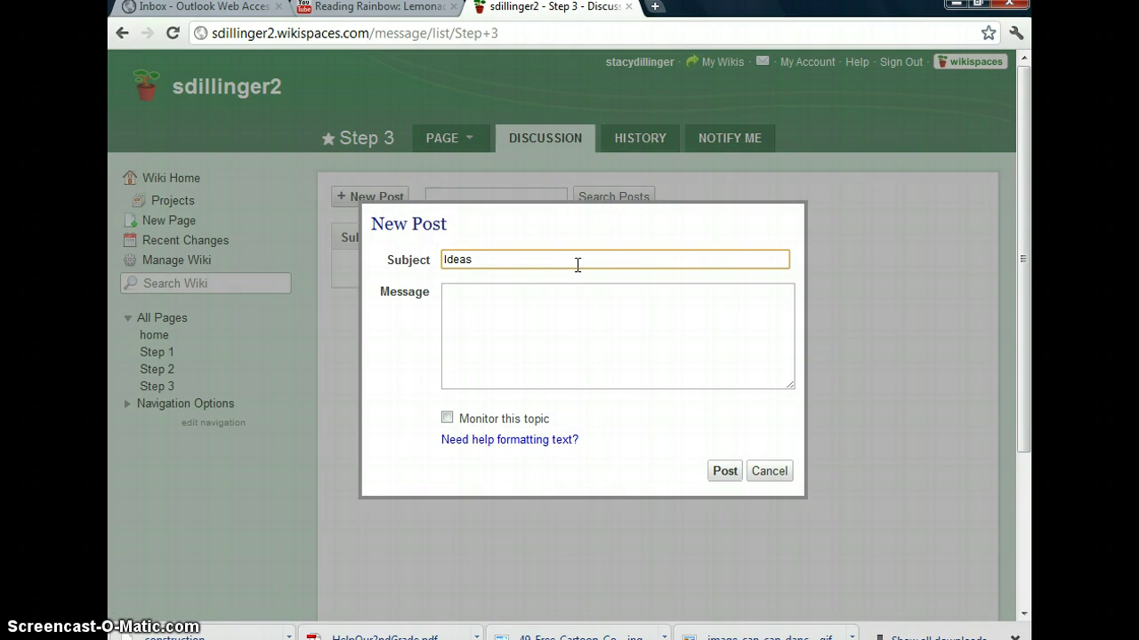
{"action": "key", "text": "Tab"}
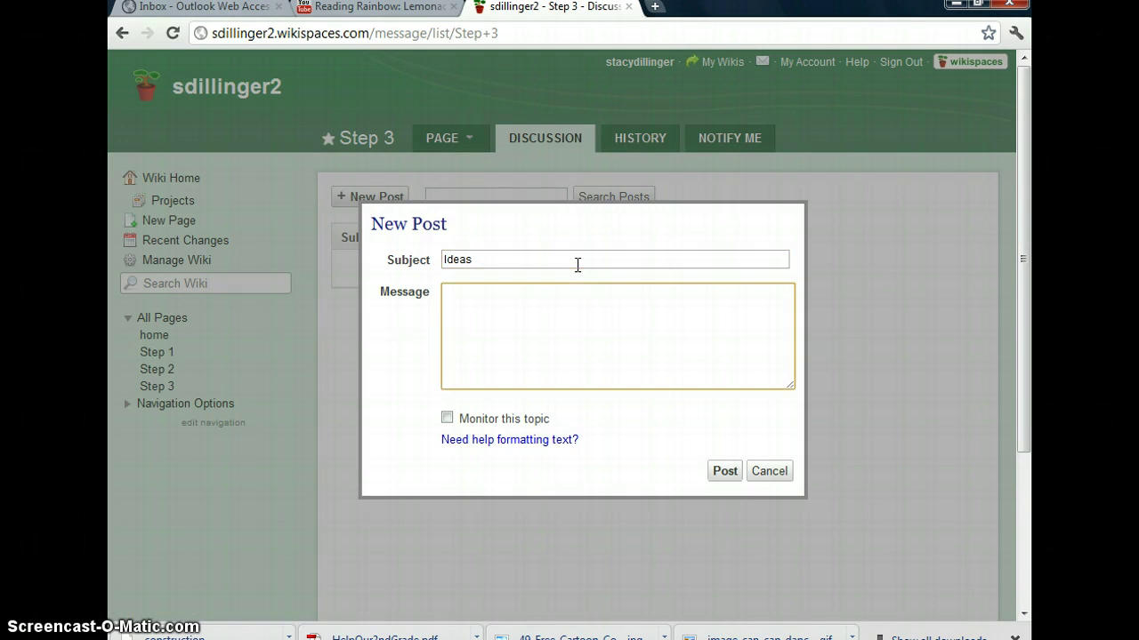
Write 'How should we raise money? Why is this a good idea?' plus a classmates-response line, and post it
{"action": "type", "text": "How should we raise money"}
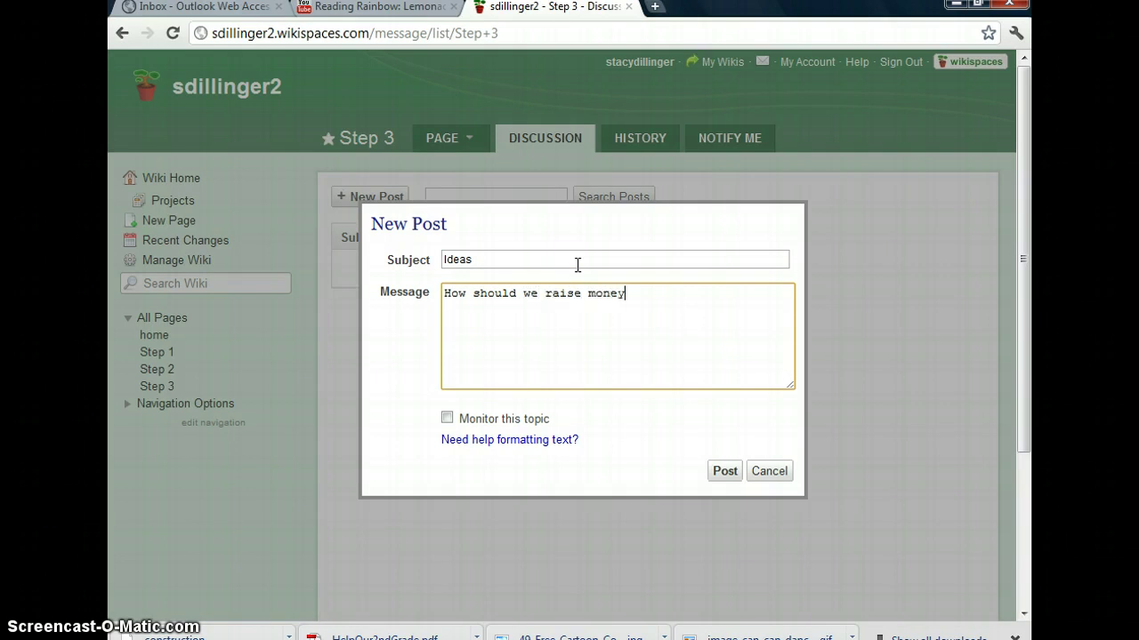
{"action": "type", "text": "?"}
{"action": "key", "text": "Return"}
{"action": "type", "text": "Why is this a good idea"}
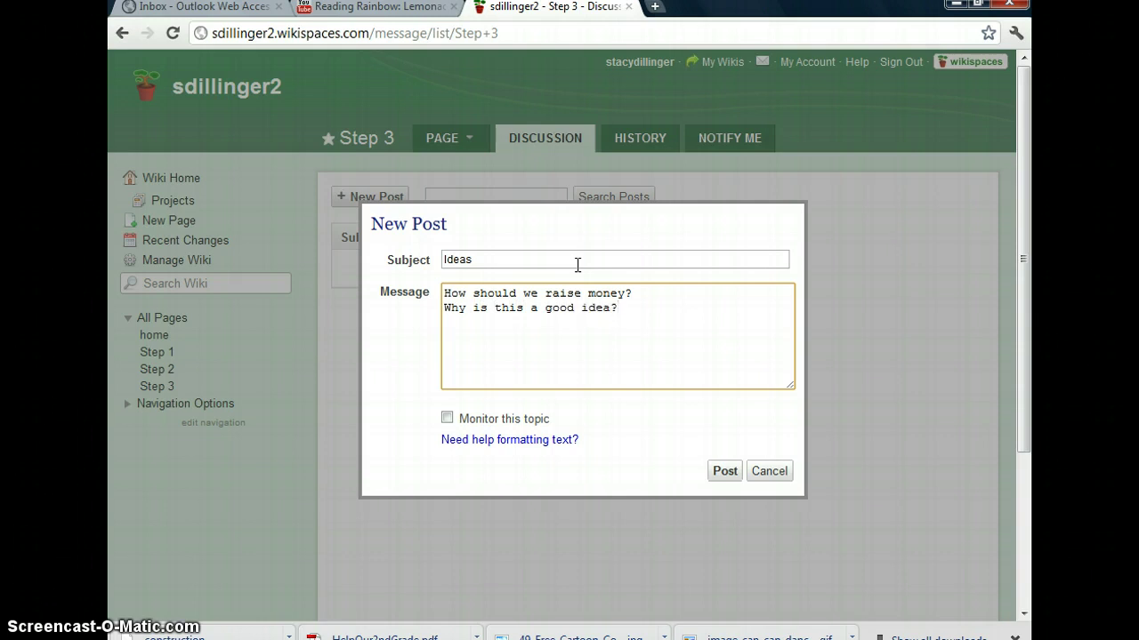
{"action": "type", "text": "?"}
{"action": "key", "text": "Return"}
{"action": "type", "text": "Re"}
{"action": "type", "text": "spons"}
{"action": "type", "text": "d to thei"}
{"action": "type", "text": "r"}
{"action": "key", "text": "BackSpace"}
{"action": "key", "text": "BackSpace"}
{"action": "key", "text": "BackSpace"}
{"action": "key", "text": "BackSpace"}
{"action": "key", "text": "BackSpace"}
{"action": "type", "text": "your class"}
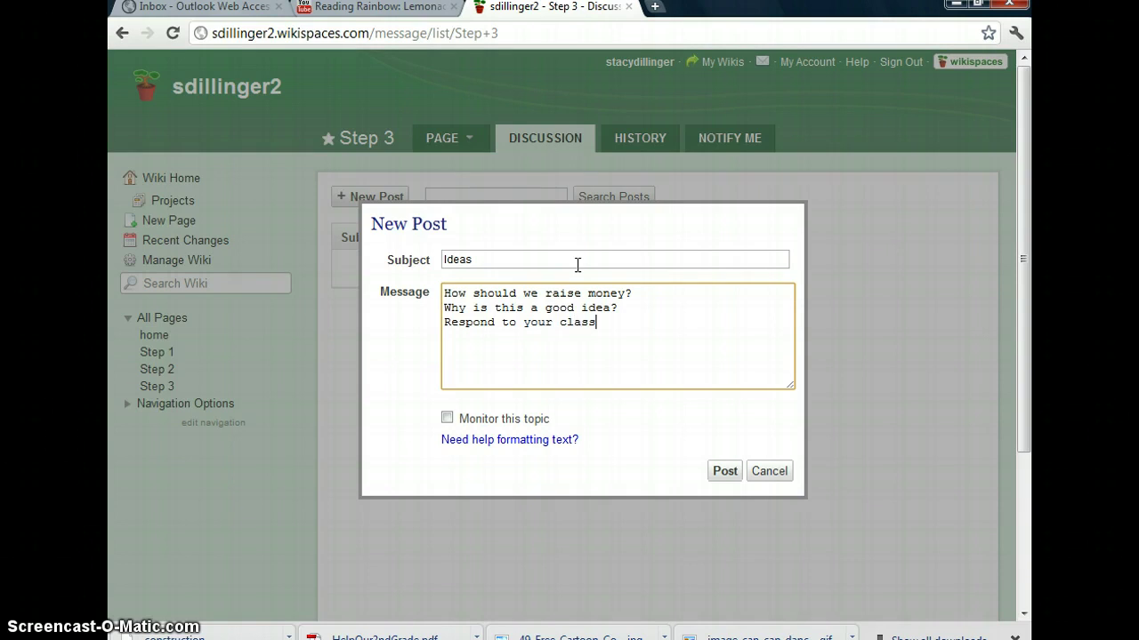
{"action": "type", "text": "mates ideas."}
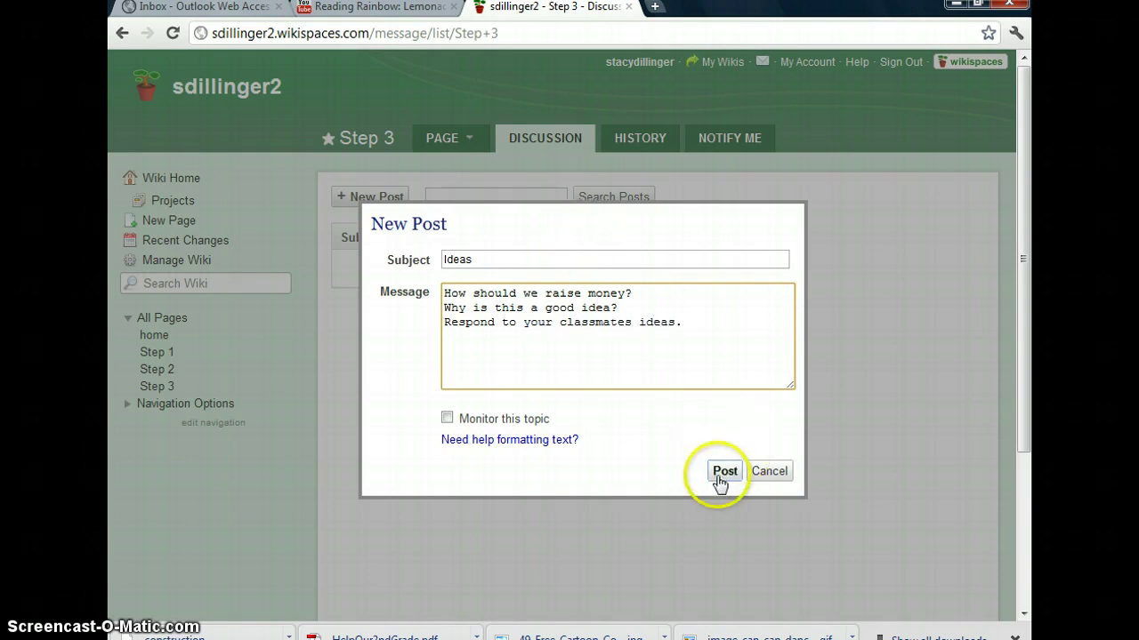
{"action": "left_click", "coordinate": [720, 477]}
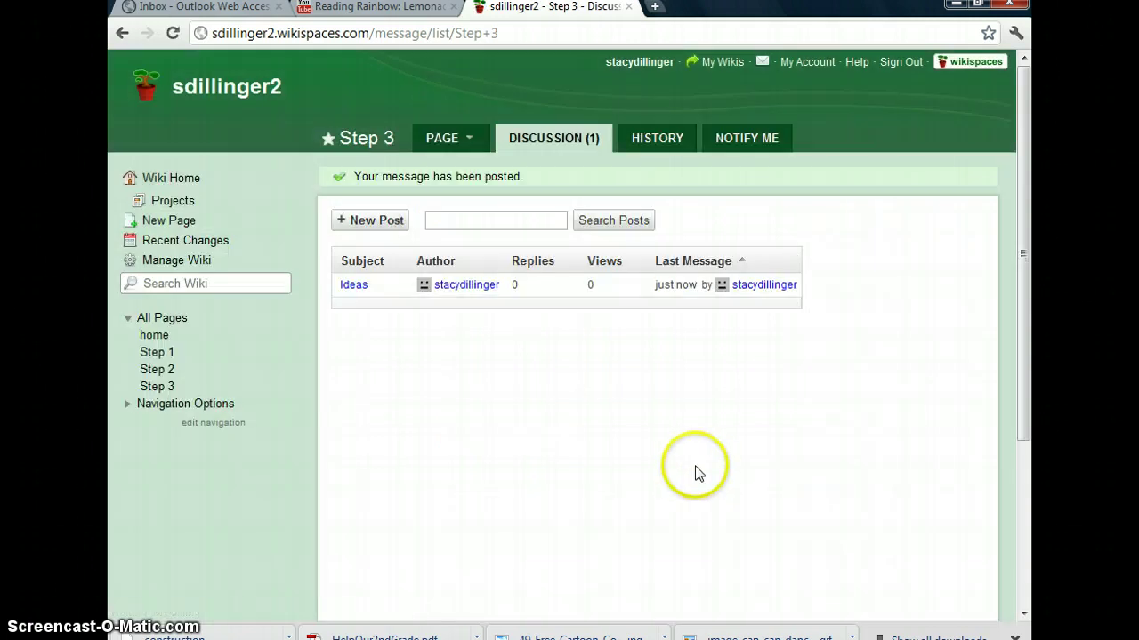
View the Ideas topic on Step 3, then cancel the started reply to return to the topic list
{"action": "left_click", "coordinate": [160, 390]}
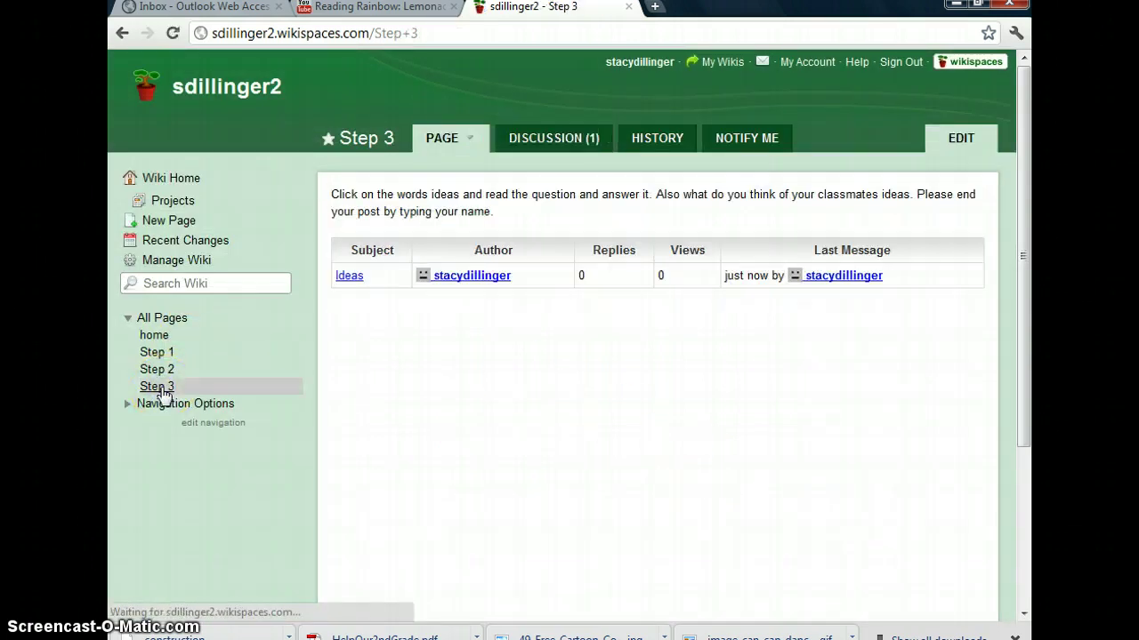
{"action": "left_click", "coordinate": [349, 278]}
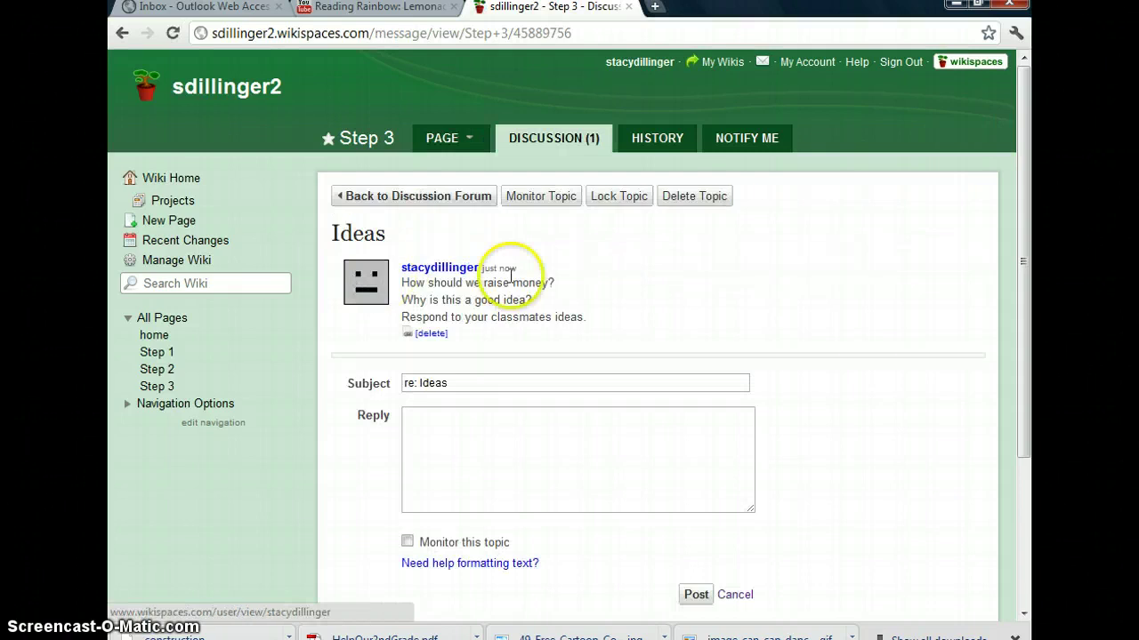
{"action": "left_click", "coordinate": [453, 424]}
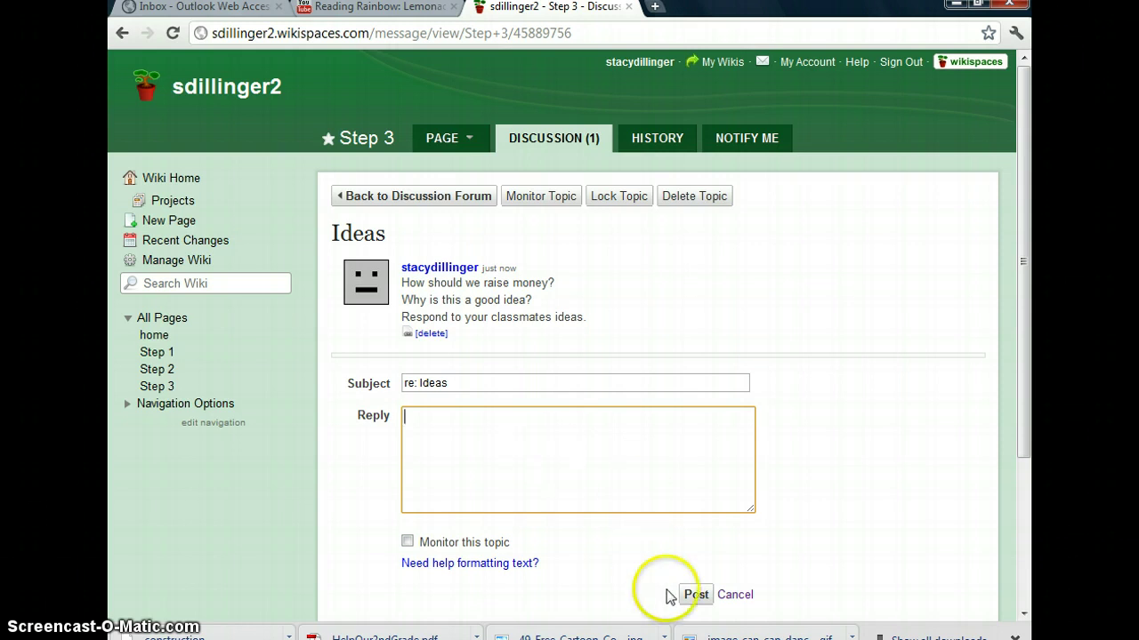
{"action": "left_click", "coordinate": [732, 595]}
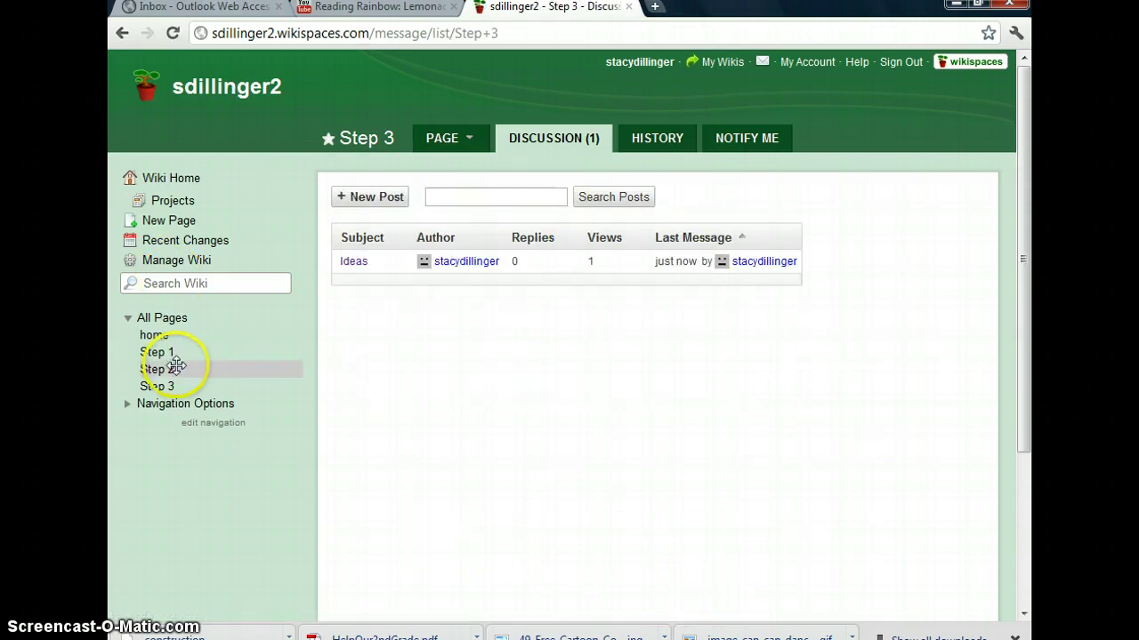
Open the home page for editing and finish typing the 'Click here for Step 1.' line
{"action": "left_click", "coordinate": [159, 338]}
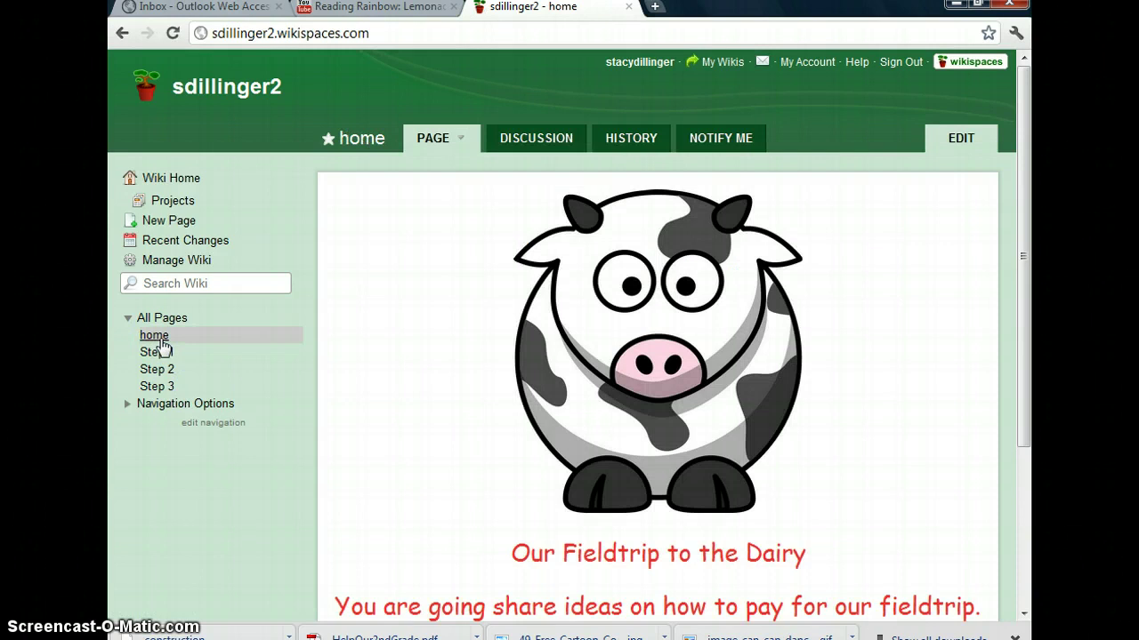
{"action": "scroll", "coordinate": [1018, 244], "scroll_direction": "down", "scroll_amount": 1}
{"action": "scroll", "coordinate": [1005, 232], "scroll_direction": "up", "scroll_amount": 1}
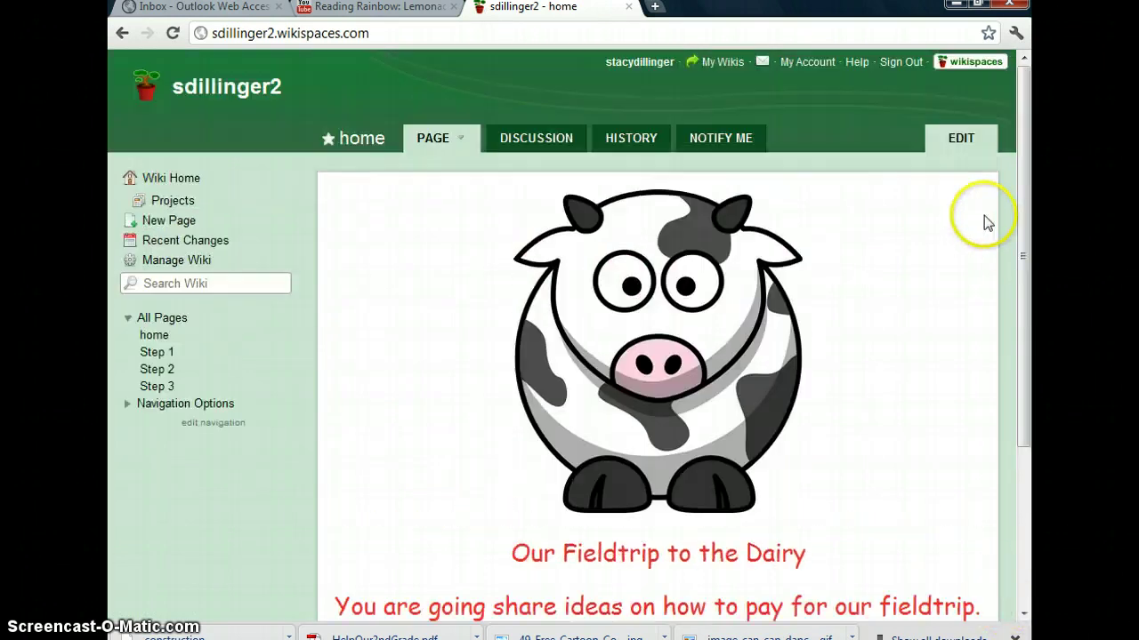
{"action": "left_click", "coordinate": [965, 139]}
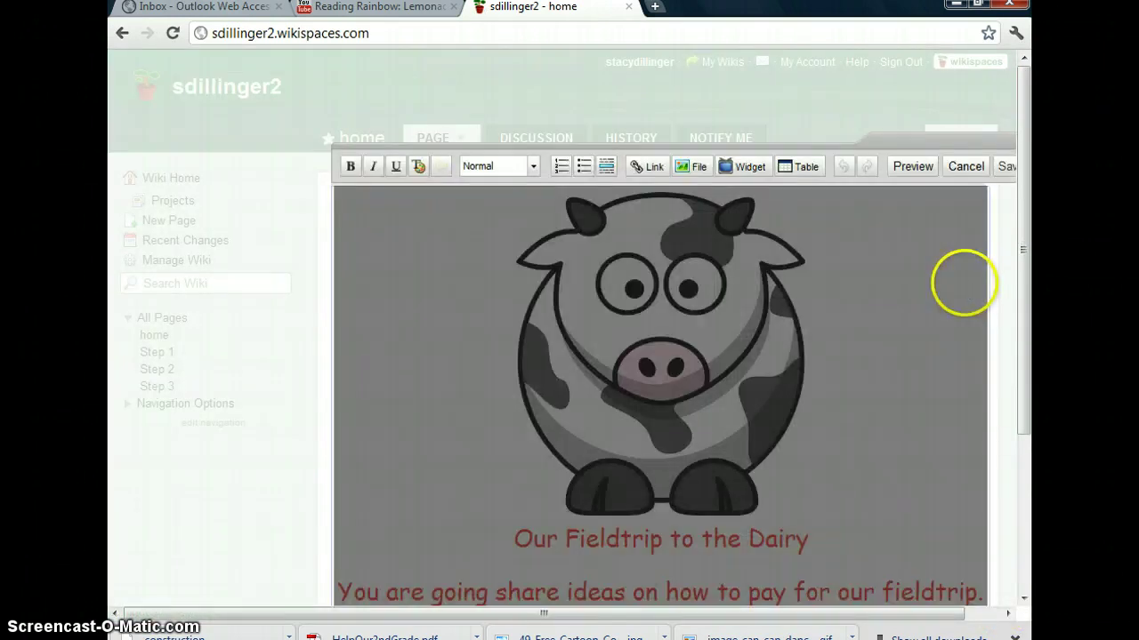
{"action": "scroll", "coordinate": [952, 356], "scroll_direction": "down", "scroll_amount": 3}
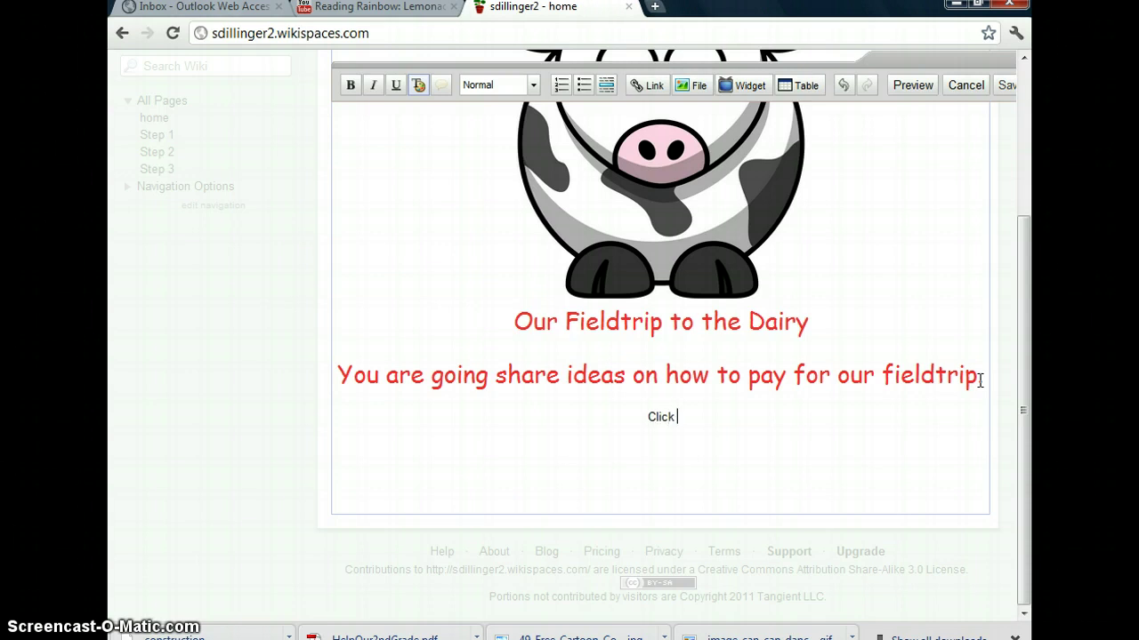
{"action": "type", "text": "Step 1."}
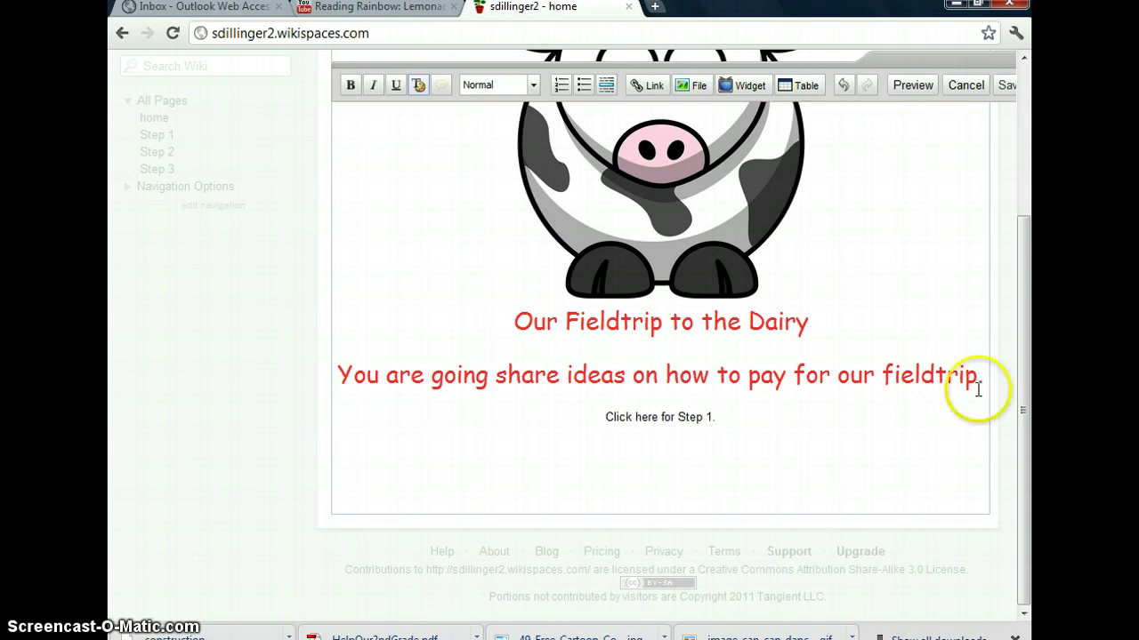
Link the 'Click here for Step 1.' line to the existing Step 1 page and save
{"action": "left_click", "coordinate": [676, 416]}
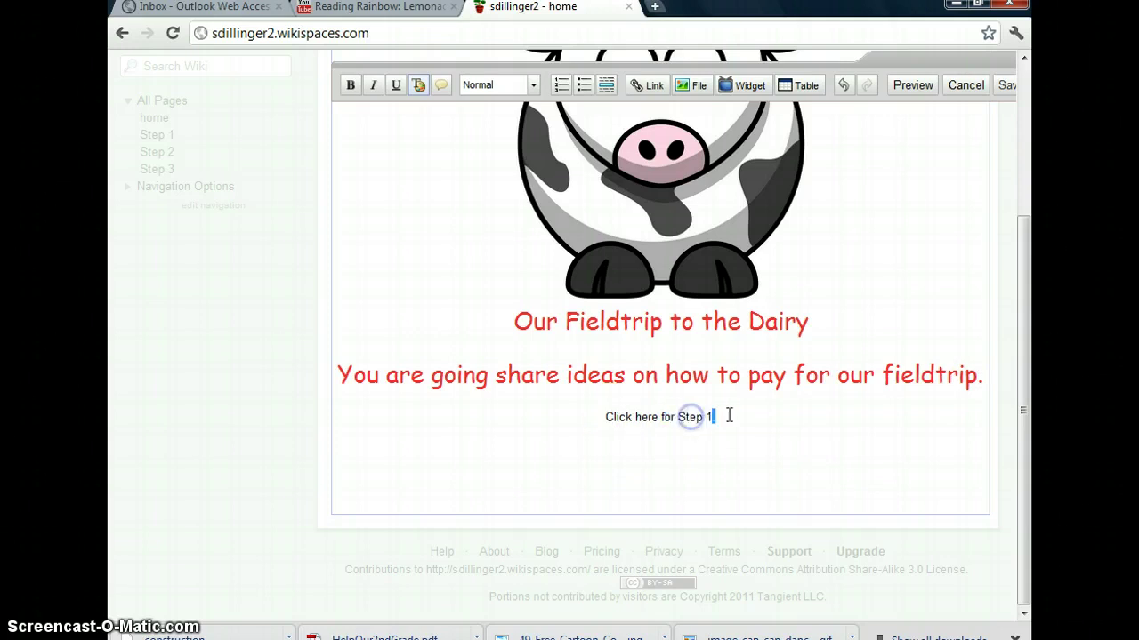
{"action": "left_click_drag", "start_coordinate": [729, 417], "coordinate": [610, 418]}
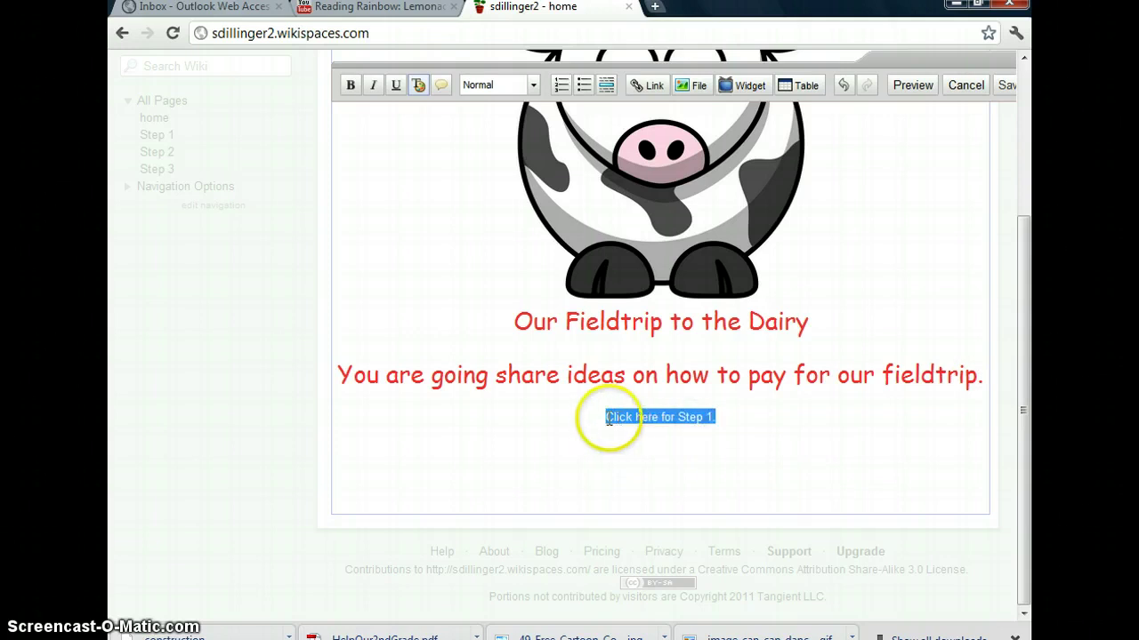
{"action": "left_click", "coordinate": [648, 85]}
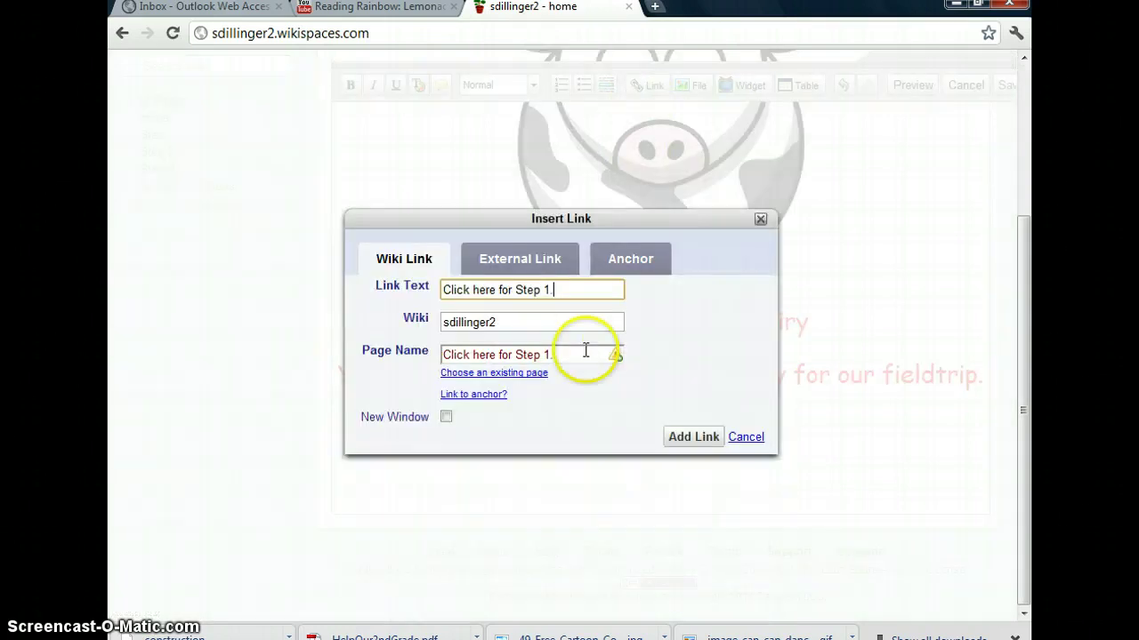
{"action": "left_click", "coordinate": [516, 374]}
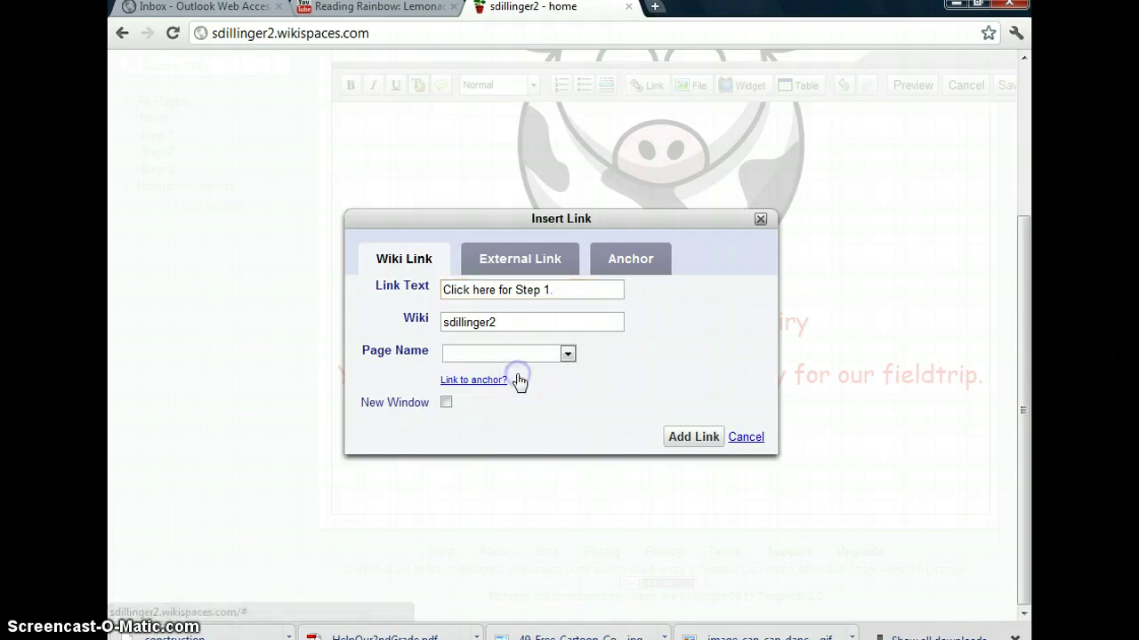
{"action": "left_click", "coordinate": [565, 354]}
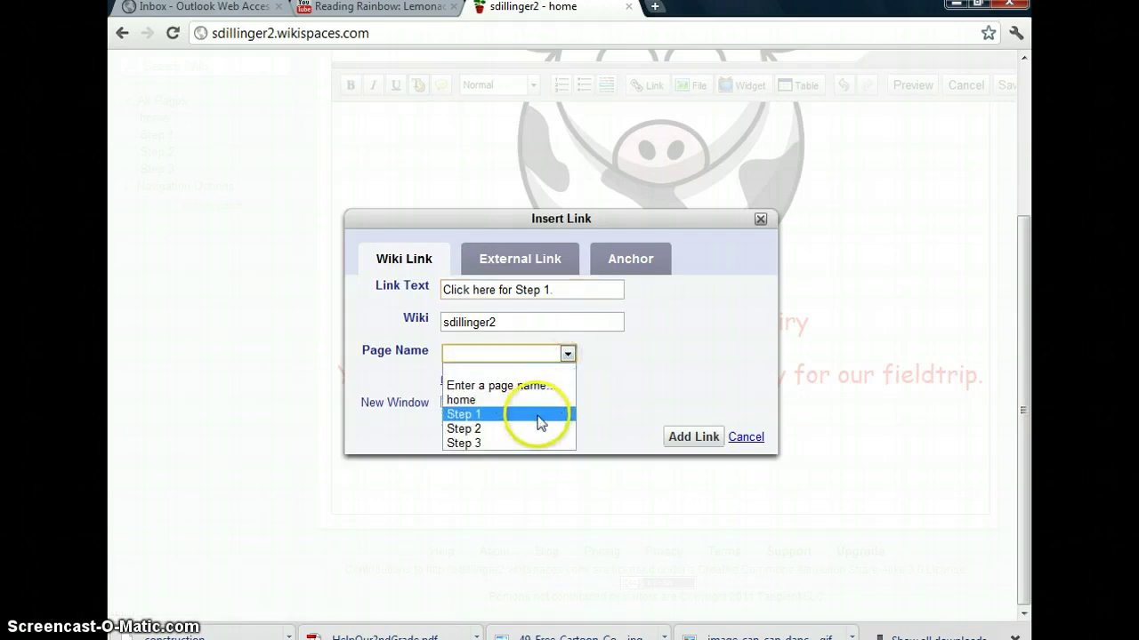
{"action": "left_click", "coordinate": [538, 414]}
{"action": "left_click", "coordinate": [687, 435]}
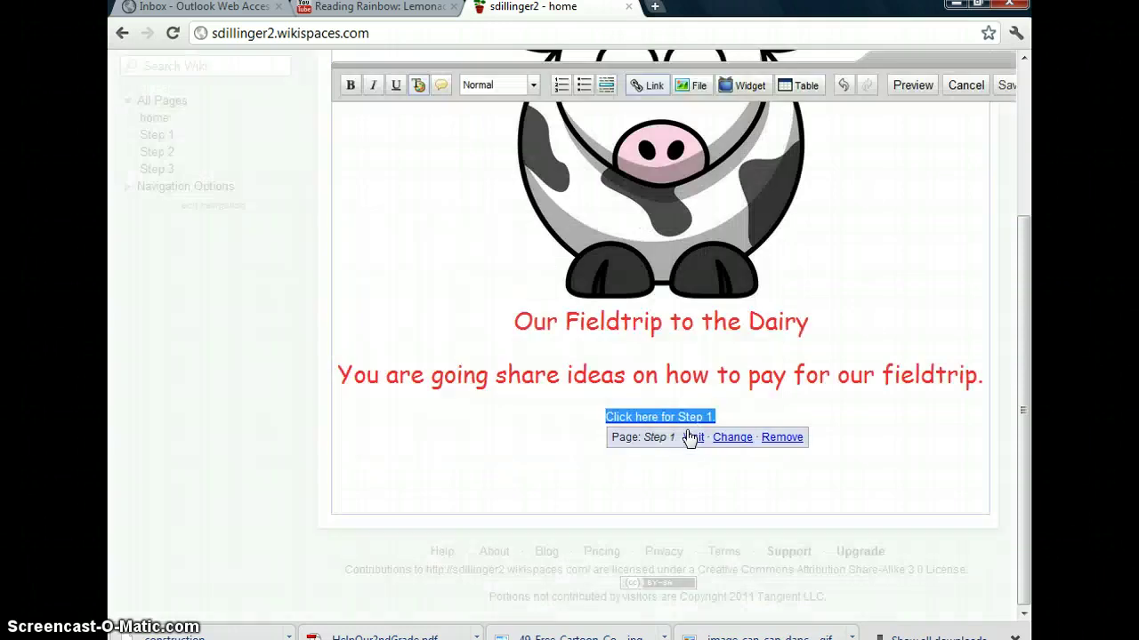
{"action": "left_click", "coordinate": [732, 472]}
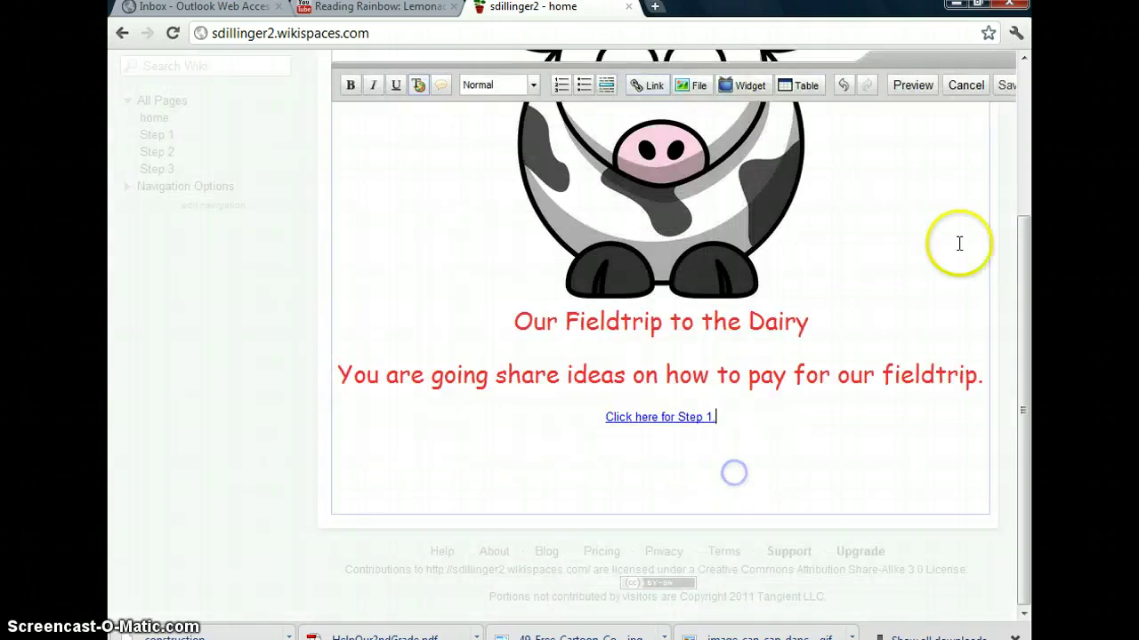
{"action": "left_click", "coordinate": [1005, 89]}
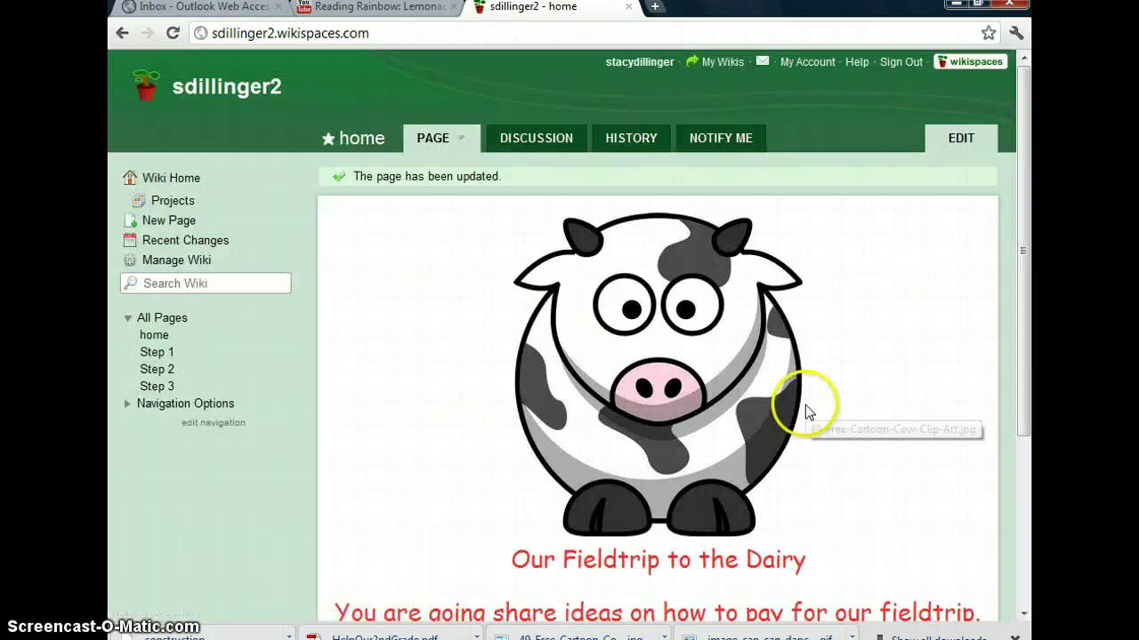
Follow the home page's 'Click here for Step 1.' link to the Reading Rainbow video page
{"action": "scroll", "coordinate": [805, 404], "scroll_direction": "down", "scroll_amount": 3}
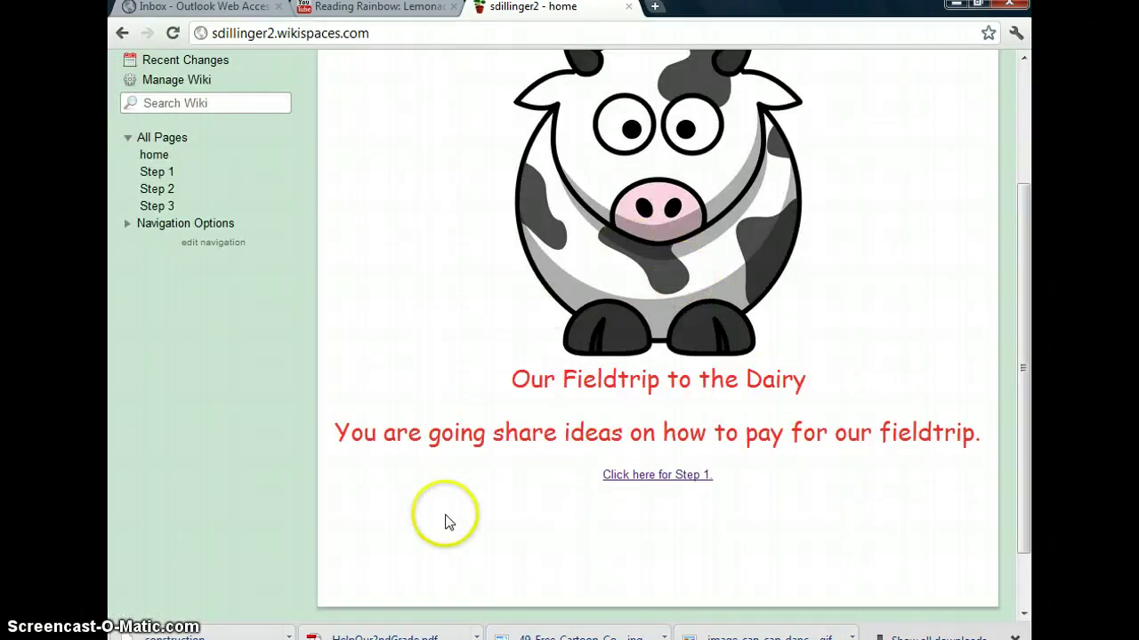
{"action": "left_click", "coordinate": [659, 474]}
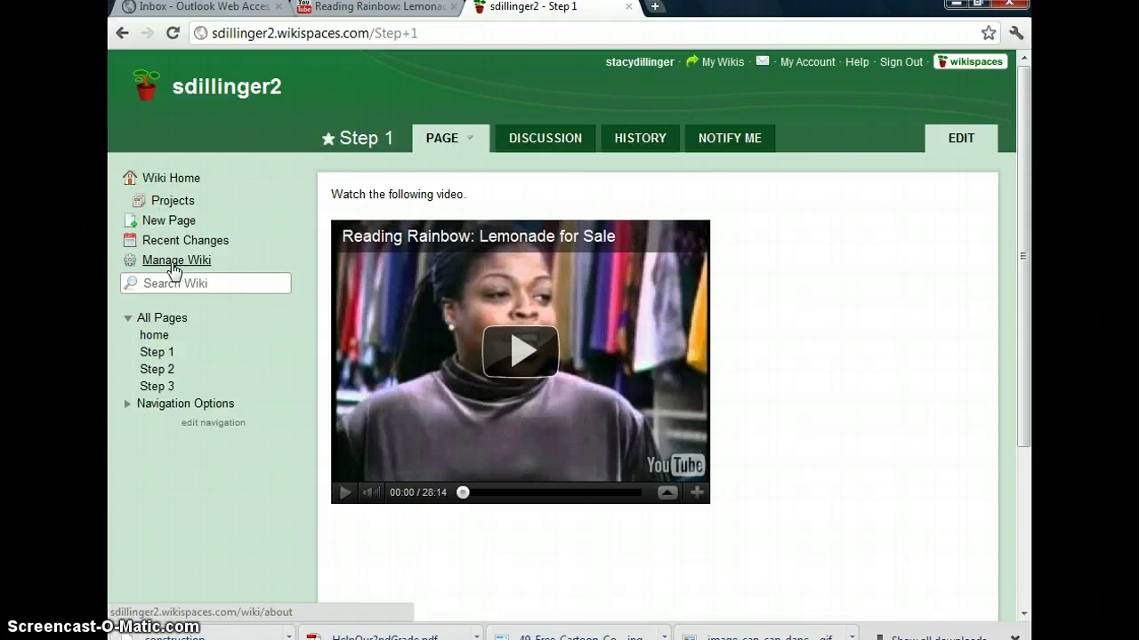
Apply the GlassLeft theme in its teal colour via Look and Feel, then return to Manage Wiki
{"action": "left_click", "coordinate": [173, 262]}
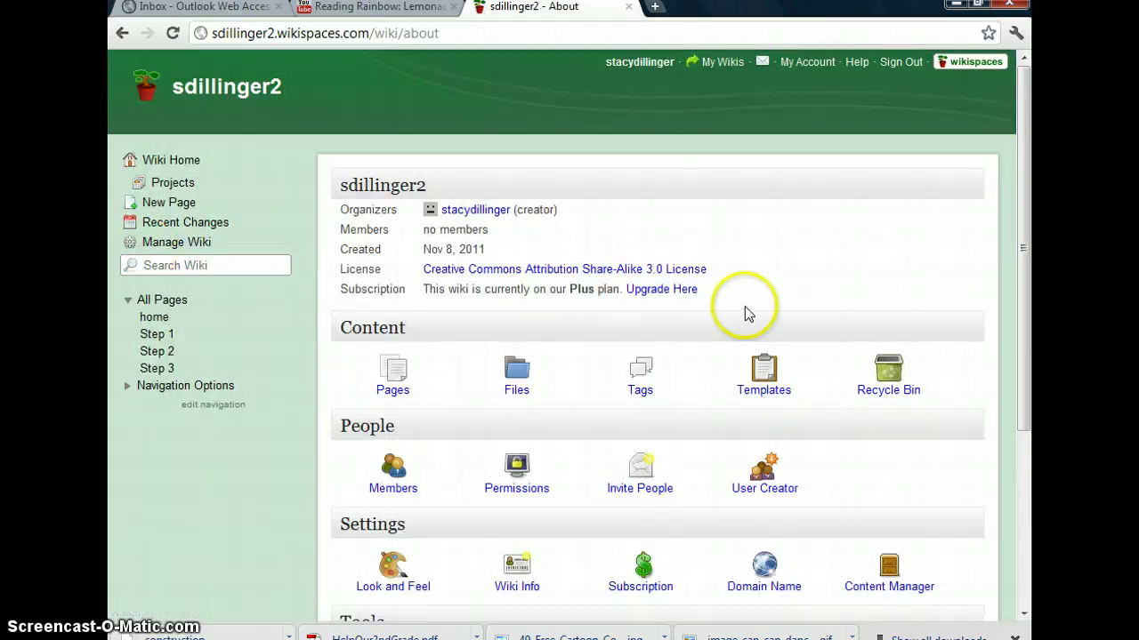
{"action": "scroll", "coordinate": [745, 306], "scroll_direction": "down", "scroll_amount": 3}
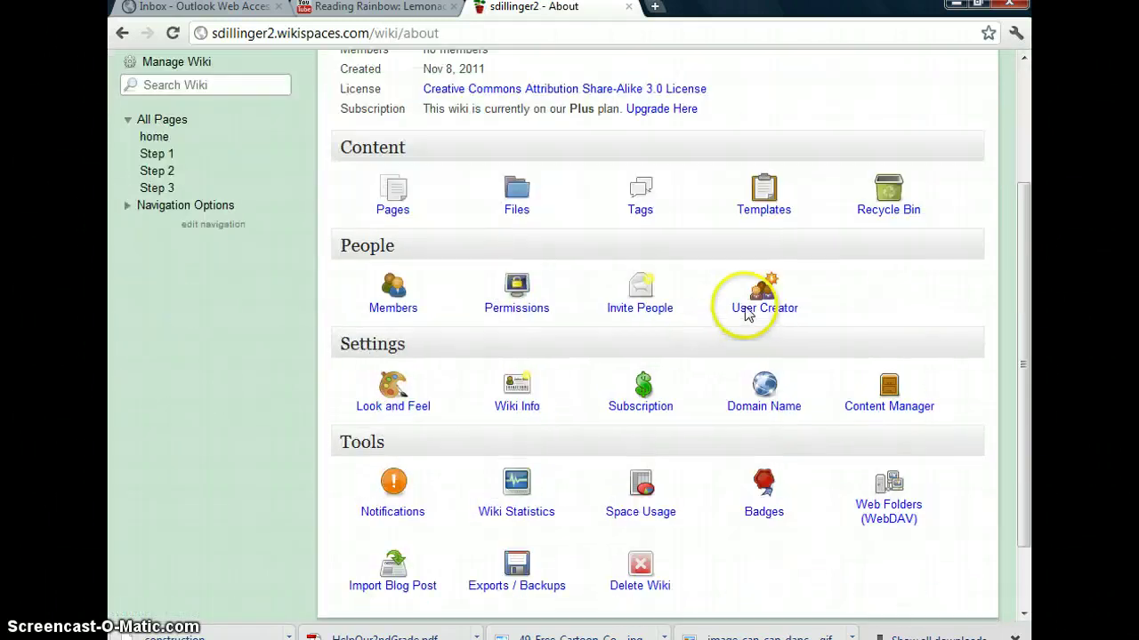
{"action": "left_click", "coordinate": [408, 407]}
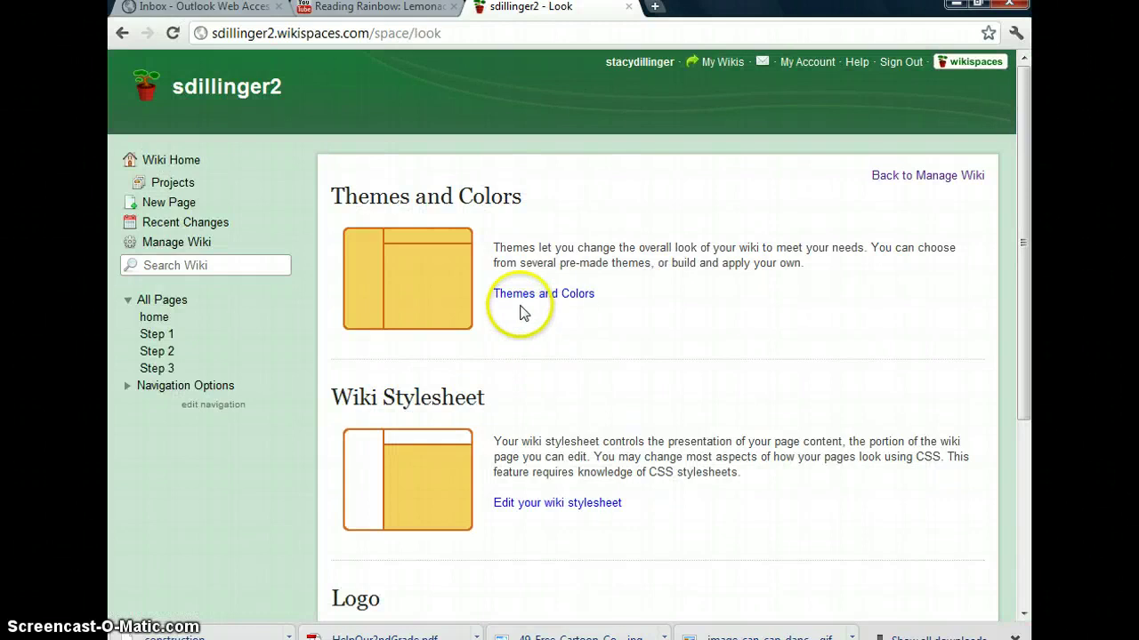
{"action": "left_click", "coordinate": [523, 295]}
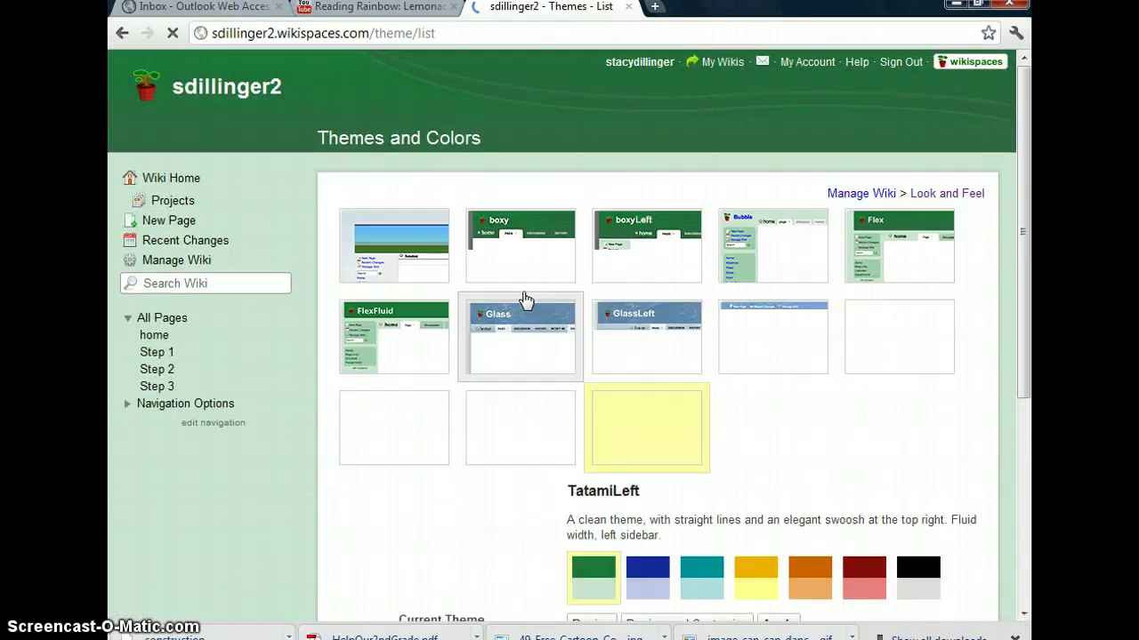
{"action": "left_click", "coordinate": [660, 349]}
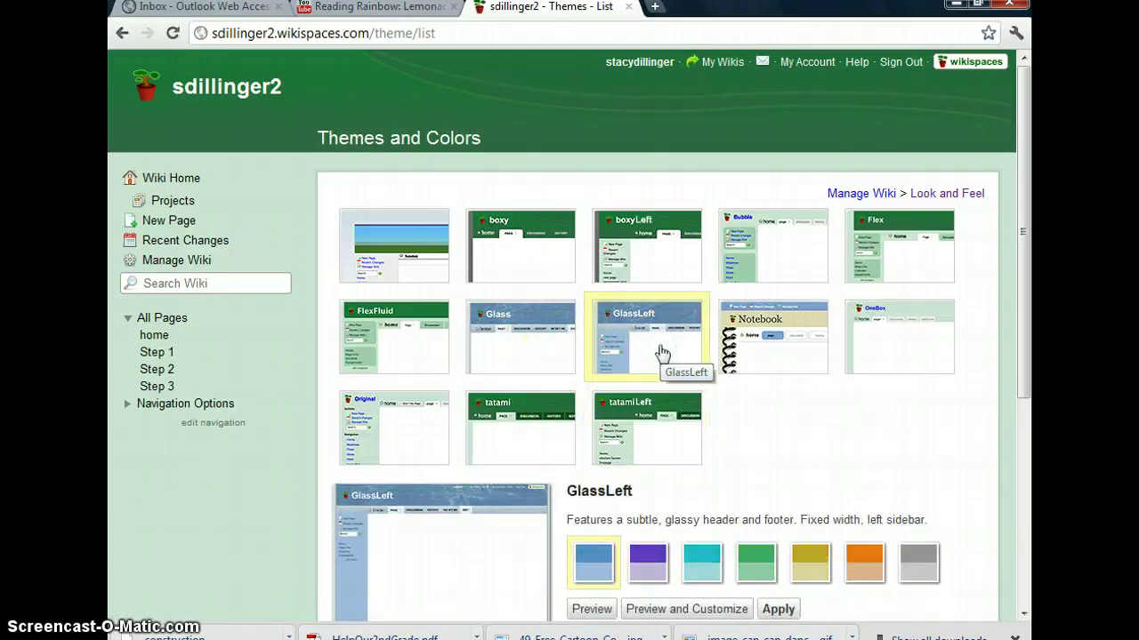
{"action": "scroll", "coordinate": [660, 349], "scroll_direction": "down", "scroll_amount": 1}
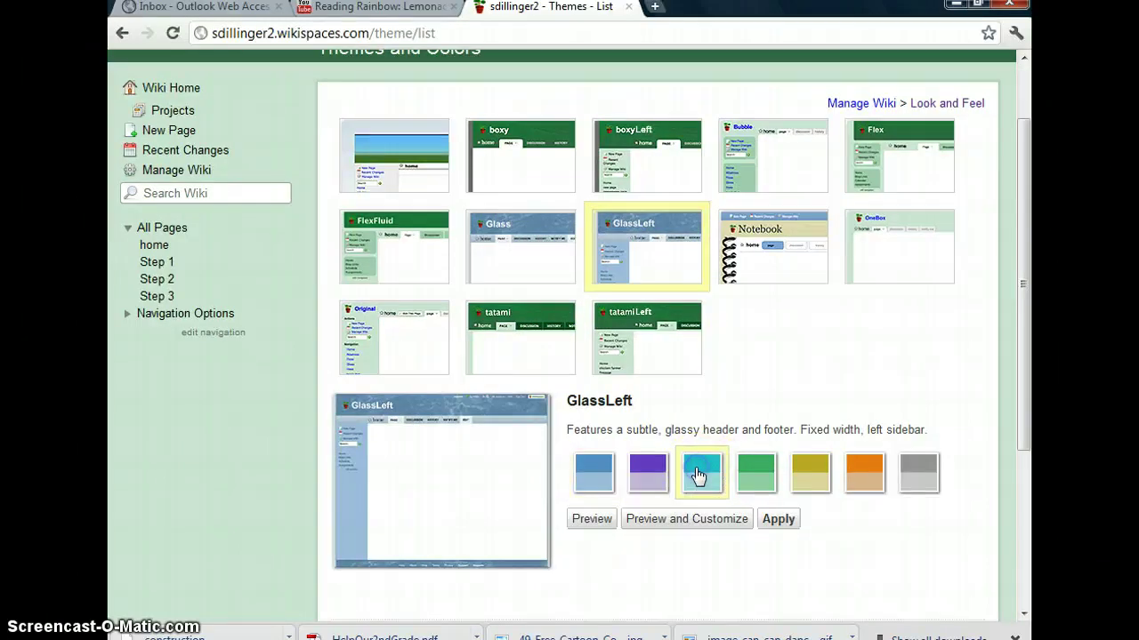
{"action": "left_click", "coordinate": [698, 475]}
{"action": "left_click", "coordinate": [777, 520]}
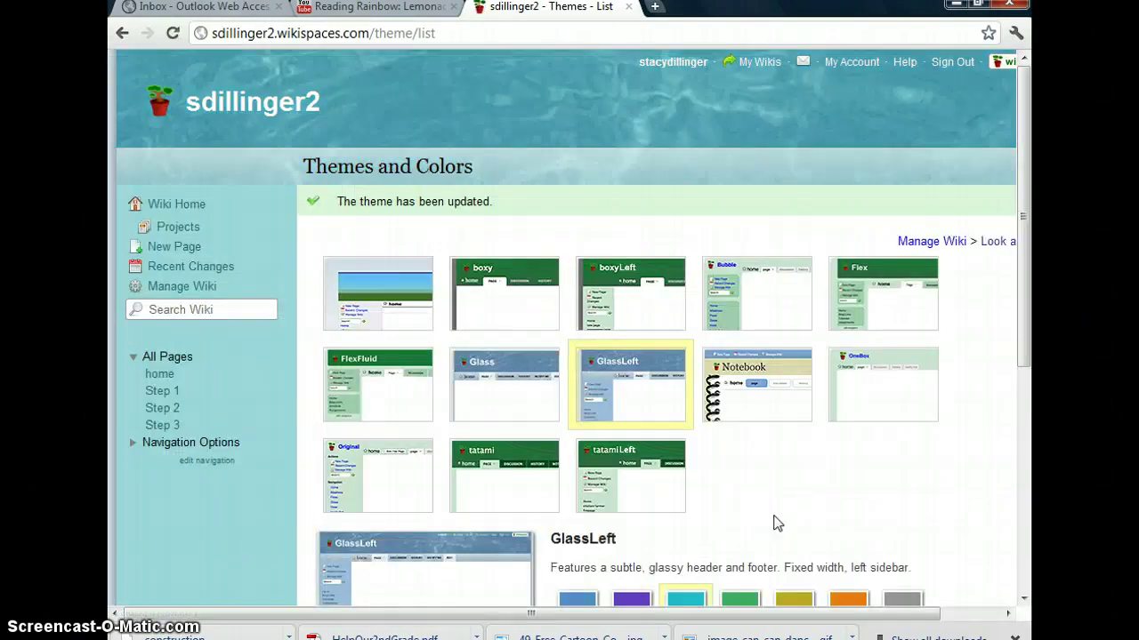
{"action": "scroll", "coordinate": [774, 523], "scroll_direction": "down", "scroll_amount": 2}
{"action": "scroll", "coordinate": [973, 221], "scroll_direction": "up", "scroll_amount": 1}
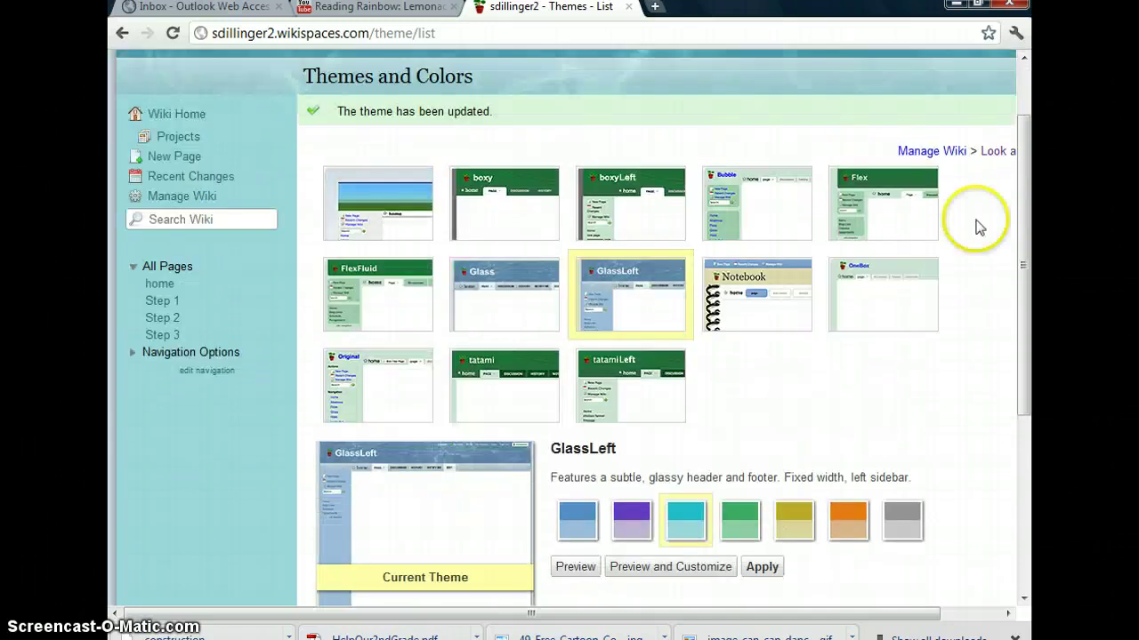
{"action": "left_click", "coordinate": [947, 151]}
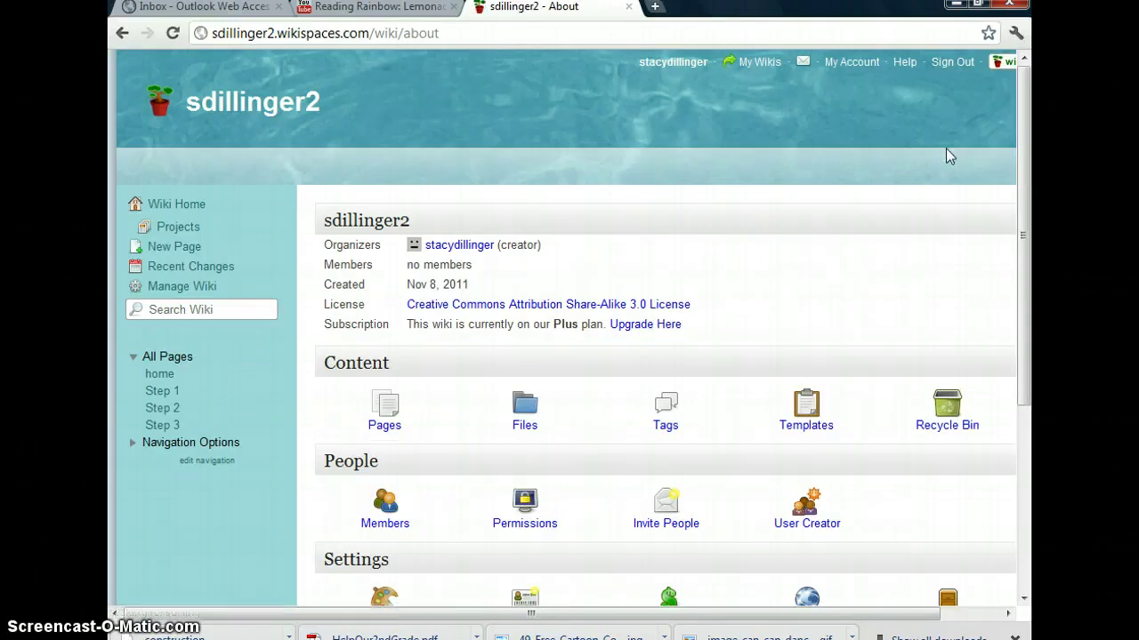
Enter the new member's e-mail address in Invite People and send the invitation
{"action": "scroll", "coordinate": [819, 310], "scroll_direction": "down", "scroll_amount": 2}
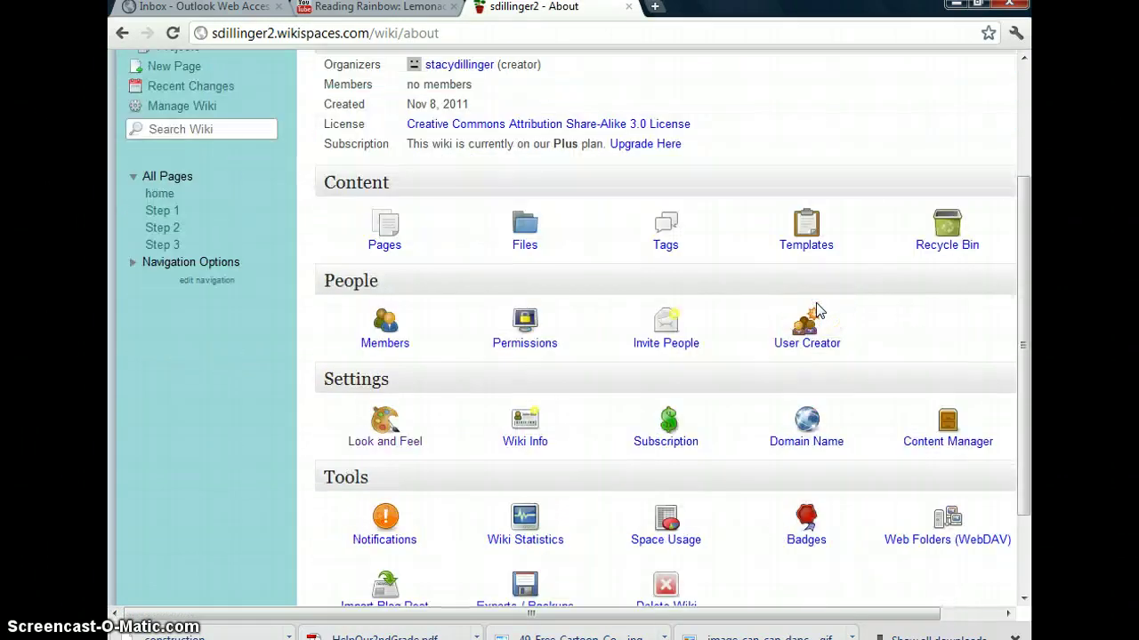
{"action": "scroll", "coordinate": [817, 311], "scroll_direction": "down", "scroll_amount": 1}
{"action": "scroll", "coordinate": [712, 356], "scroll_direction": "up", "scroll_amount": 1}
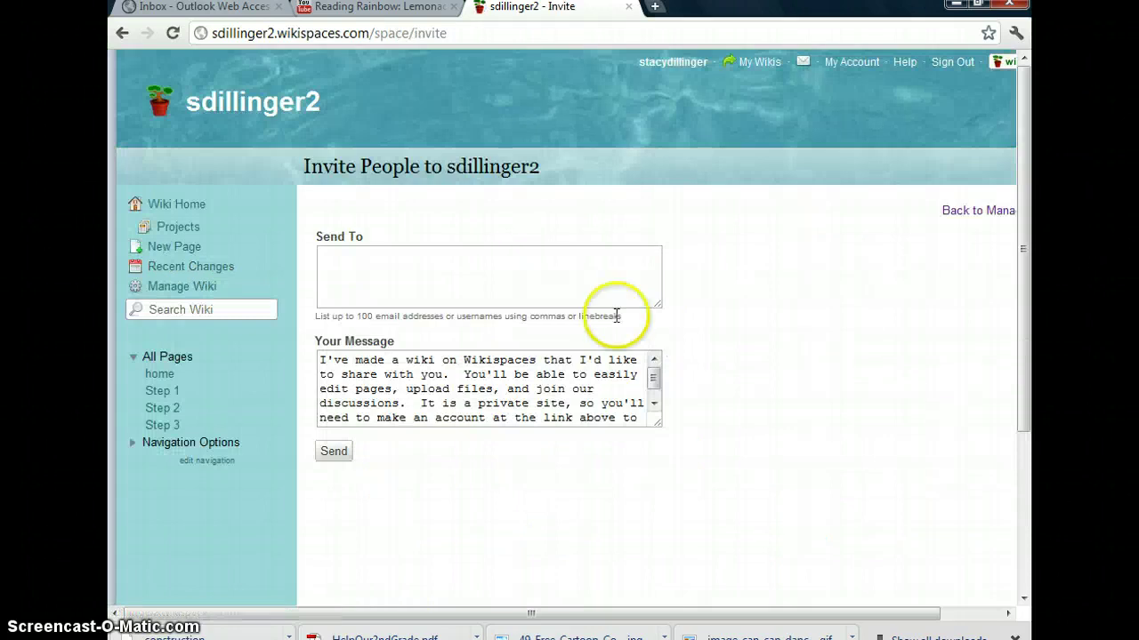
{"action": "left_click", "coordinate": [527, 268]}
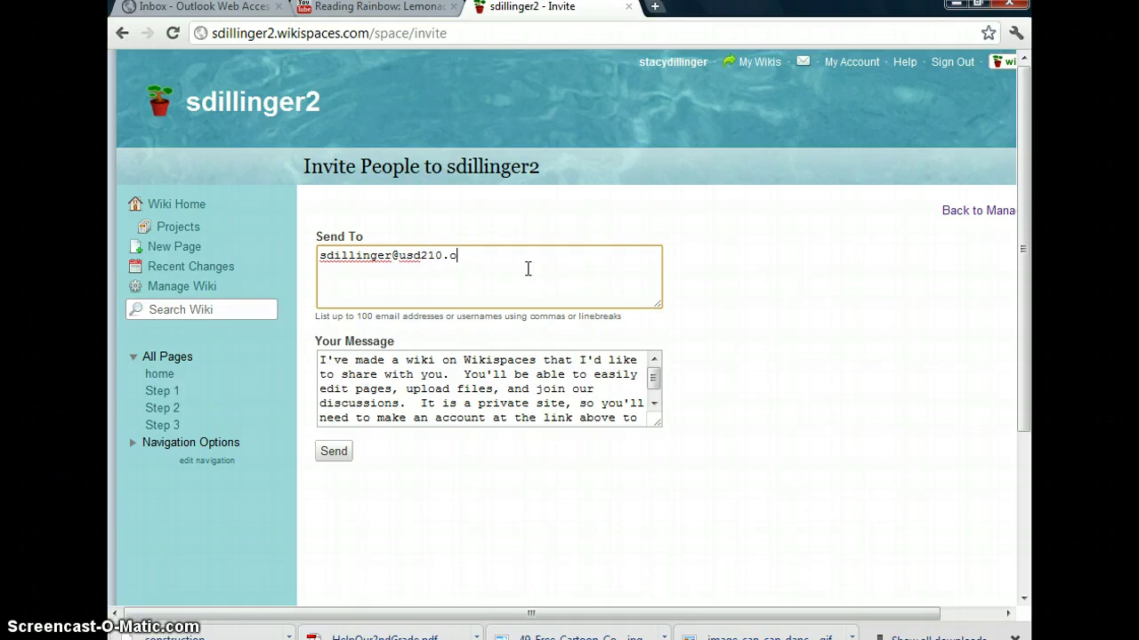
{"action": "left_click", "coordinate": [331, 453]}
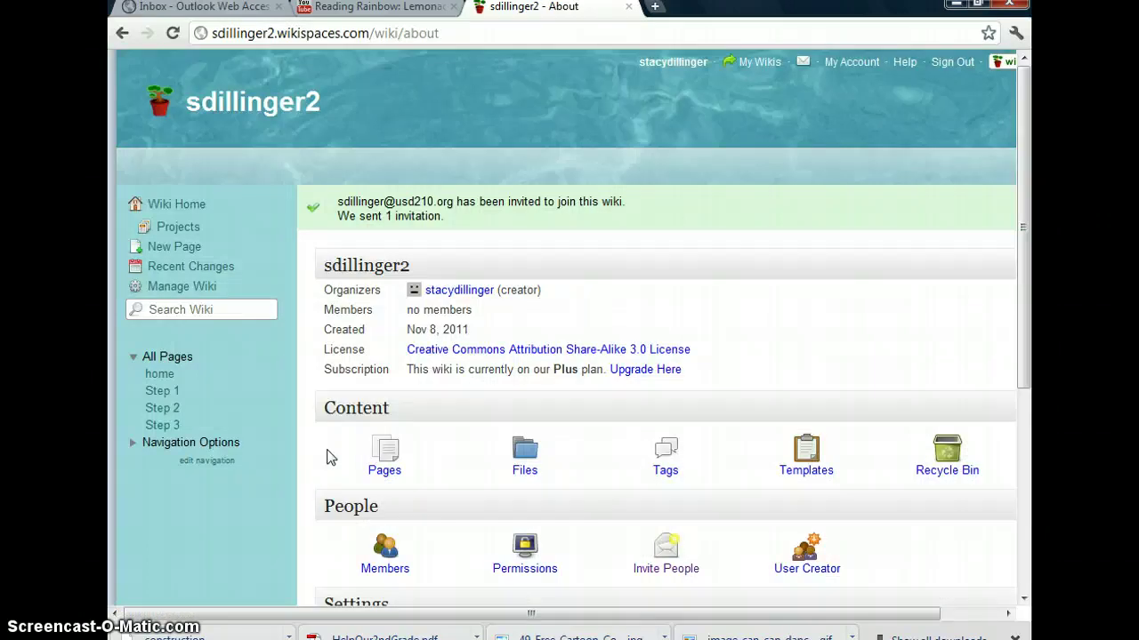
{"action": "left_click", "coordinate": [343, 460]}
{"action": "left_click", "coordinate": [350, 451]}
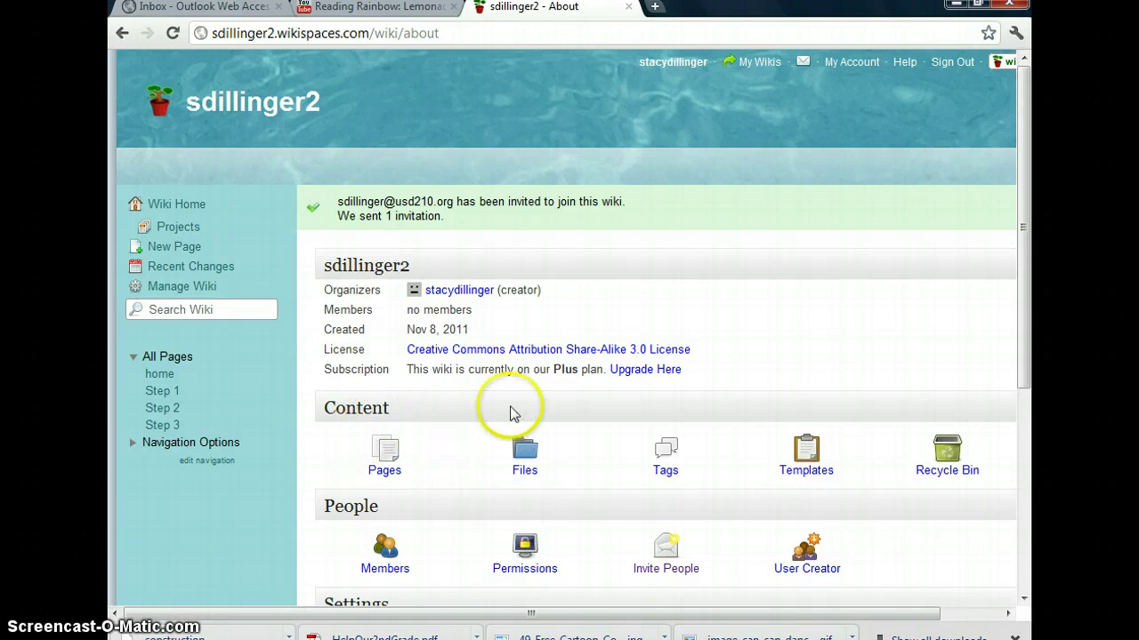
Sign out of Wikispaces and switch to the Outlook Web Access inbox
{"action": "left_click", "coordinate": [963, 68]}
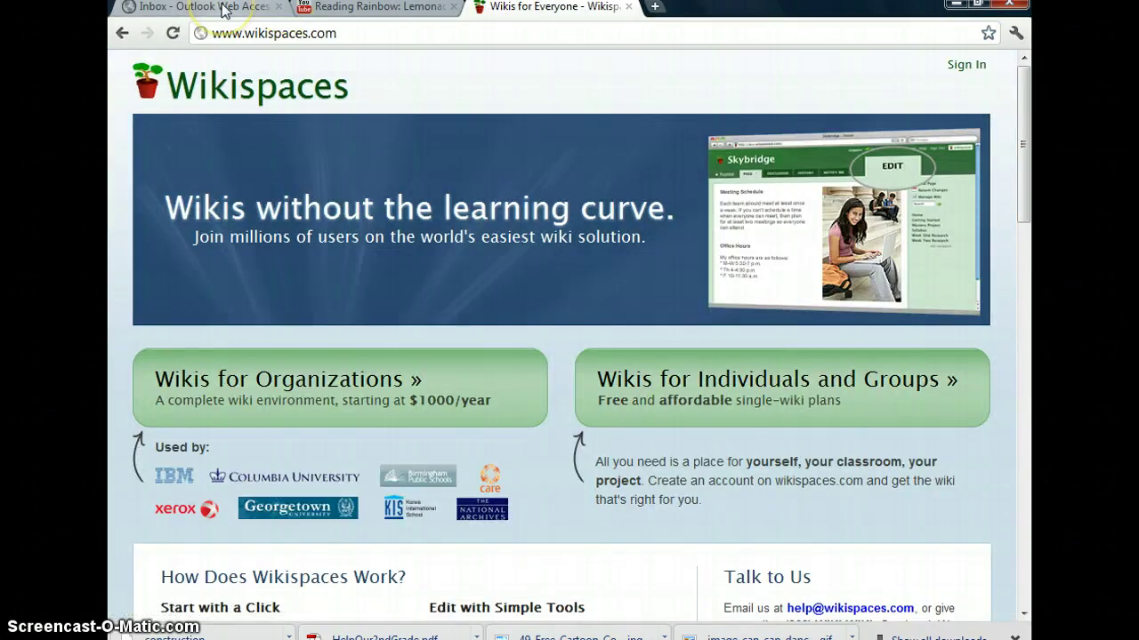
{"action": "left_click", "coordinate": [222, 9]}
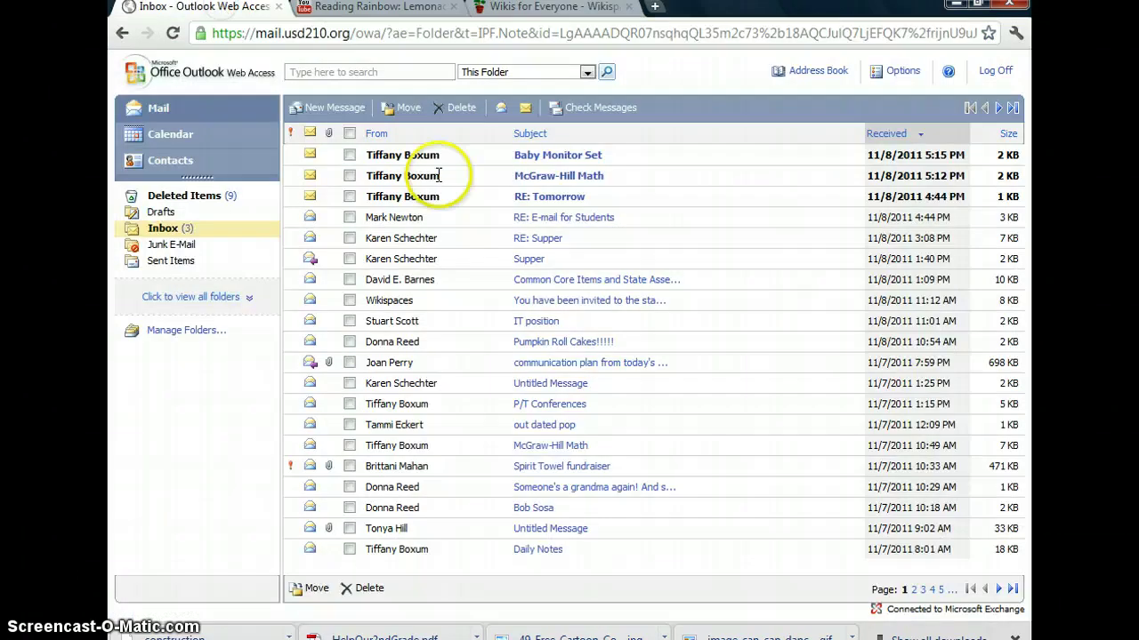
{"action": "left_click", "coordinate": [164, 229]}
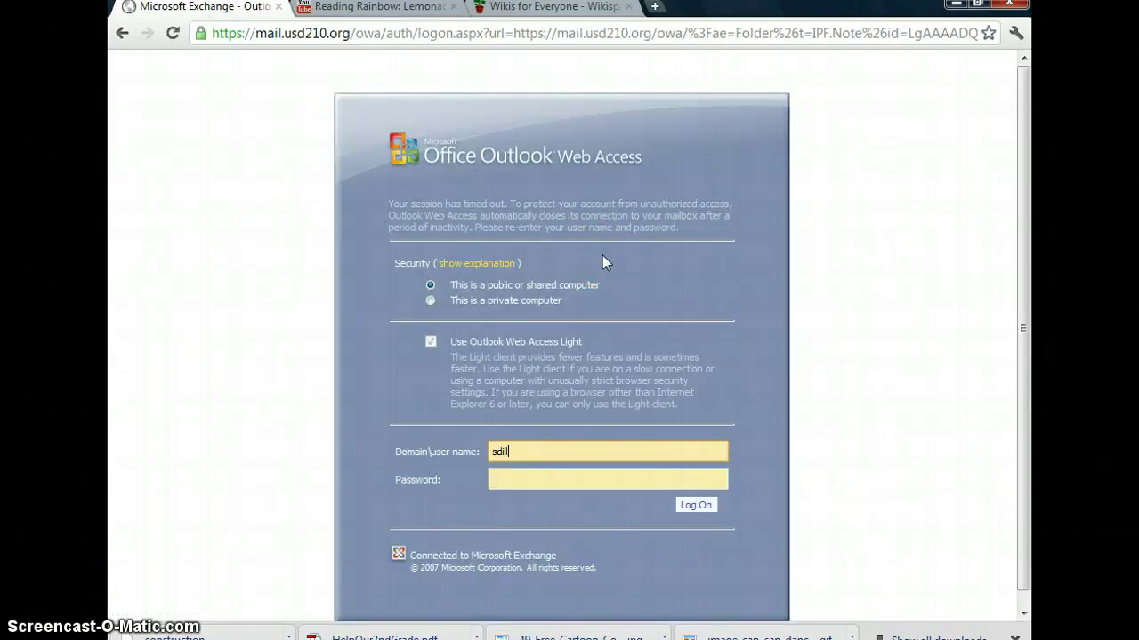
Log into the mailbox with the user name and password and open the 2nd Grade Fun invitation
{"action": "key", "text": "Tab"}
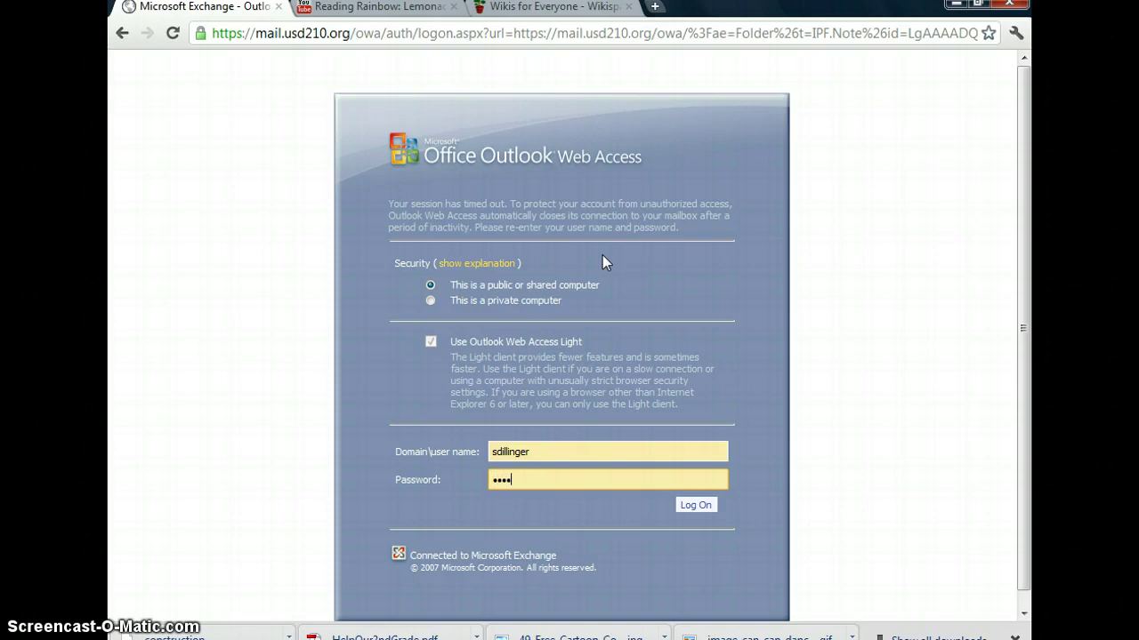
{"action": "key", "text": "Return"}
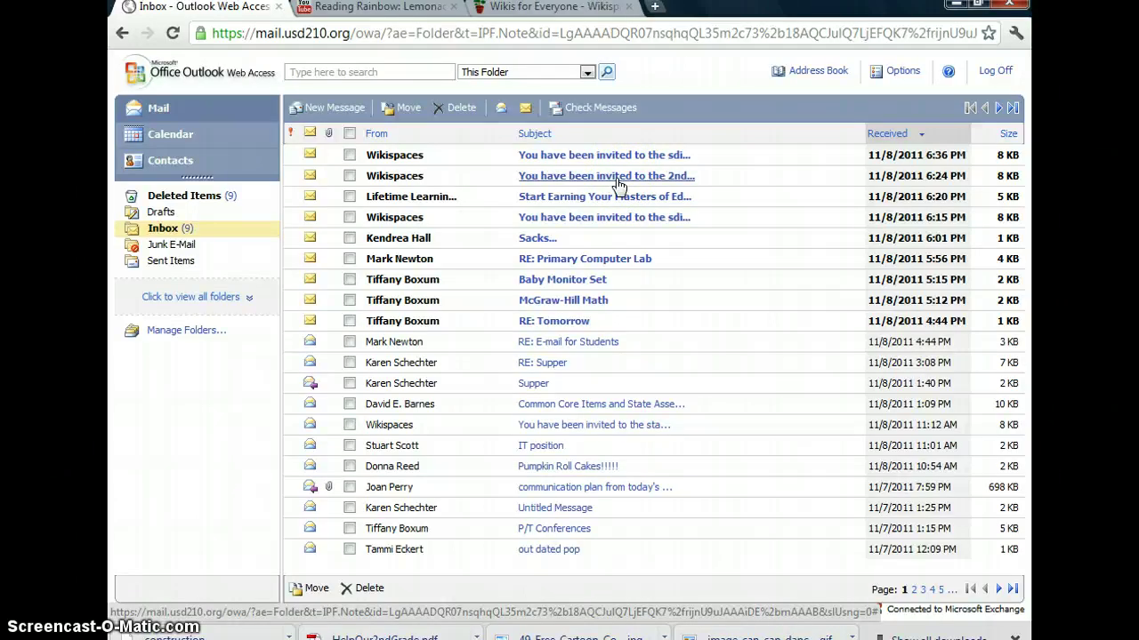
{"action": "left_click", "coordinate": [618, 183]}
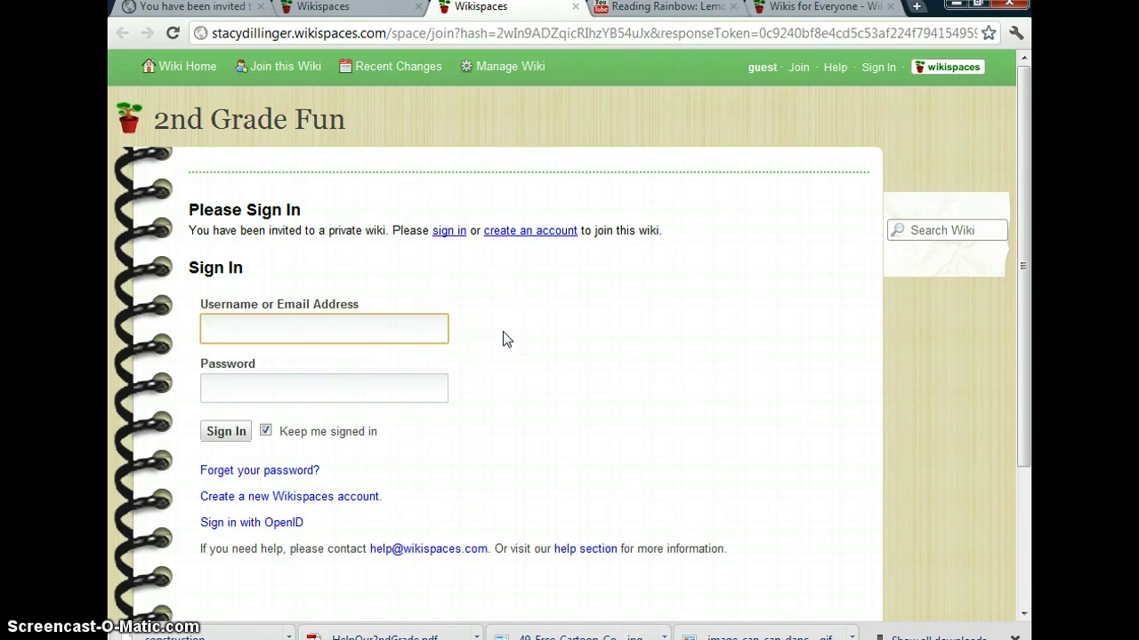
Sign in using the suggested saved username and the account password to join 2nd Grade Fun
{"action": "type", "text": "sd"}
{"action": "key", "text": "Down"}
{"action": "key", "text": "Return"}
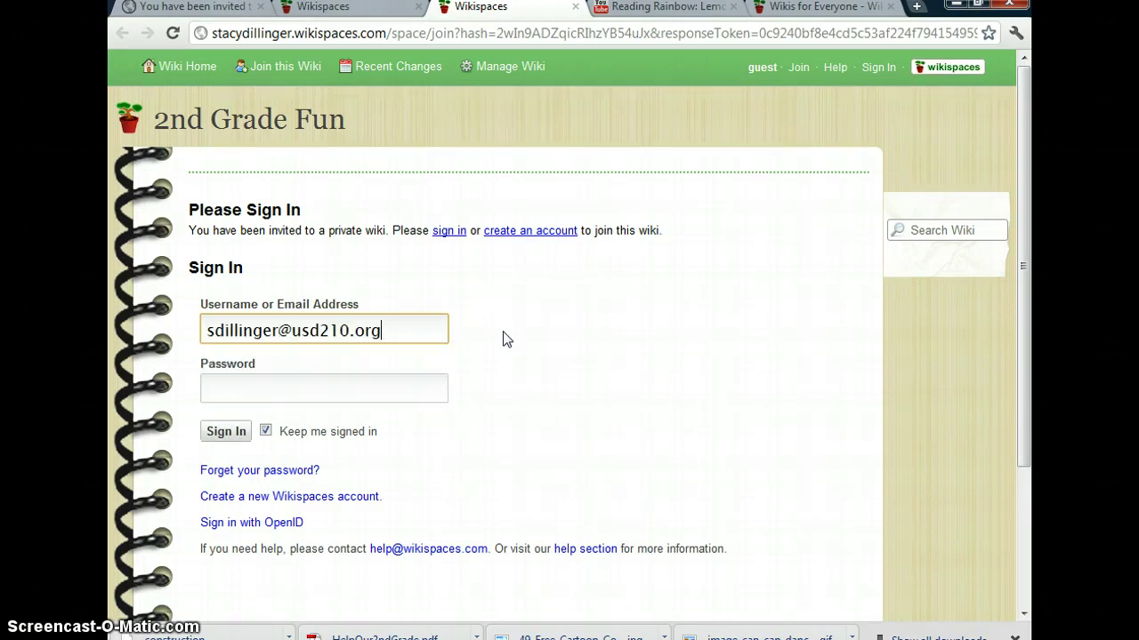
{"action": "key", "text": "Tab"}
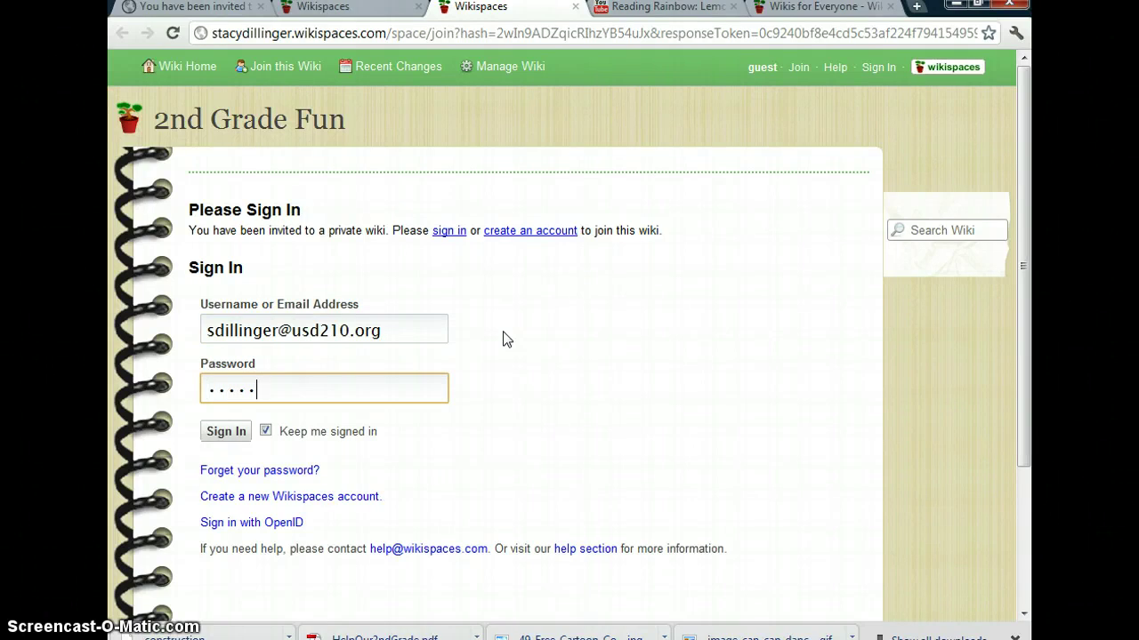
{"action": "left_click", "coordinate": [225, 435]}
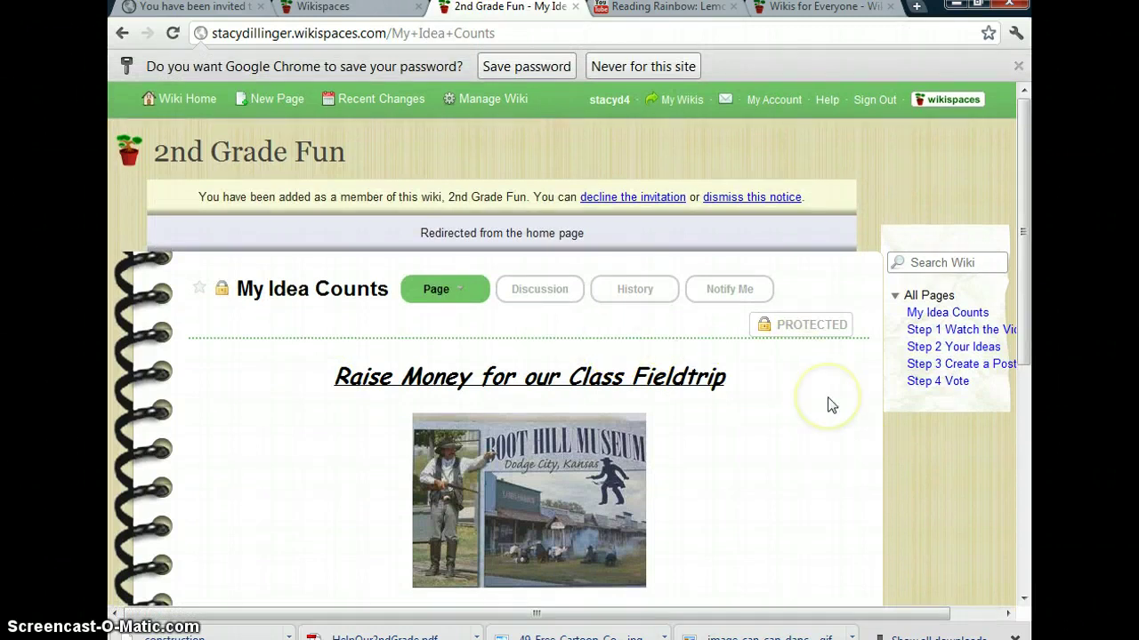
Follow the links from My Idea Counts to the Step 1 Watch the Video page
{"action": "scroll", "coordinate": [832, 405], "scroll_direction": "down", "scroll_amount": 1}
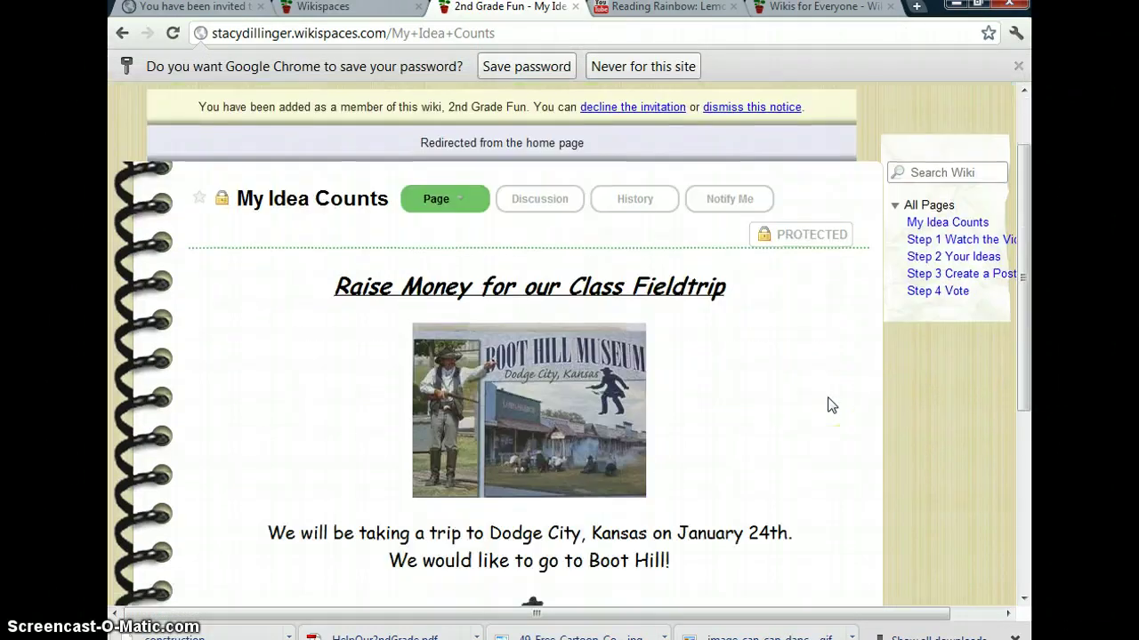
{"action": "scroll", "coordinate": [832, 405], "scroll_direction": "down", "scroll_amount": 1}
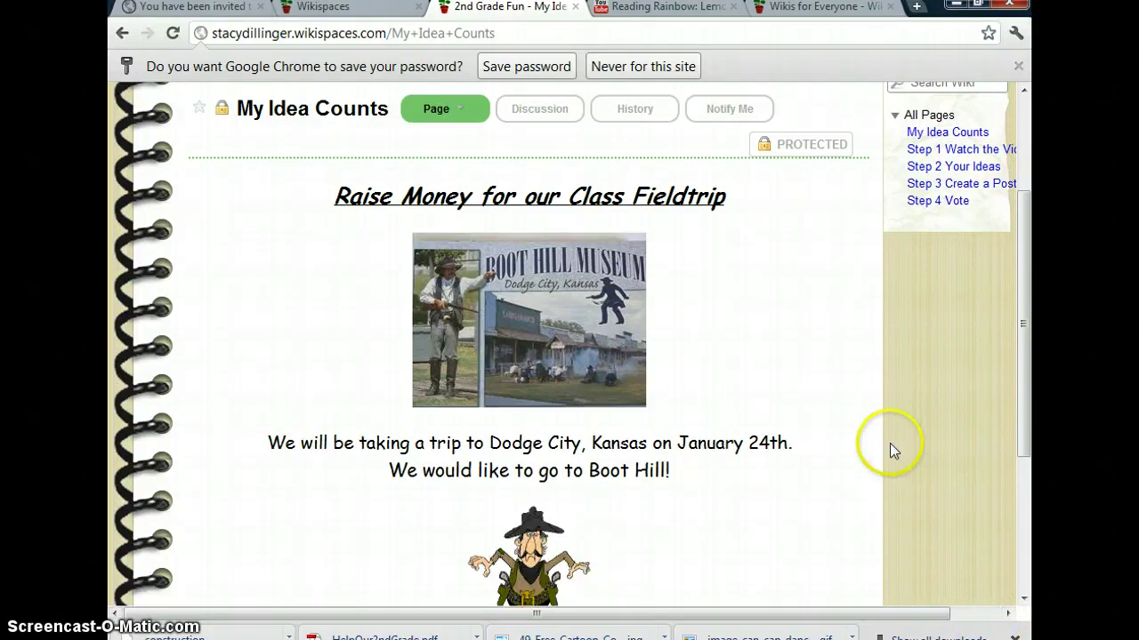
{"action": "scroll", "coordinate": [869, 452], "scroll_direction": "down", "scroll_amount": 1}
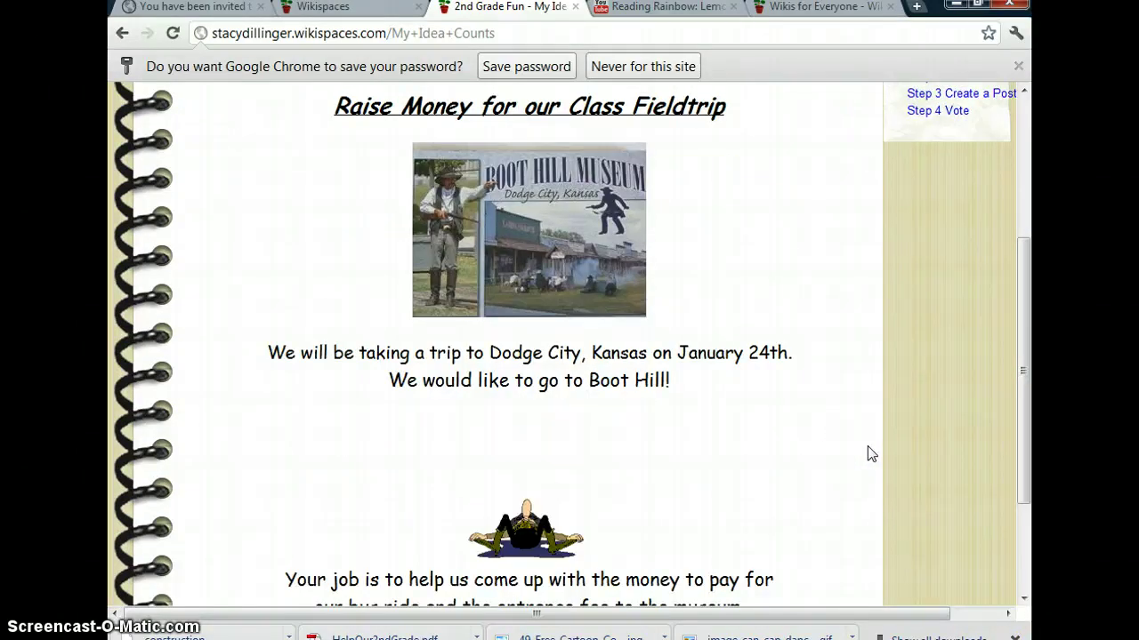
{"action": "scroll", "coordinate": [867, 452], "scroll_direction": "down", "scroll_amount": 2}
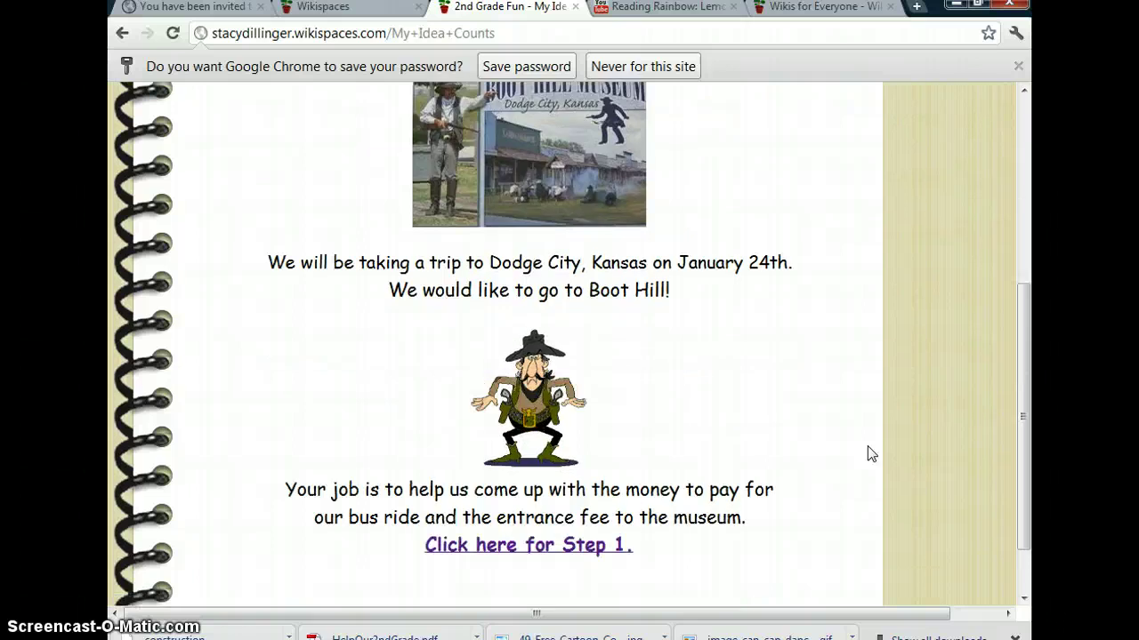
{"action": "left_click", "coordinate": [588, 488]}
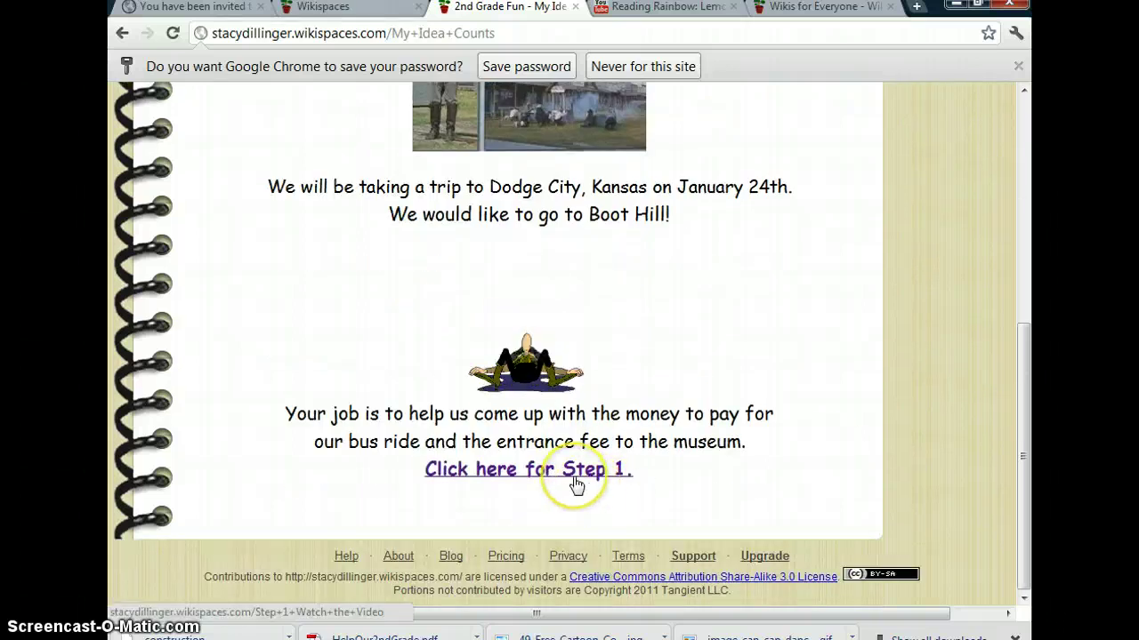
{"action": "left_click", "coordinate": [575, 480]}
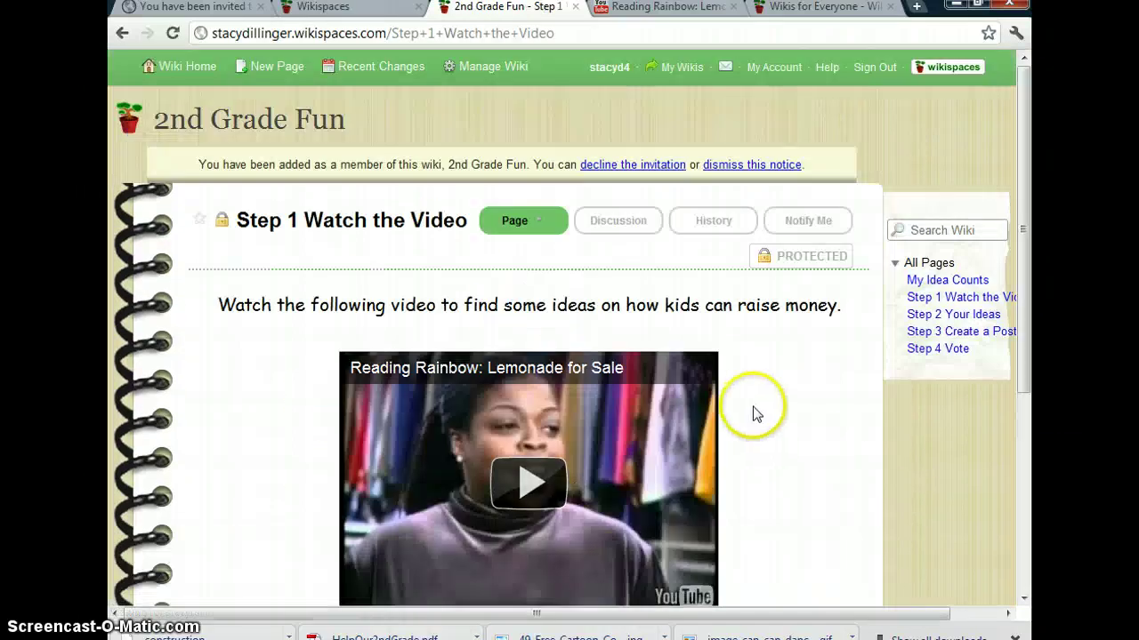
Open Step 2 Your Ideas, view its Ideas discussion topic, and return to Step 2
{"action": "scroll", "coordinate": [753, 406], "scroll_direction": "down", "scroll_amount": 2}
{"action": "left_click", "coordinate": [587, 519]}
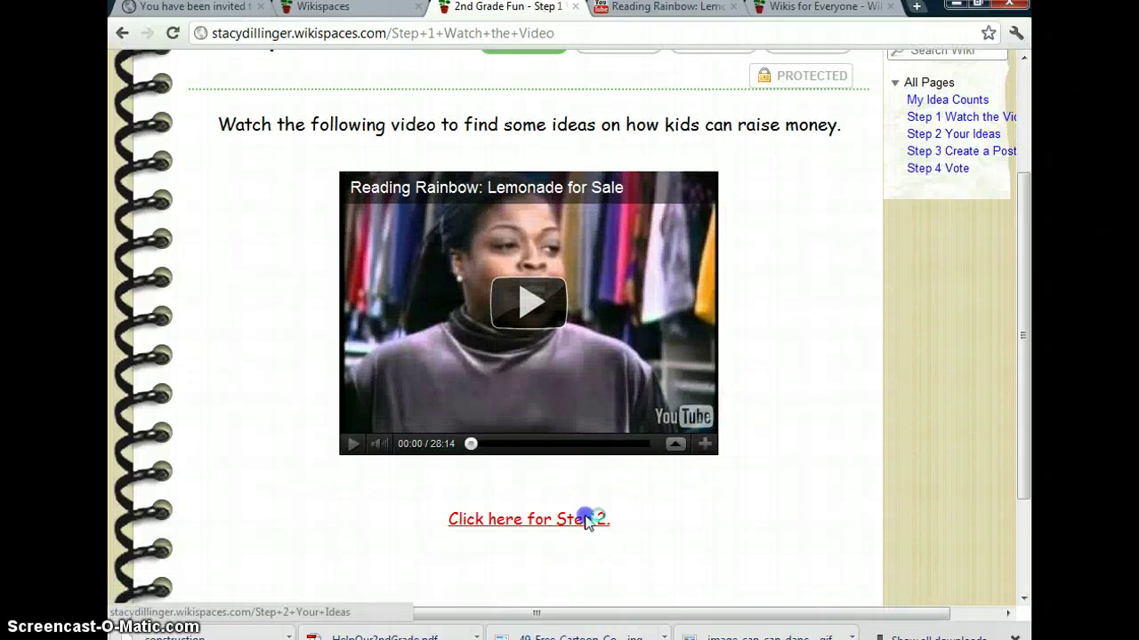
{"action": "scroll", "coordinate": [731, 442], "scroll_direction": "down", "scroll_amount": 2}
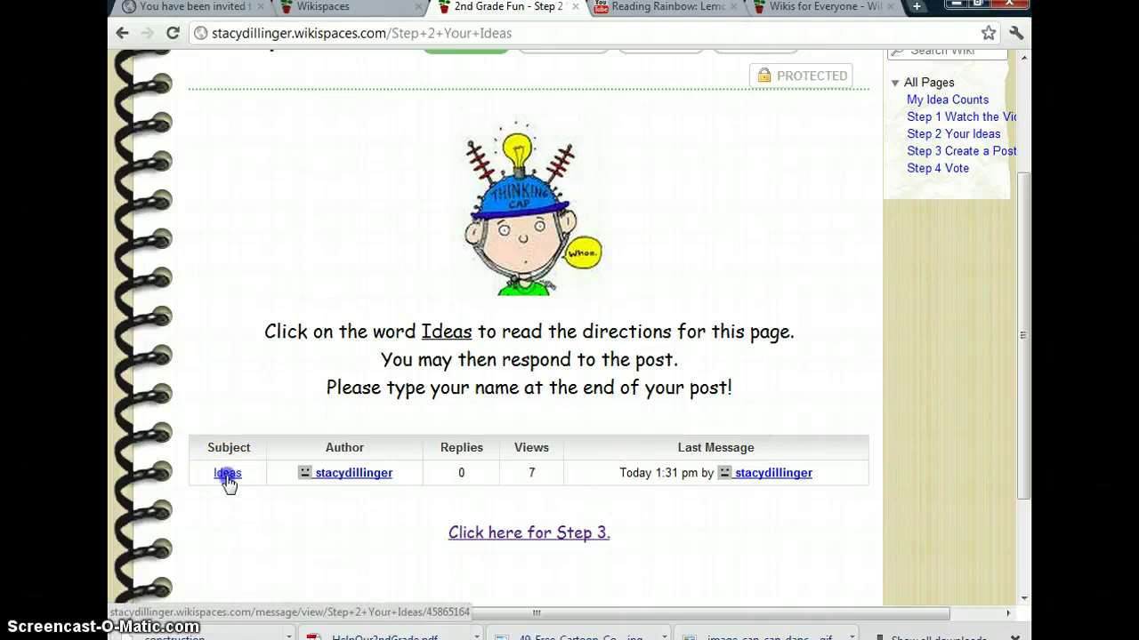
{"action": "left_click", "coordinate": [227, 474]}
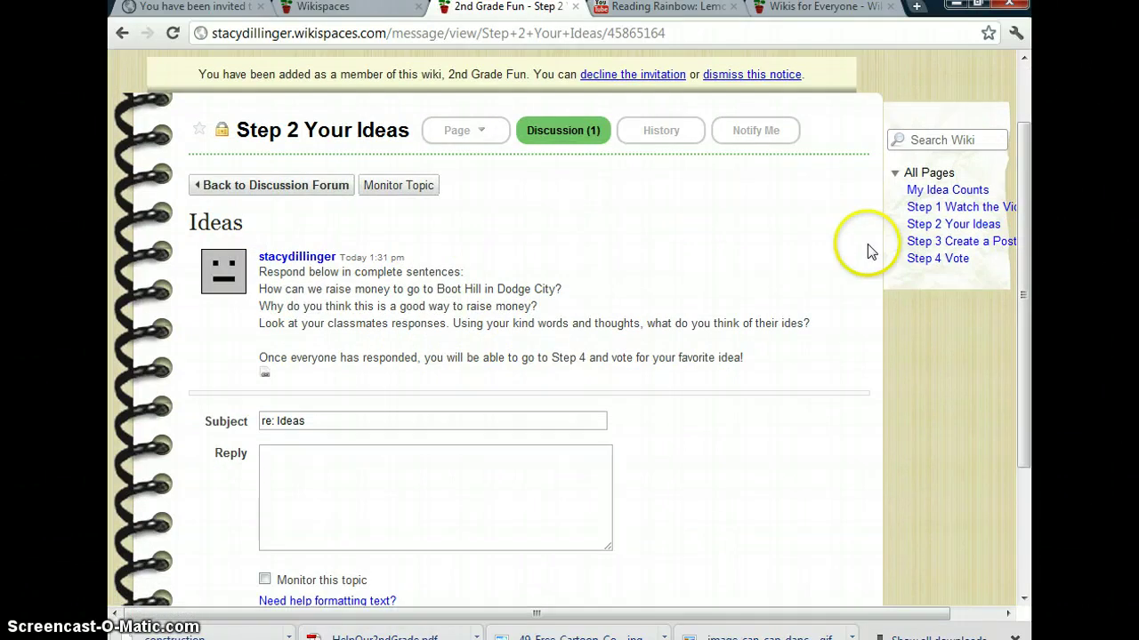
{"action": "left_click", "coordinate": [958, 233]}
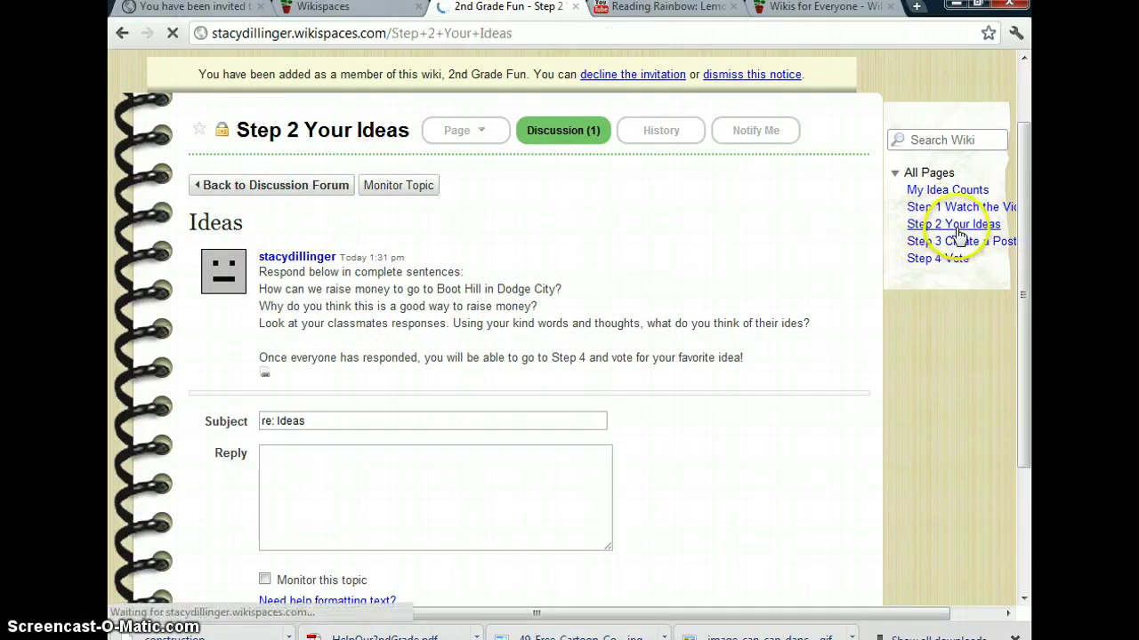
{"action": "scroll", "coordinate": [748, 383], "scroll_direction": "down", "scroll_amount": 2}
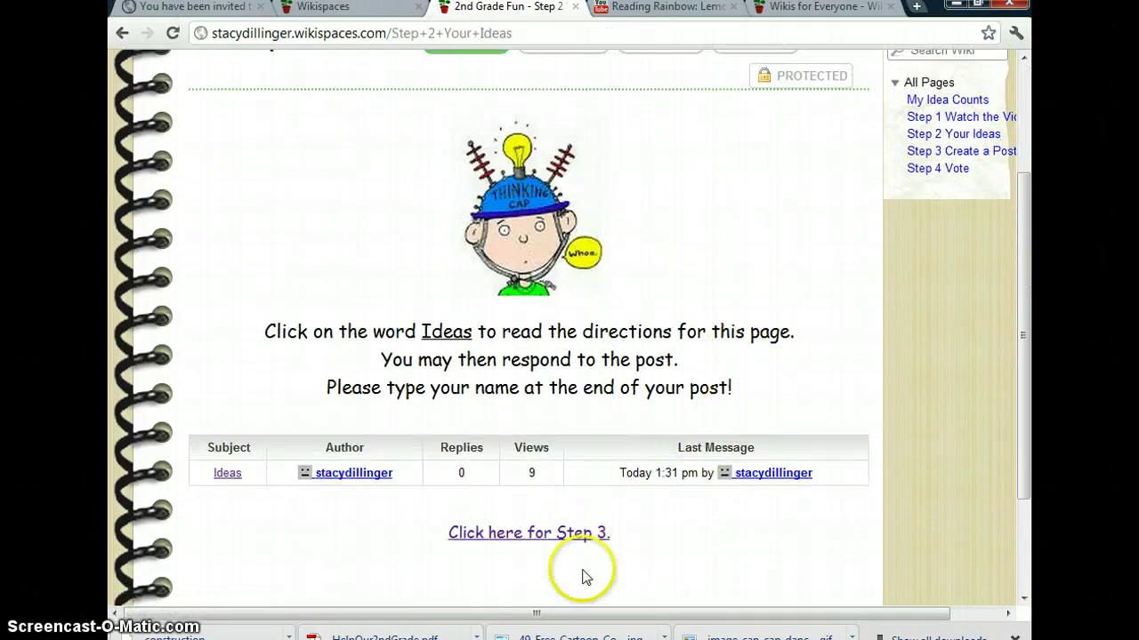
Open the Step 3 Create a Poster page, then follow its link to Step 4 Vote
{"action": "left_click", "coordinate": [543, 539]}
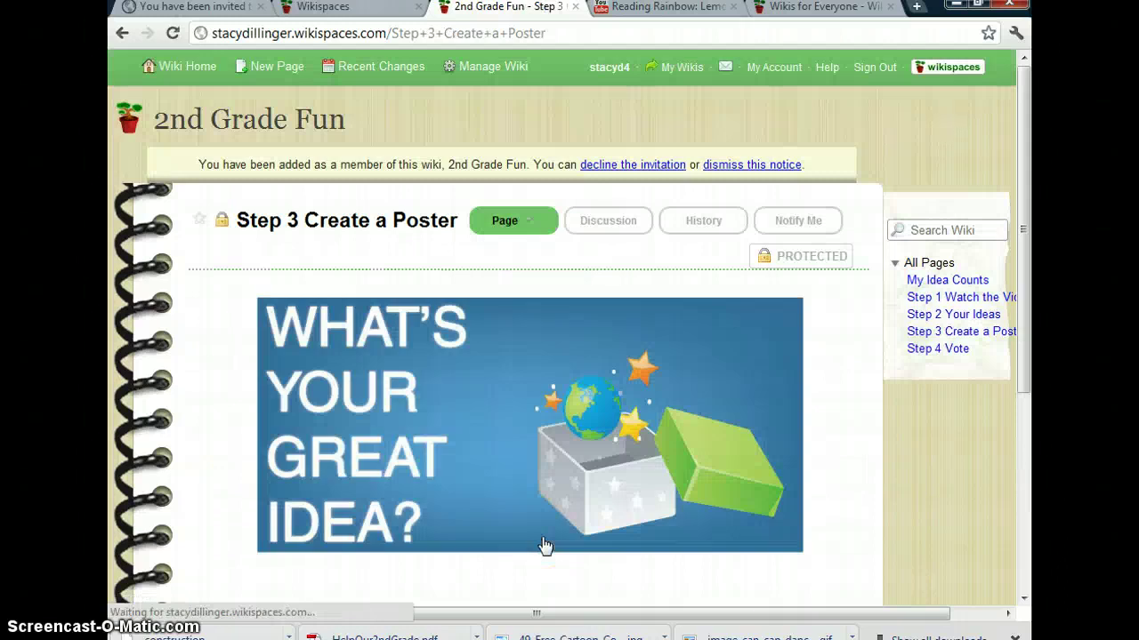
{"action": "scroll", "coordinate": [807, 398], "scroll_direction": "down", "scroll_amount": 1}
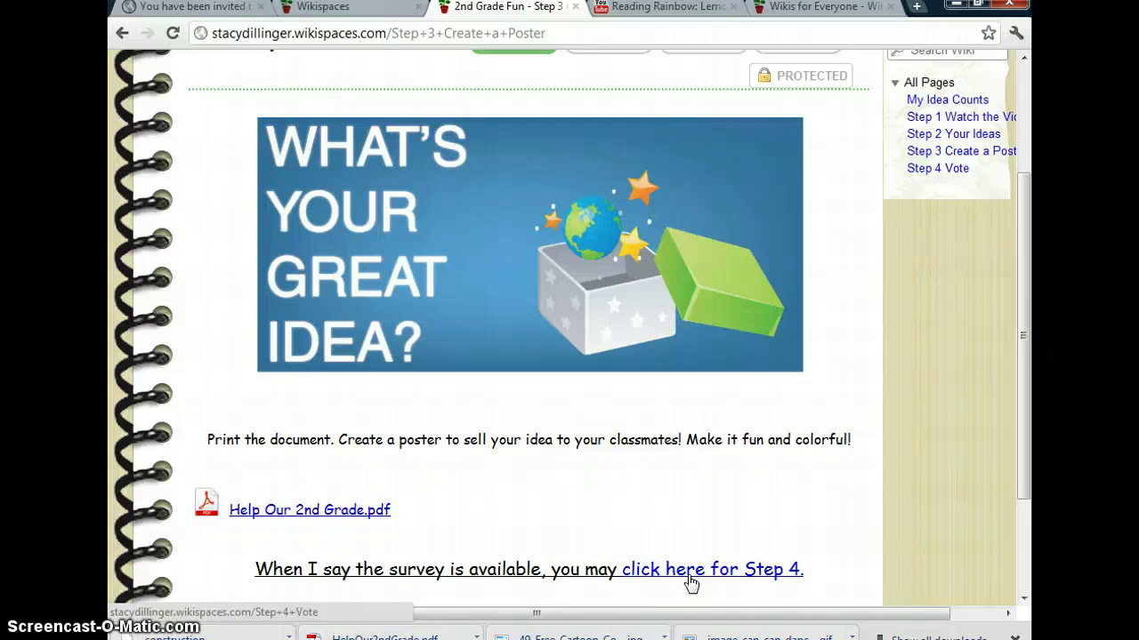
{"action": "left_click", "coordinate": [689, 577]}
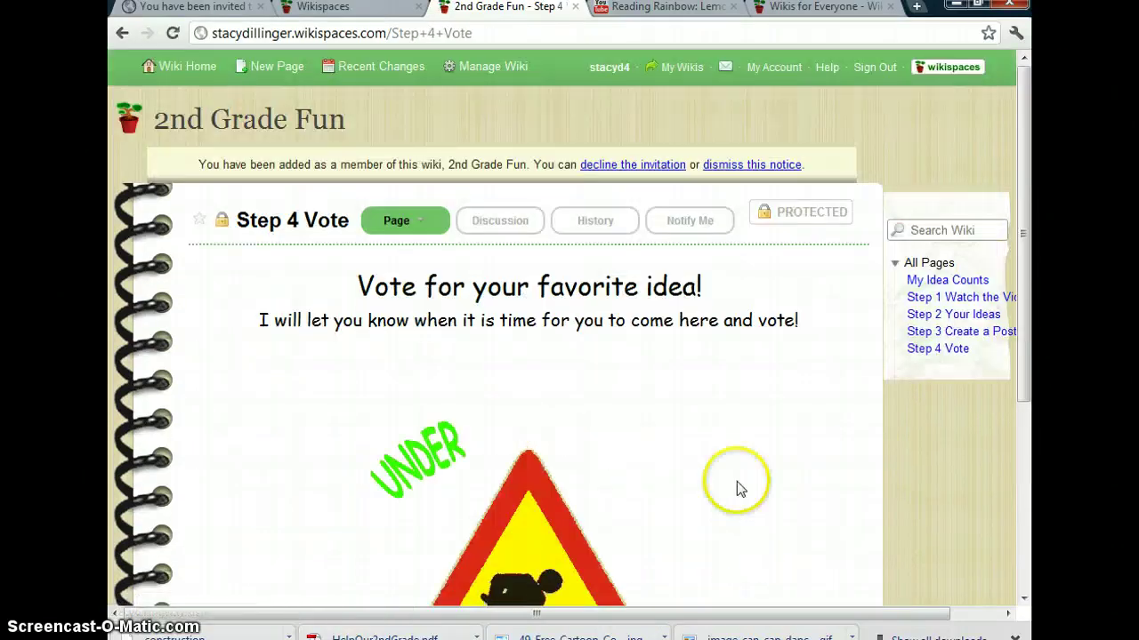
{"action": "scroll", "coordinate": [728, 414], "scroll_direction": "down", "scroll_amount": 1}
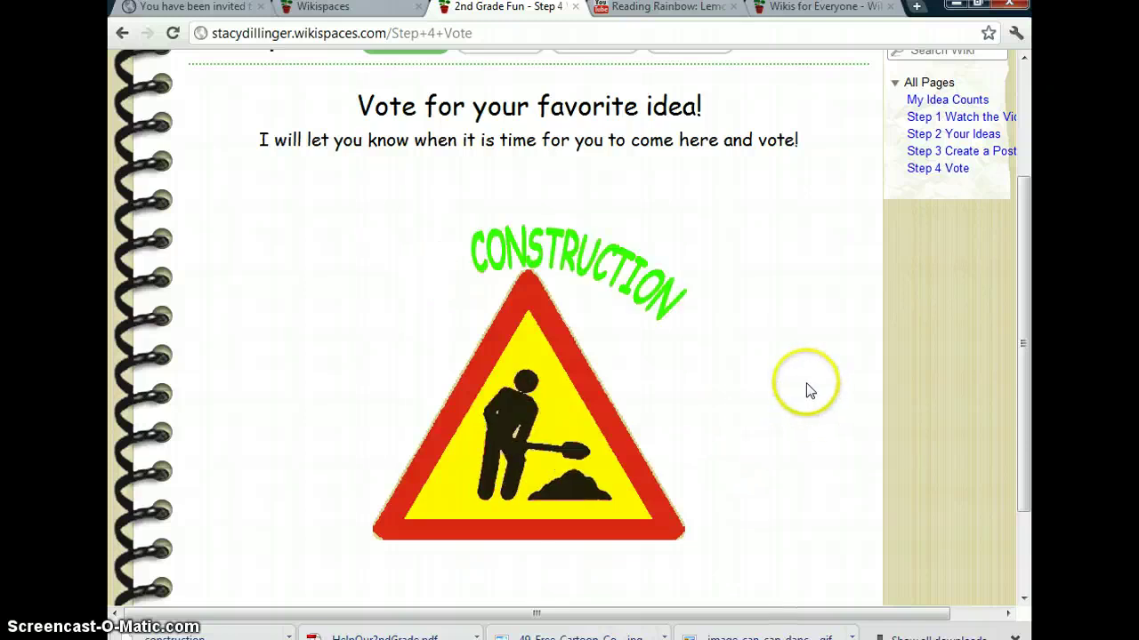